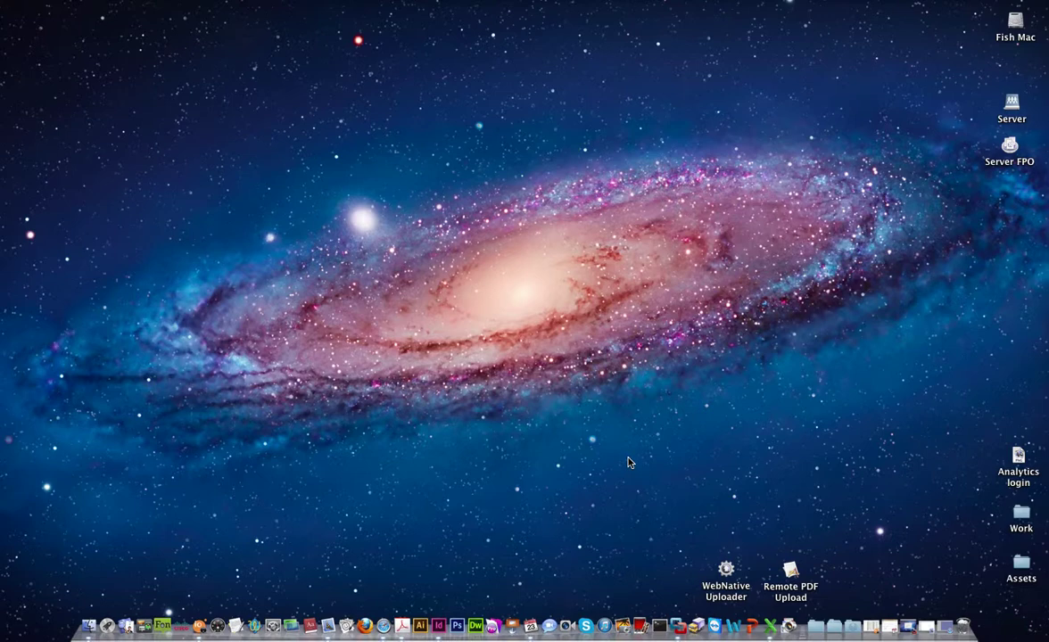
- Restore the minimized portal window, open IOI Analytics from the toolbar, then close it again
left_click(950, 626)
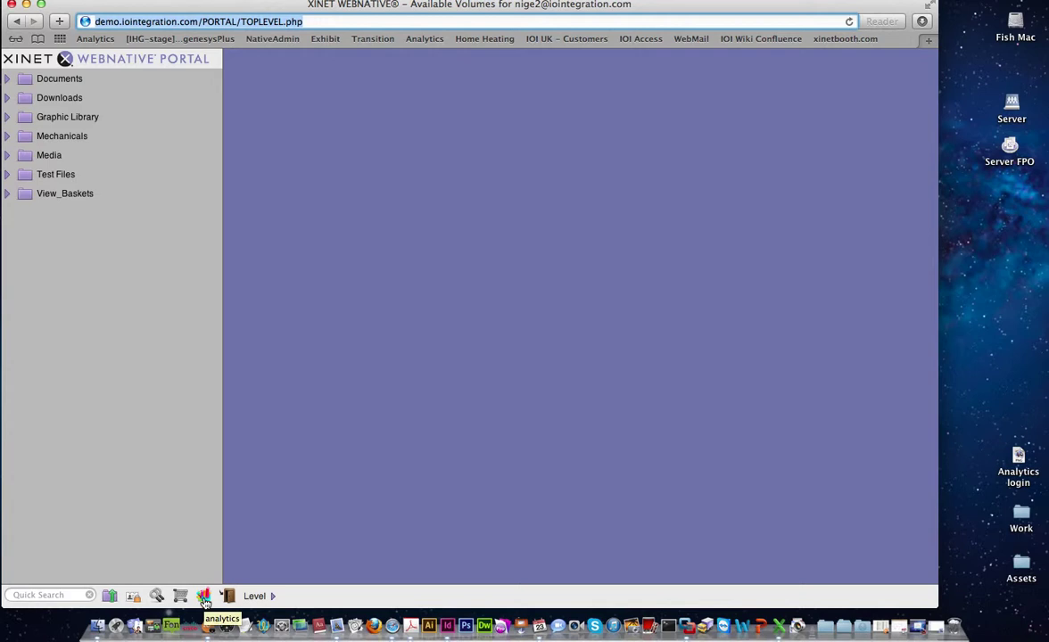
left_click(205, 597)
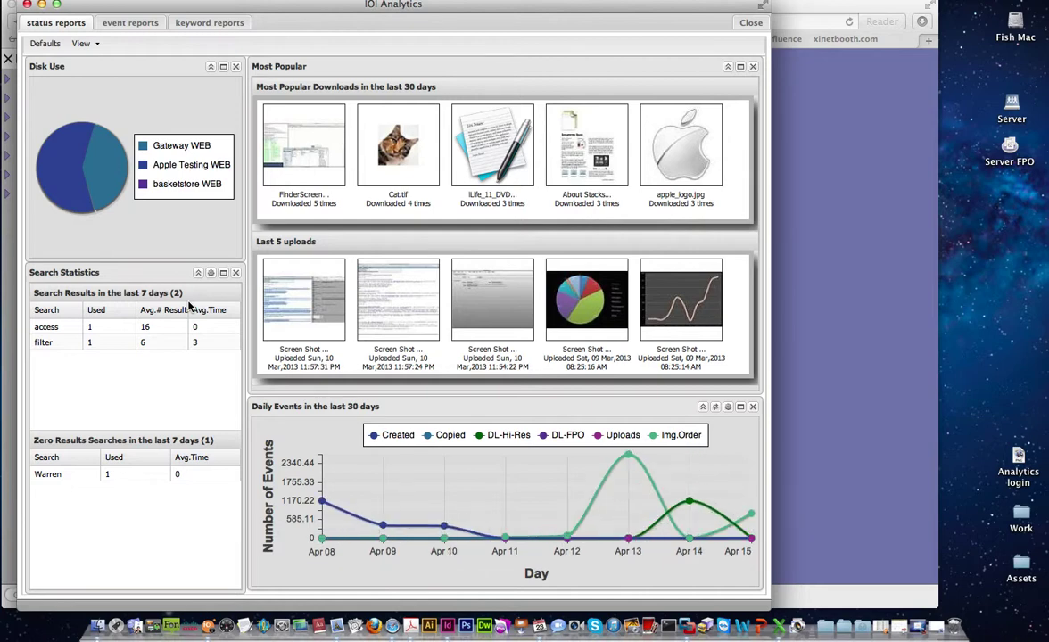
left_click(27, 4)
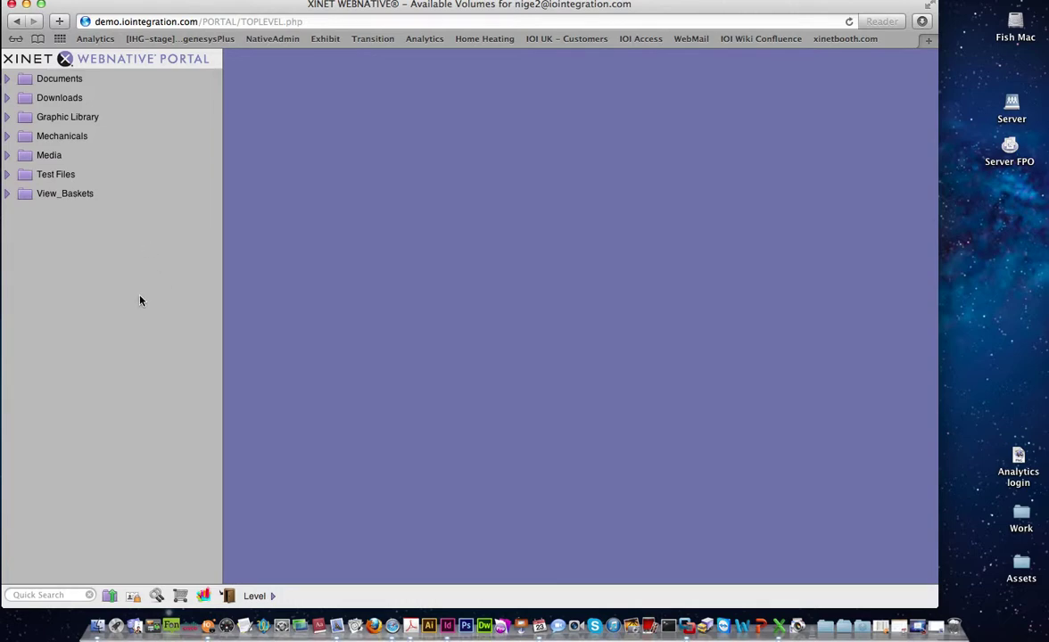
- Hide Safari and bring it back from the Dock to load the Transition portal's top level
key("super+h")
left_click(396, 628)
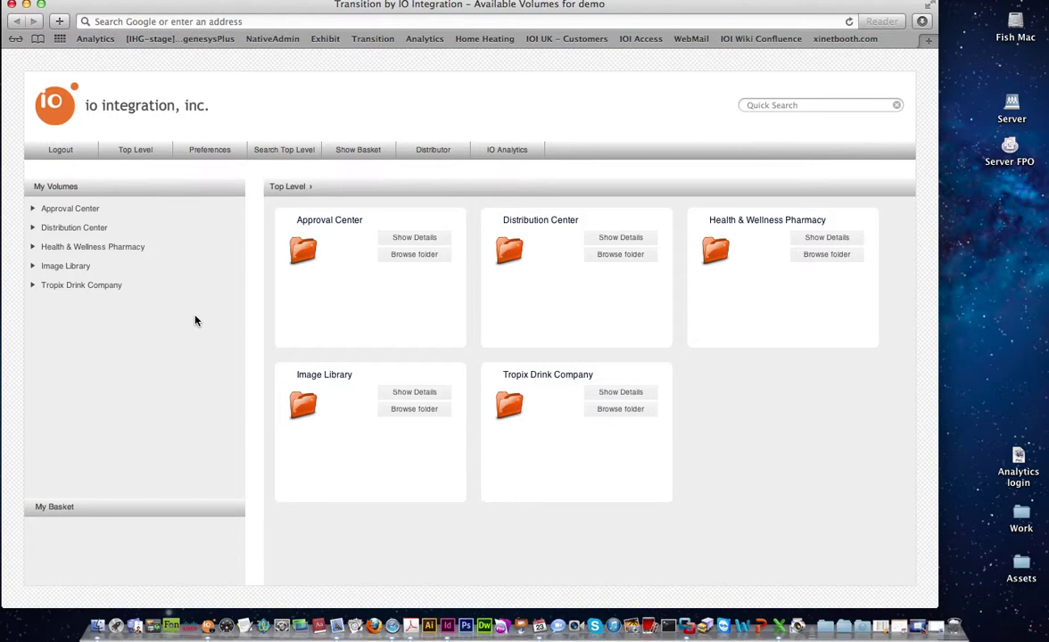
- Open IO Analytics status reports, reset the dashboard to Defaults, and review the View panel list
left_click(509, 161)
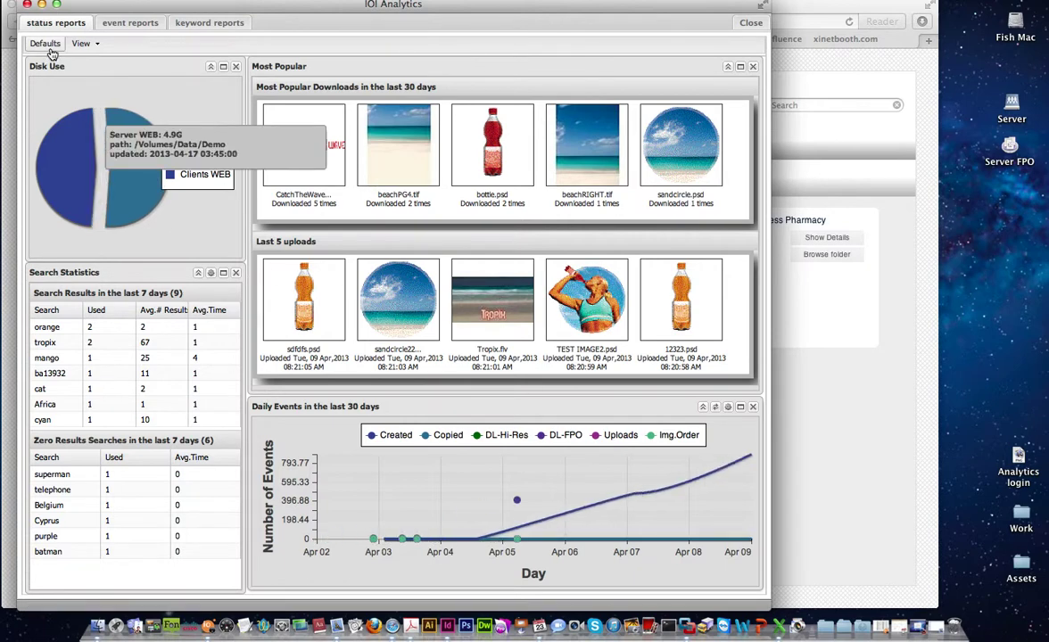
left_click(45, 44)
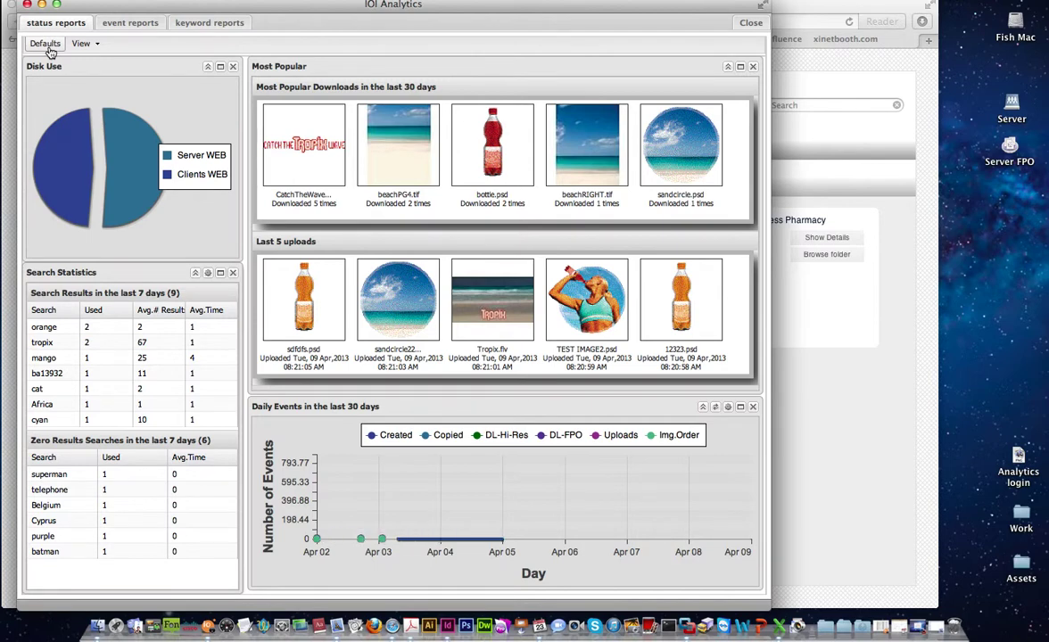
left_click(98, 46)
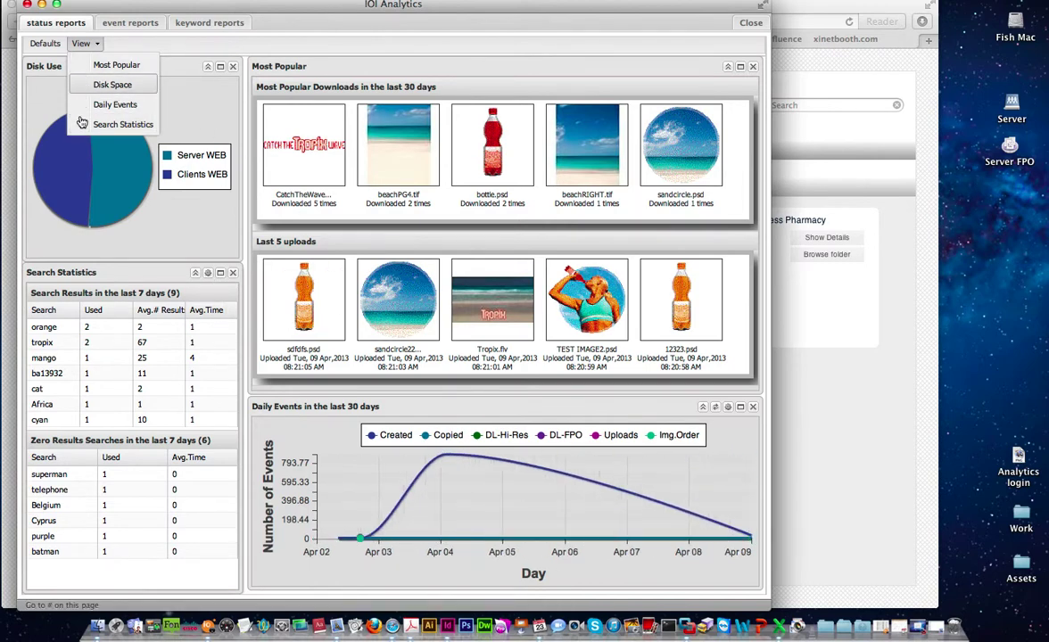
left_click(97, 45)
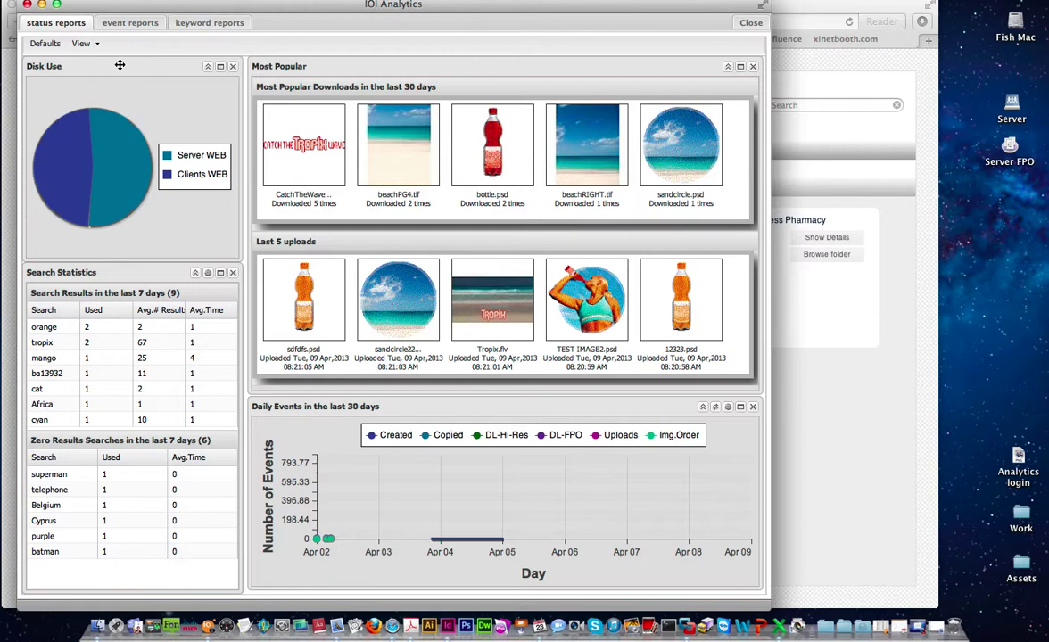
left_click_drag(116, 66, 126, 72)
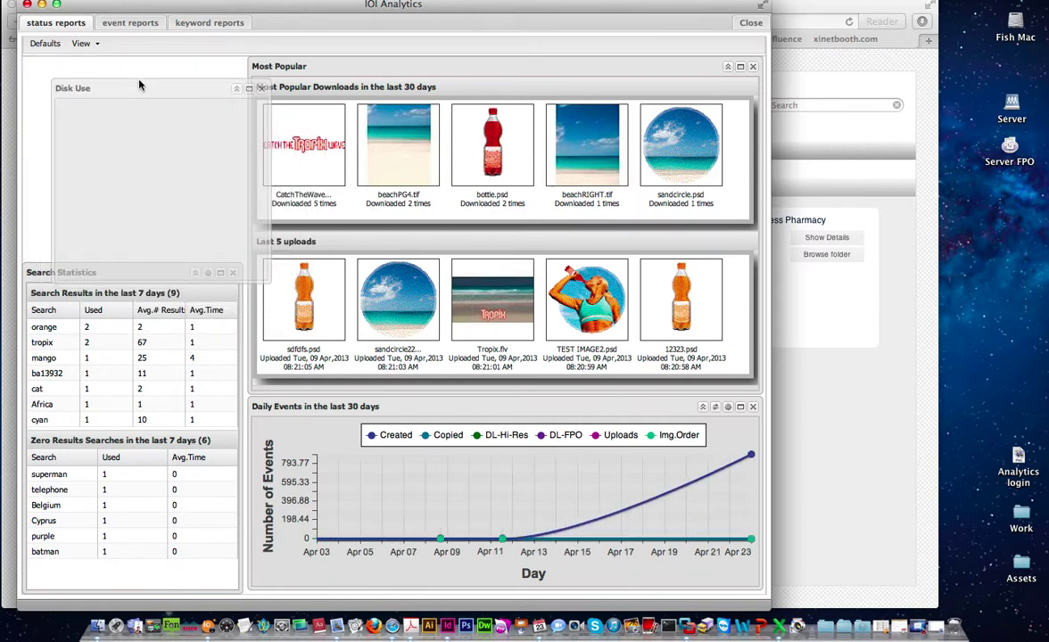
left_click_drag(262, 275, 610, 547)
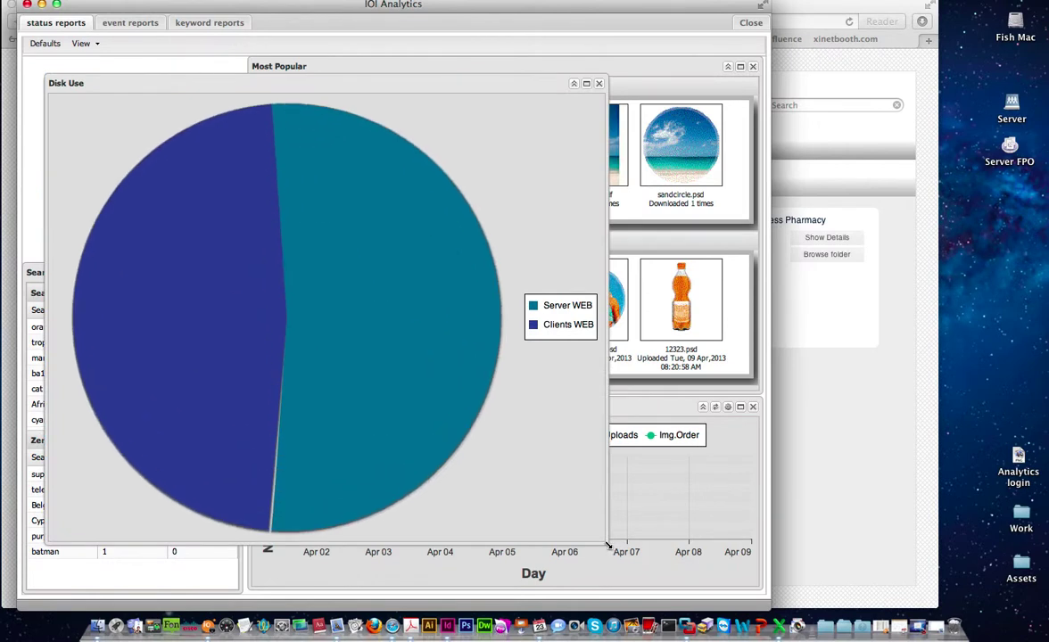
left_click(586, 82)
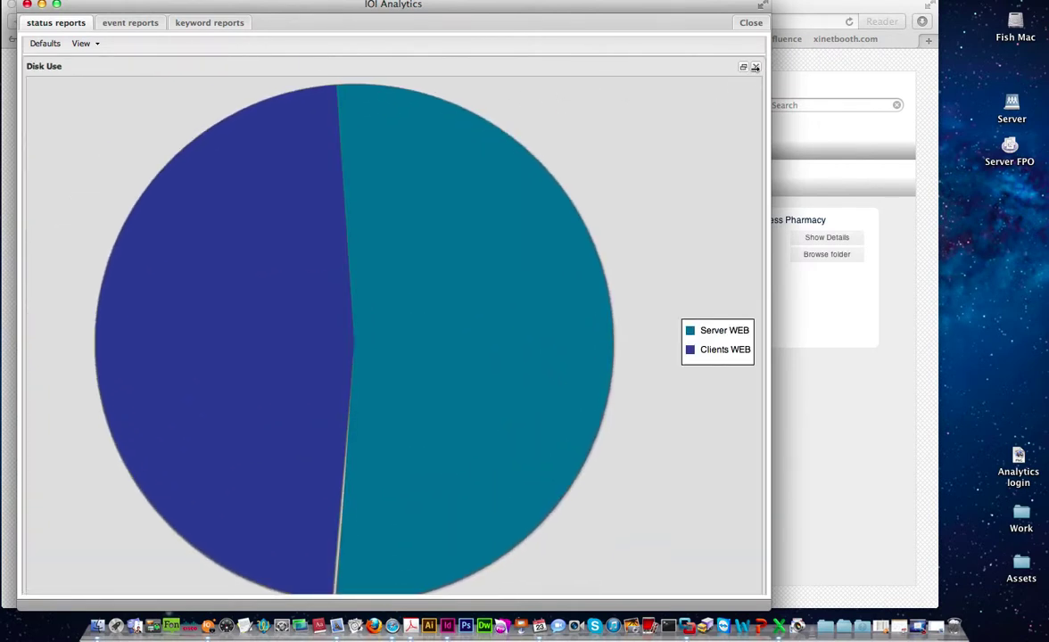
left_click(745, 69)
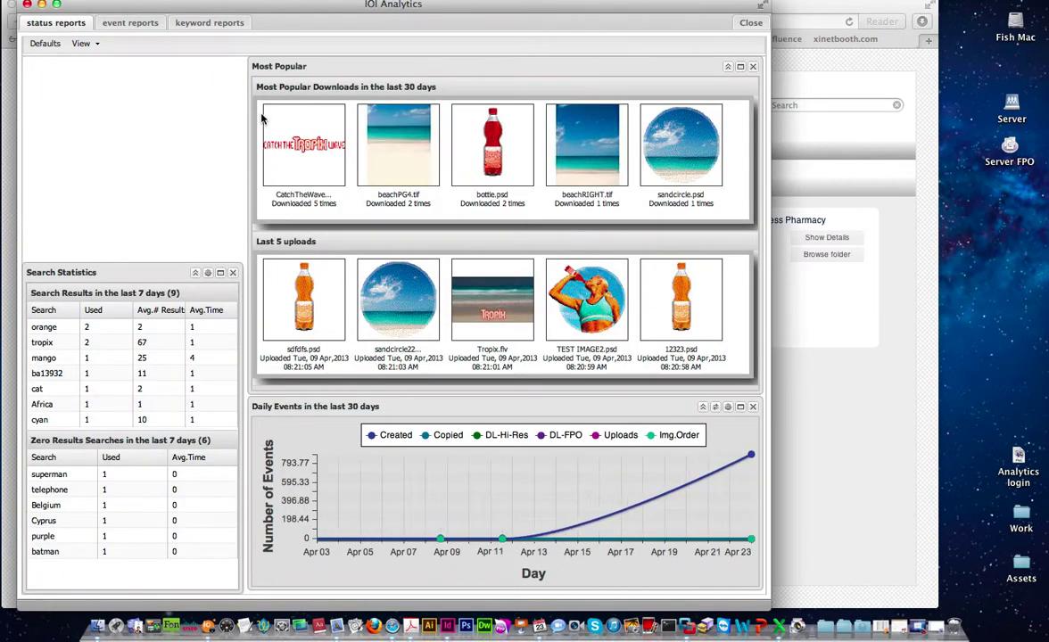
left_click(44, 49)
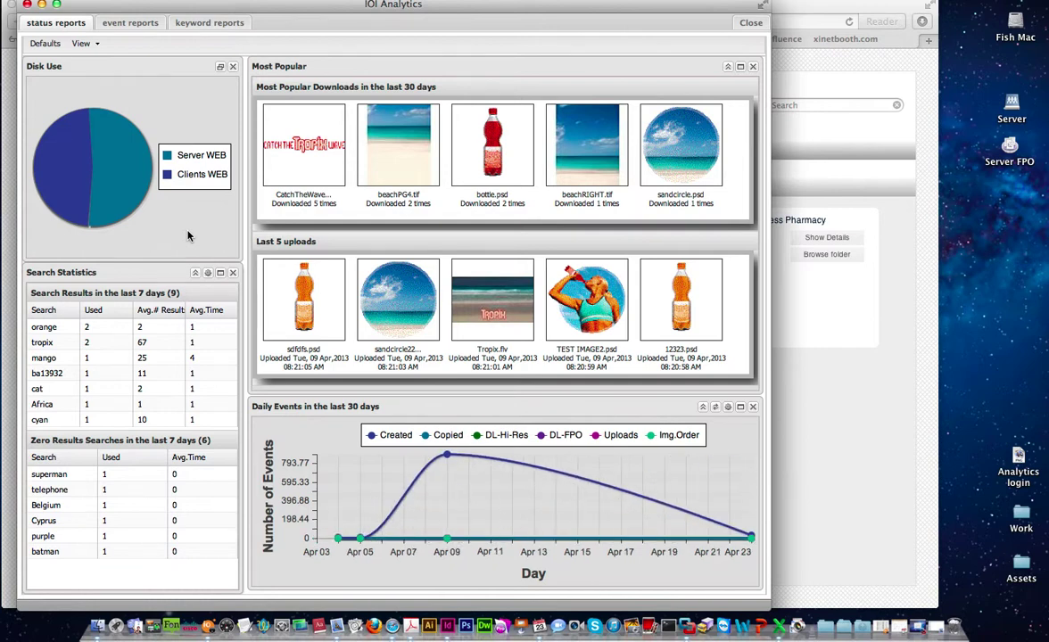
- Toggle the Clients WEB slice off and back on in the Disk Use pie chart
mouse_move(130, 183)
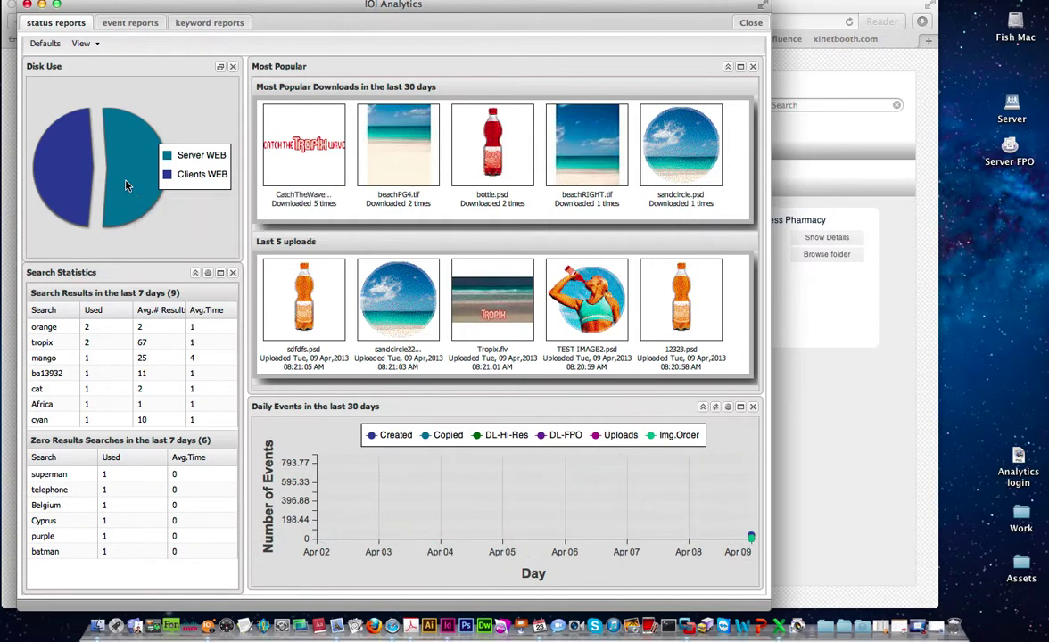
mouse_move(62, 183)
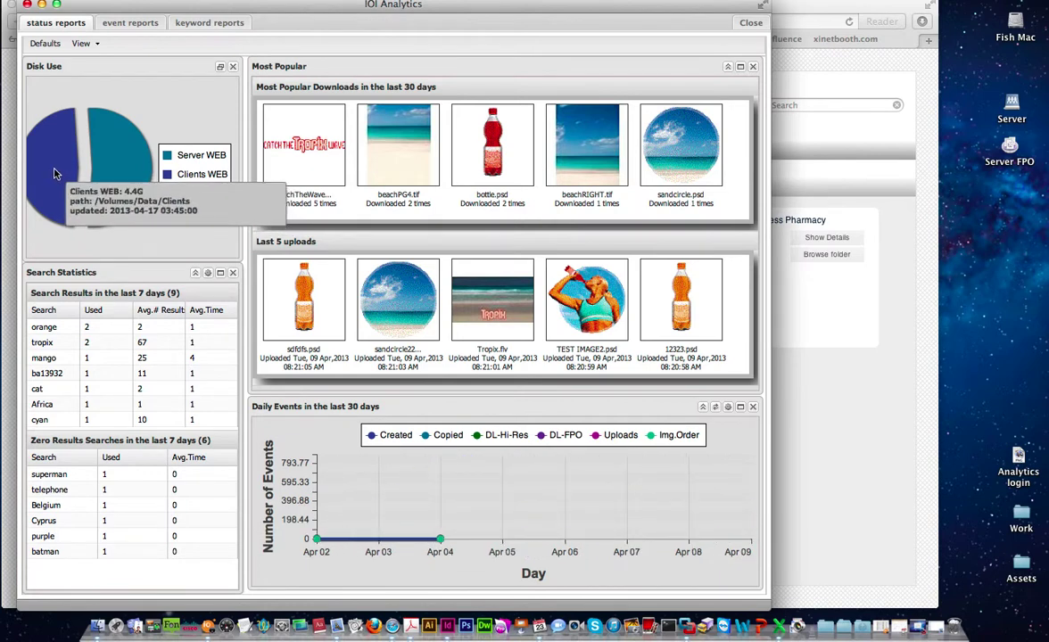
left_click(169, 181)
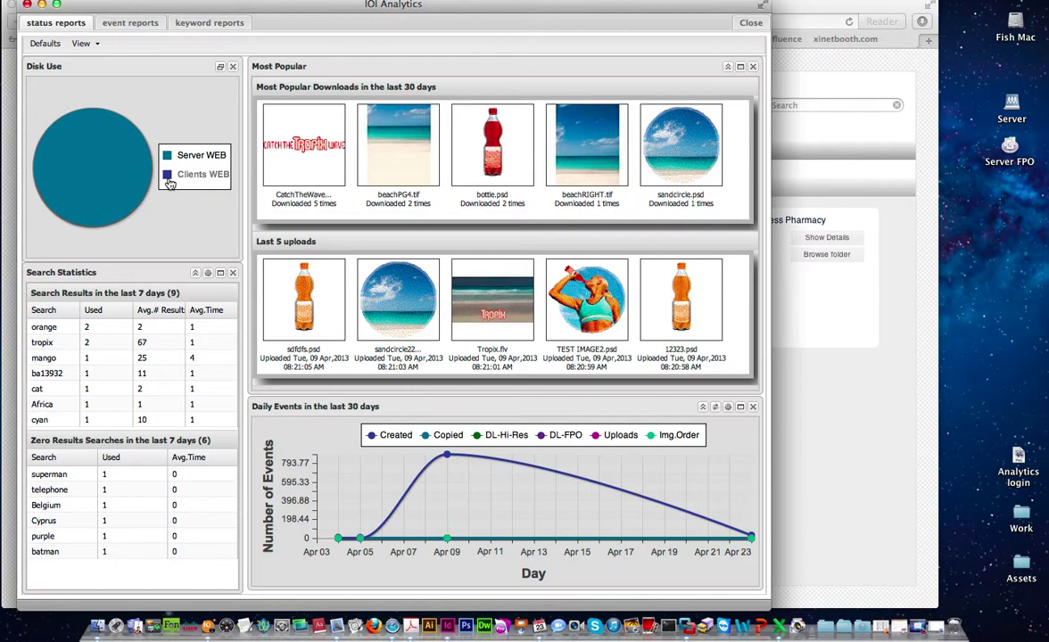
left_click(167, 175)
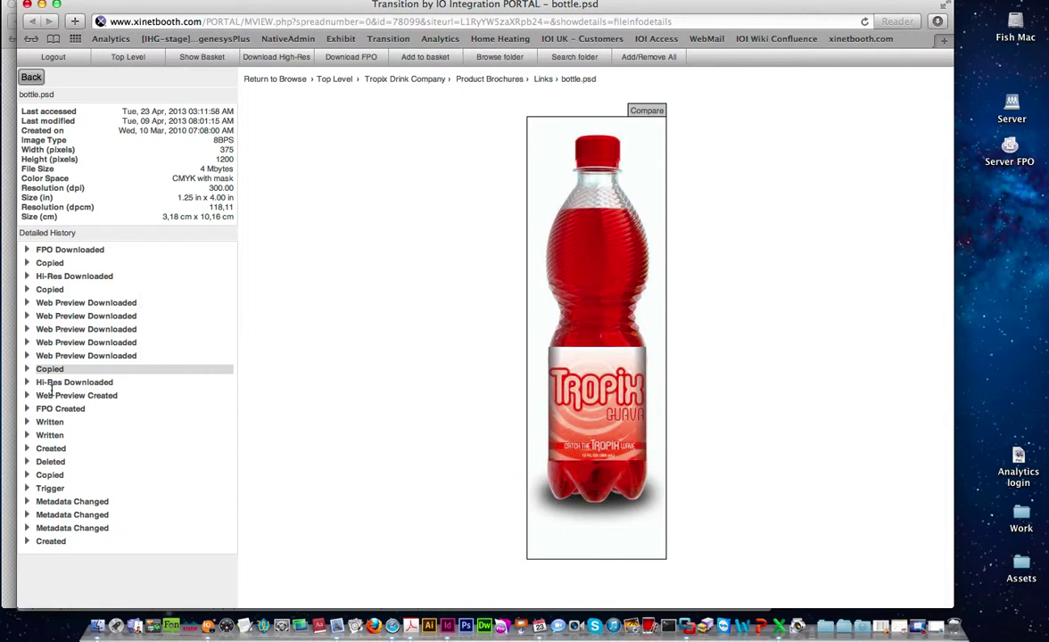
- Expand the Web Preview Downloaded entry in bottle.psd's Detailed History
left_click(27, 303)
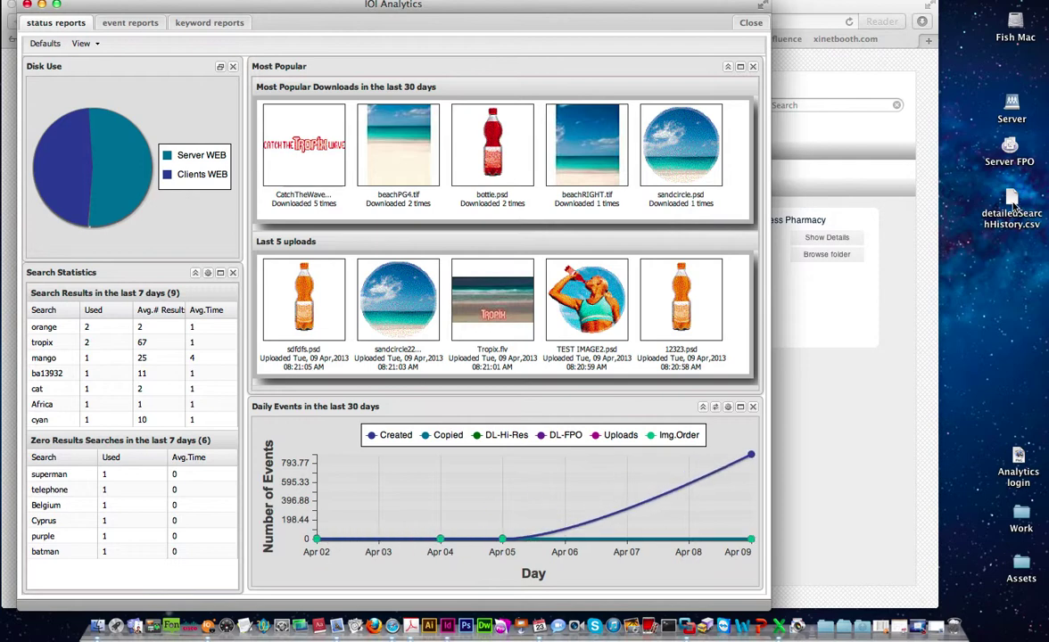
left_click(1013, 205)
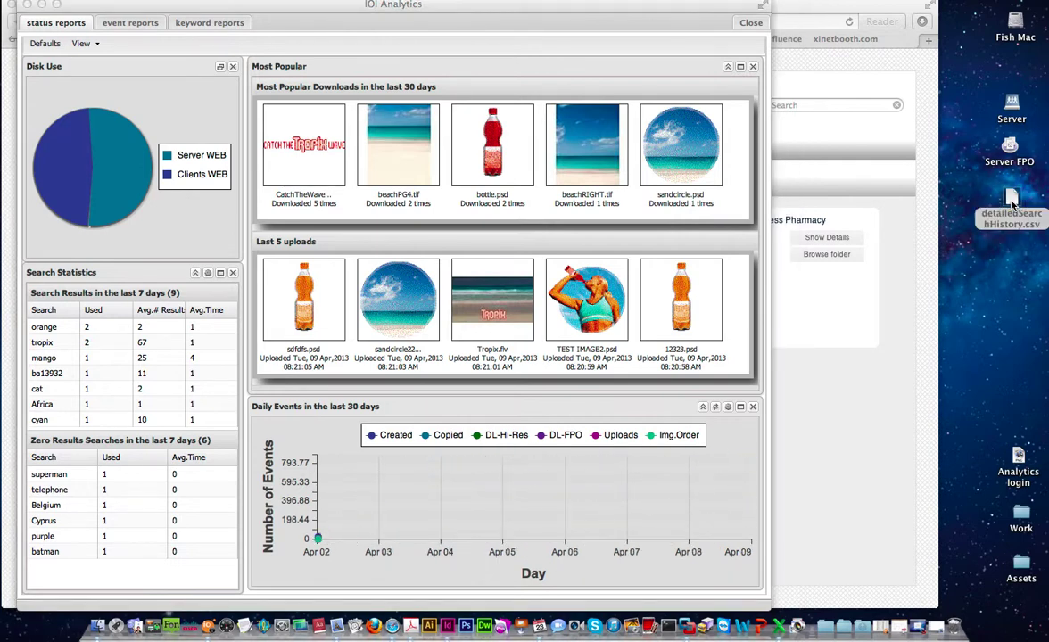
double_click(1012, 205)
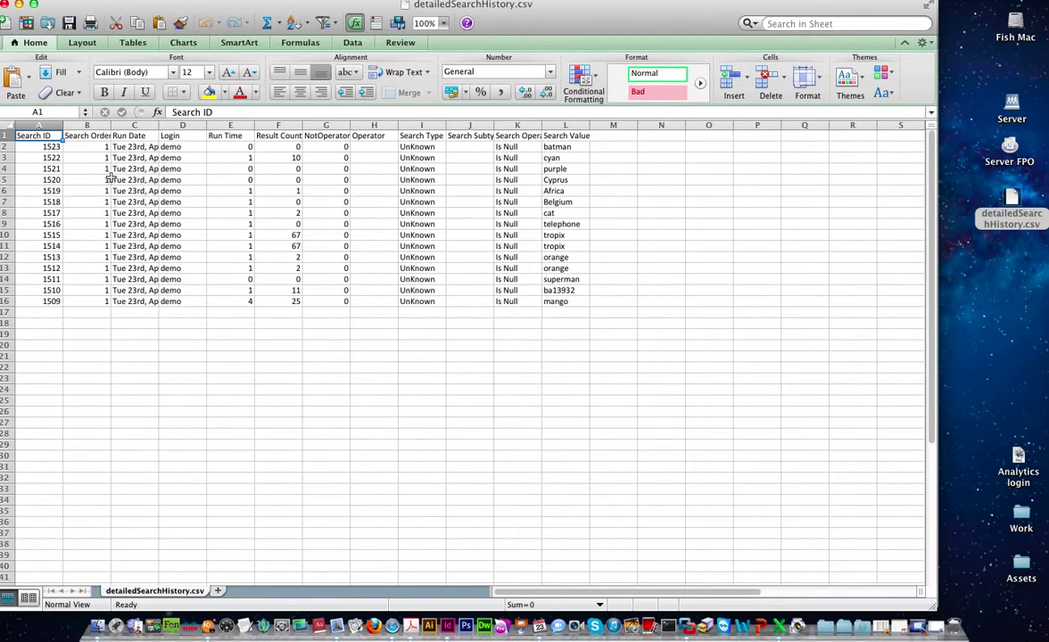
left_click_drag(121, 146, 621, 330)
left_click(471, 366)
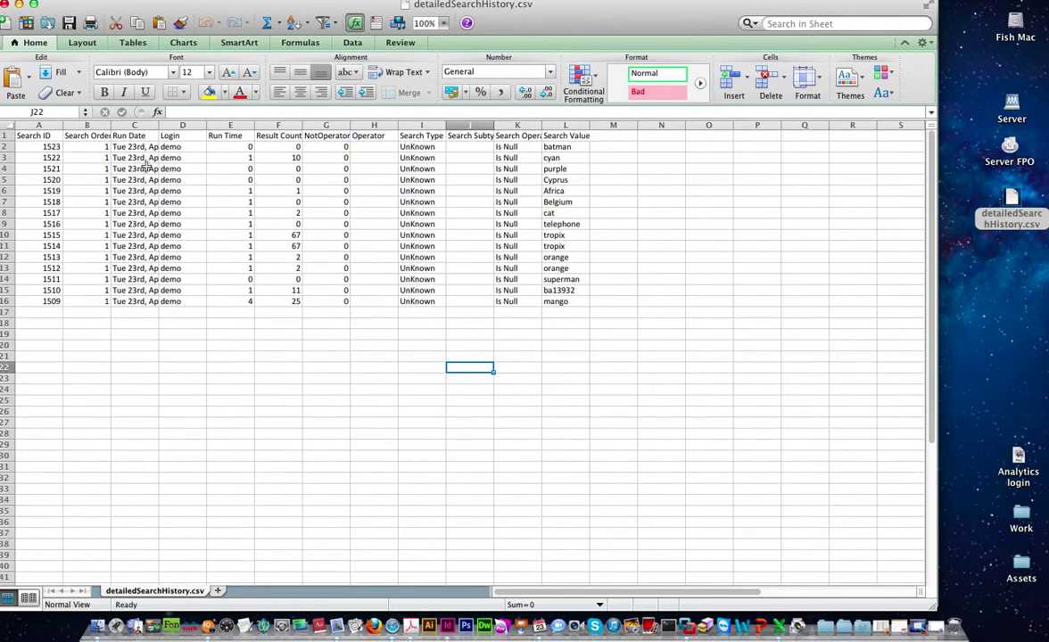
left_click(7, 5)
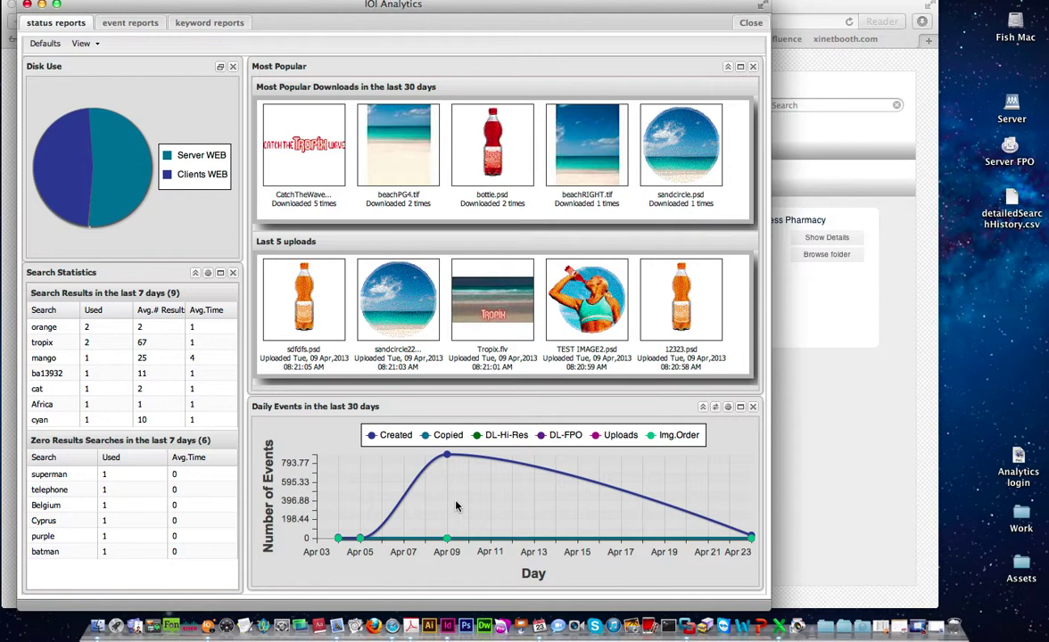
- Hide the Img.Order, Uploads, DL-Hi-Res, Copied and DL-FPO series from the Daily Events chart
mouse_move(448, 542)
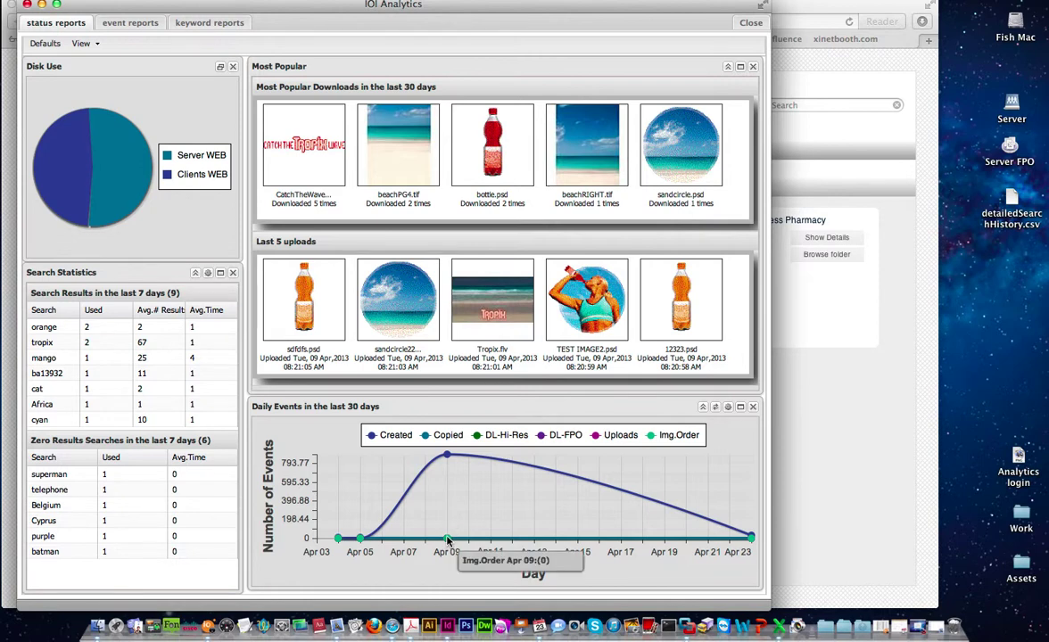
mouse_move(448, 458)
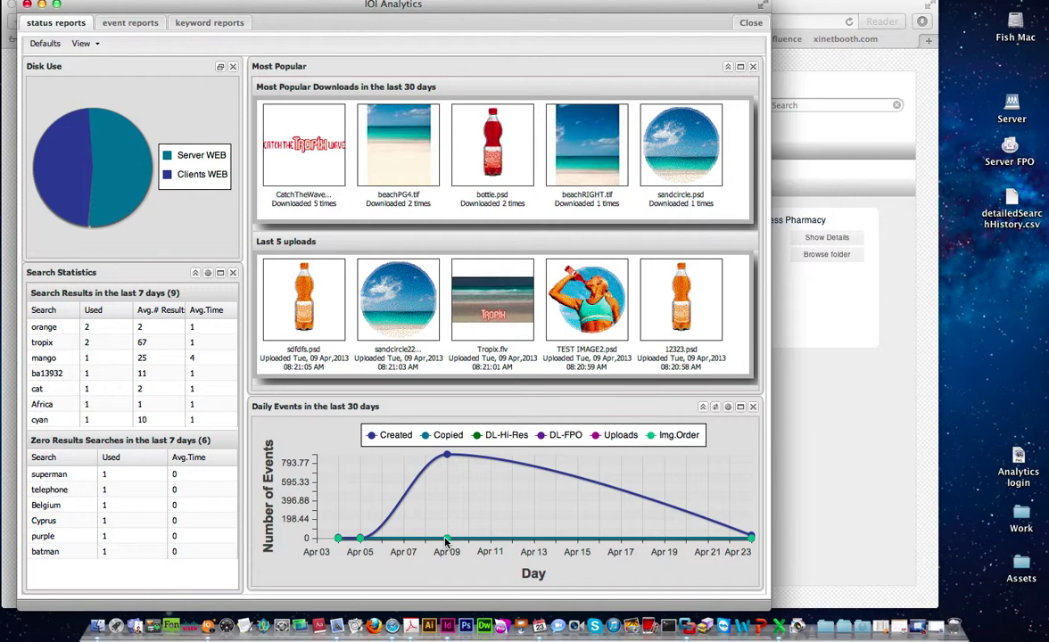
left_click(652, 441)
left_click(615, 436)
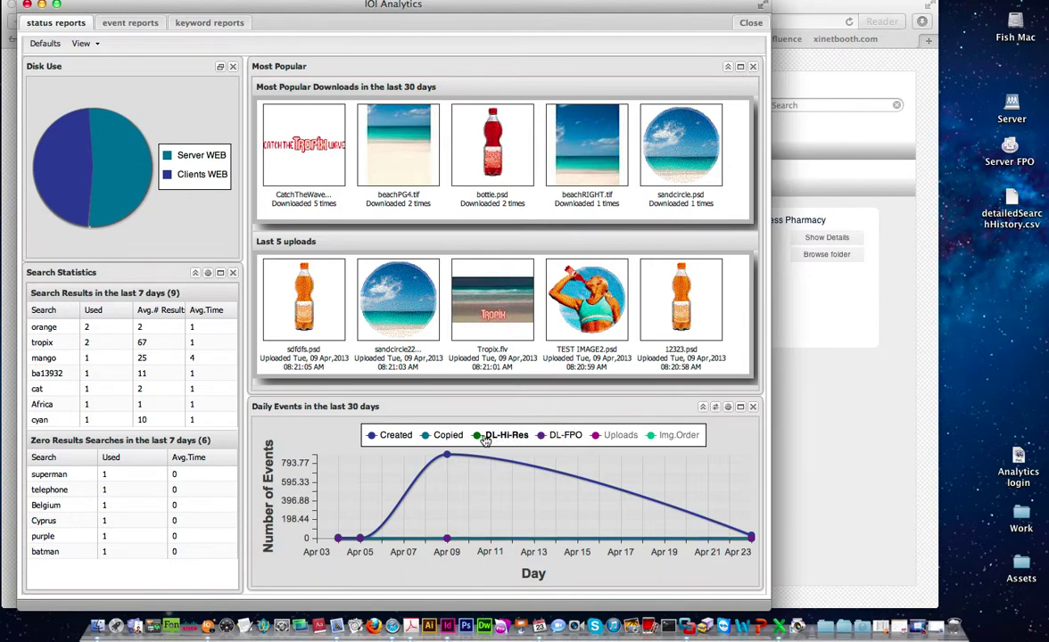
left_click(504, 435)
left_click(441, 435)
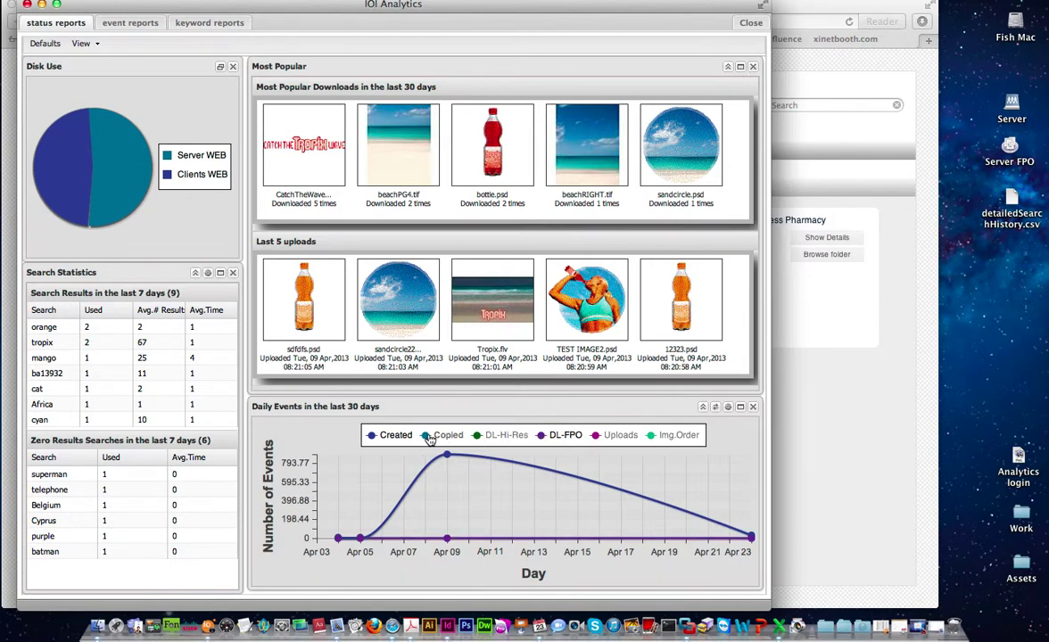
left_click(544, 436)
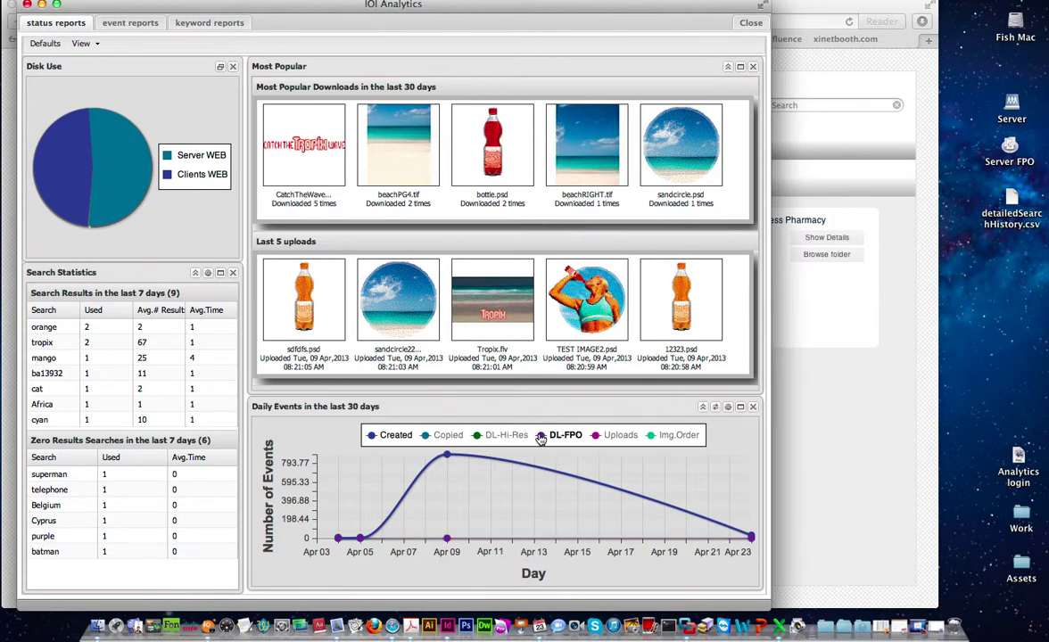
- Show the Copied, DL-Hi-Res and Img.Order series again, leaving DL-FPO and Uploads hidden
left_click(373, 437)
left_click(430, 437)
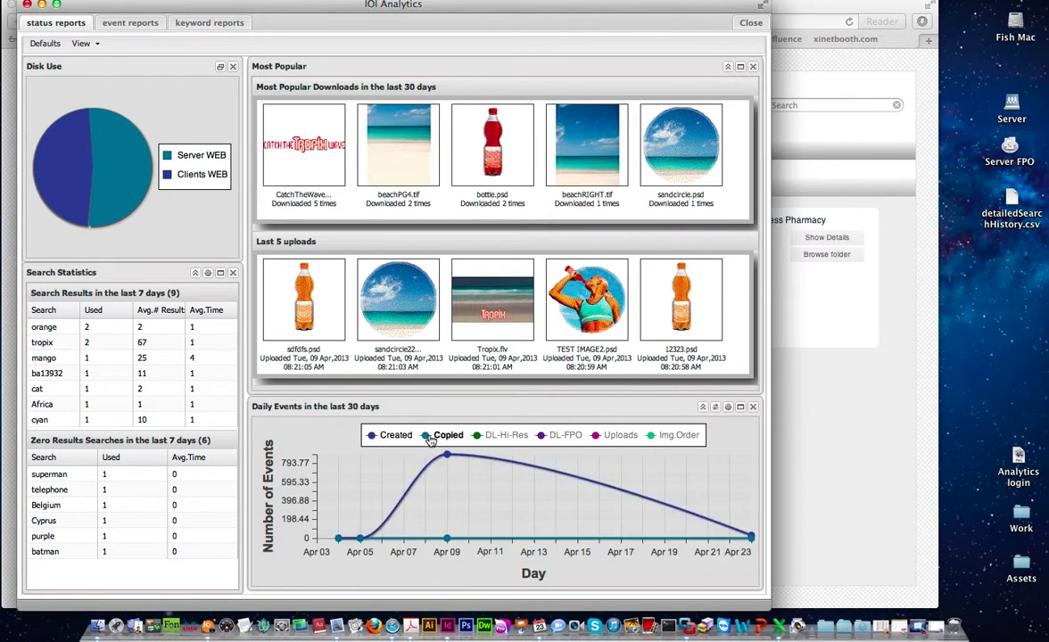
left_click(492, 436)
left_click(667, 437)
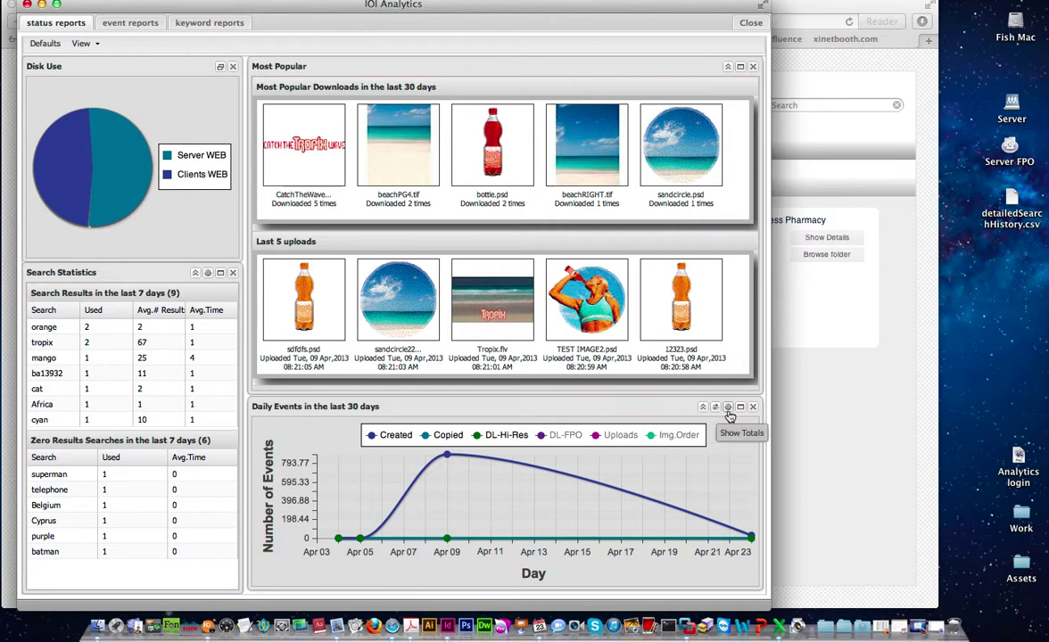
left_click(728, 409)
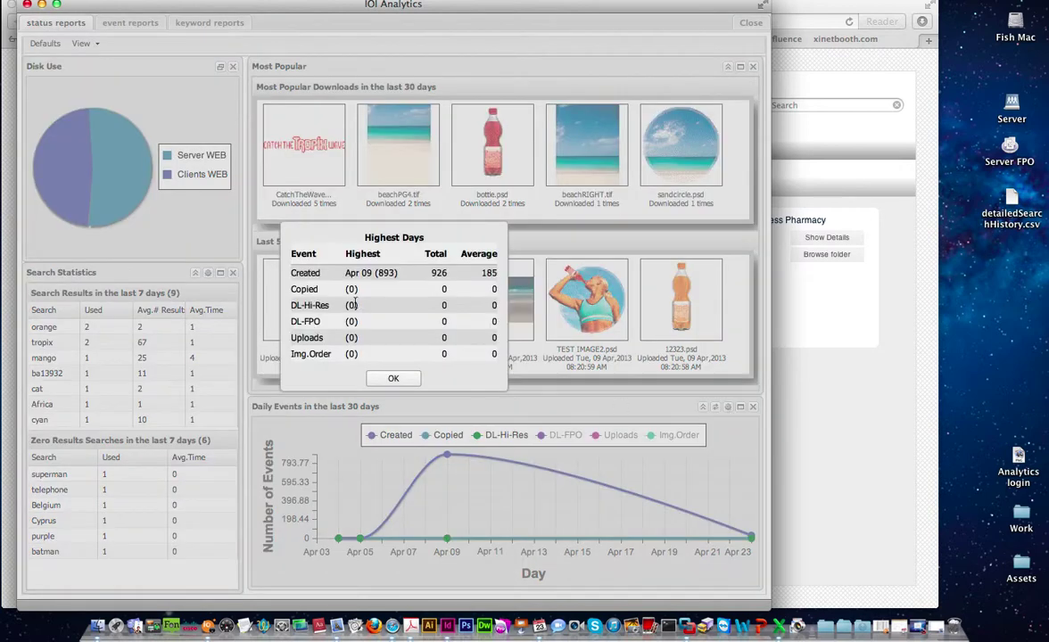
left_click(387, 378)
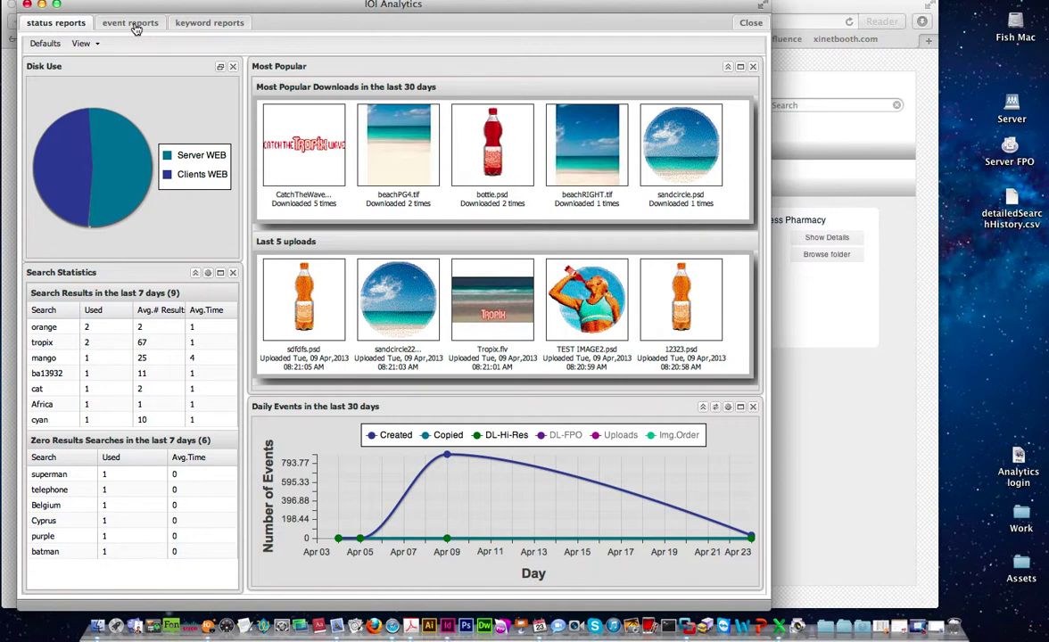
- Switch to event reports and browse the Users, Groups and Volumes filter lists
left_click(136, 26)
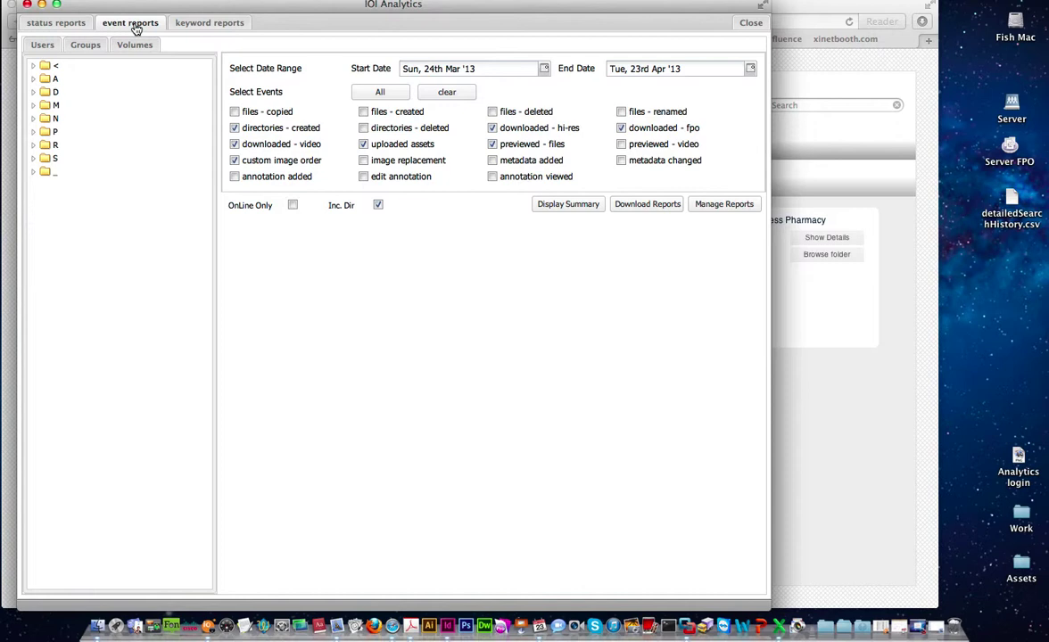
left_click(43, 47)
left_click(87, 49)
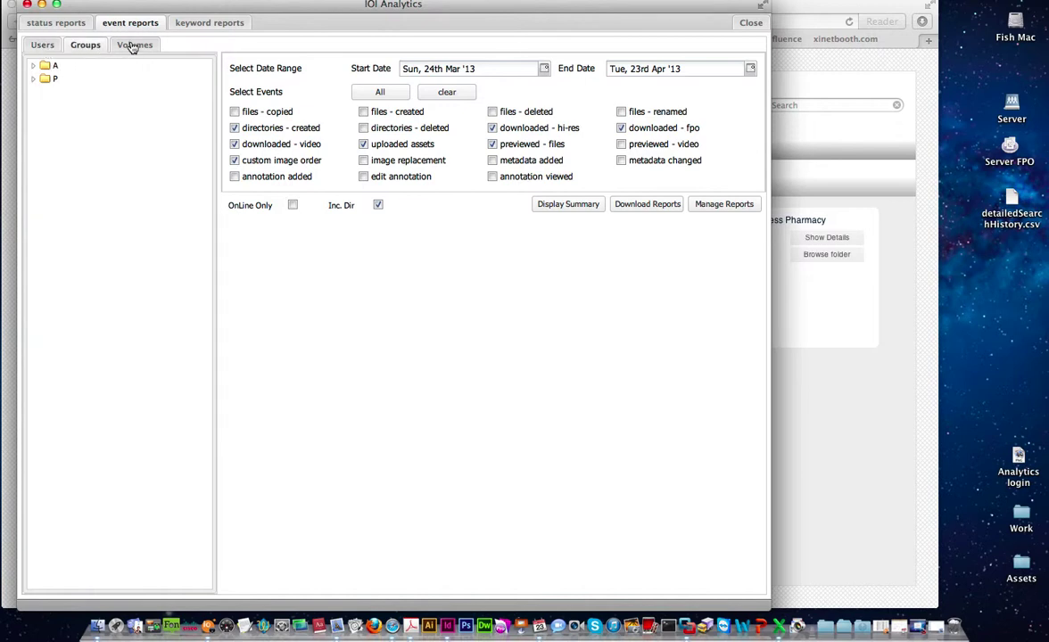
left_click(124, 45)
left_click(43, 47)
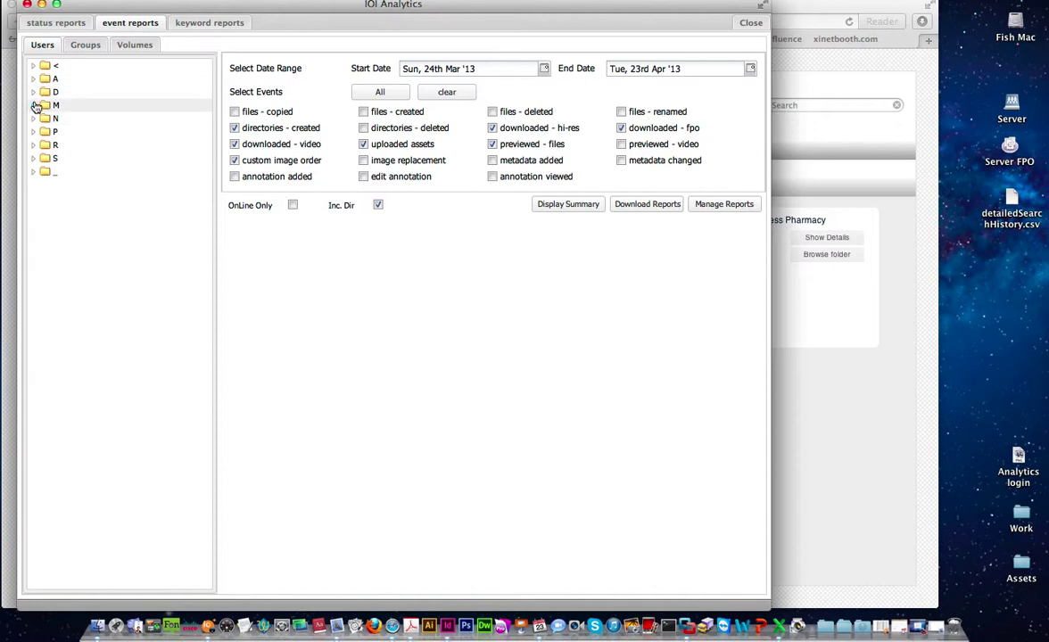
- Exclude the demo user account and include the Production Studio group in the report
left_click(33, 92)
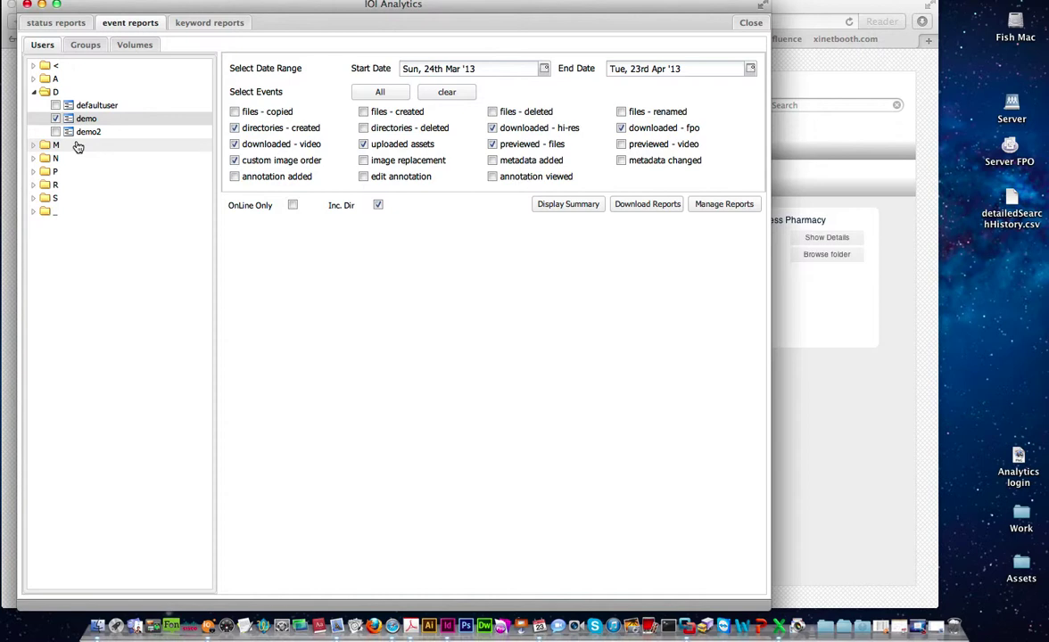
left_click(55, 118)
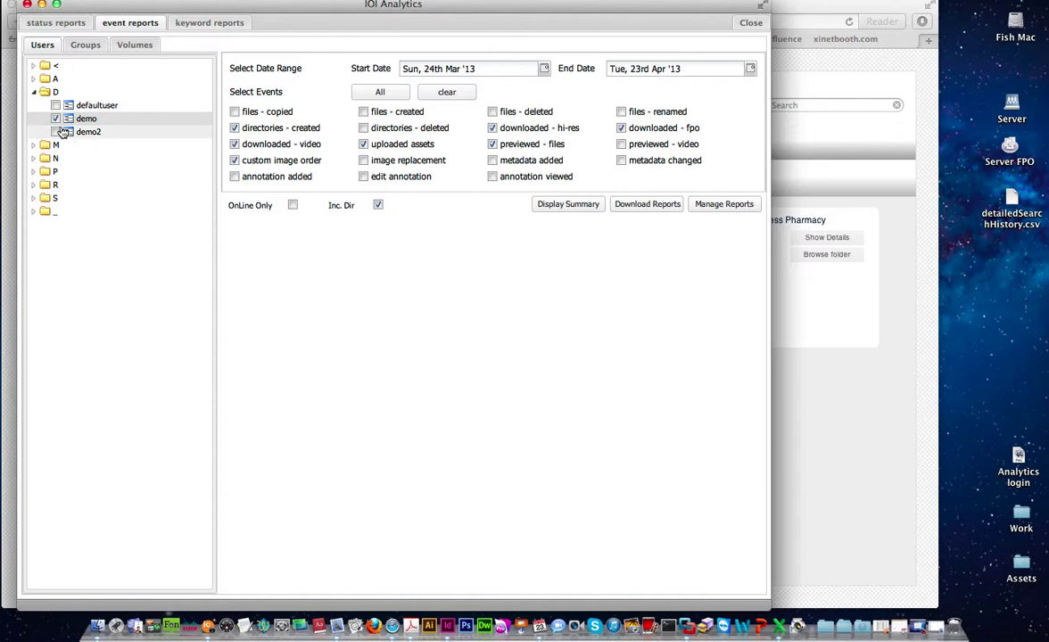
left_click(85, 44)
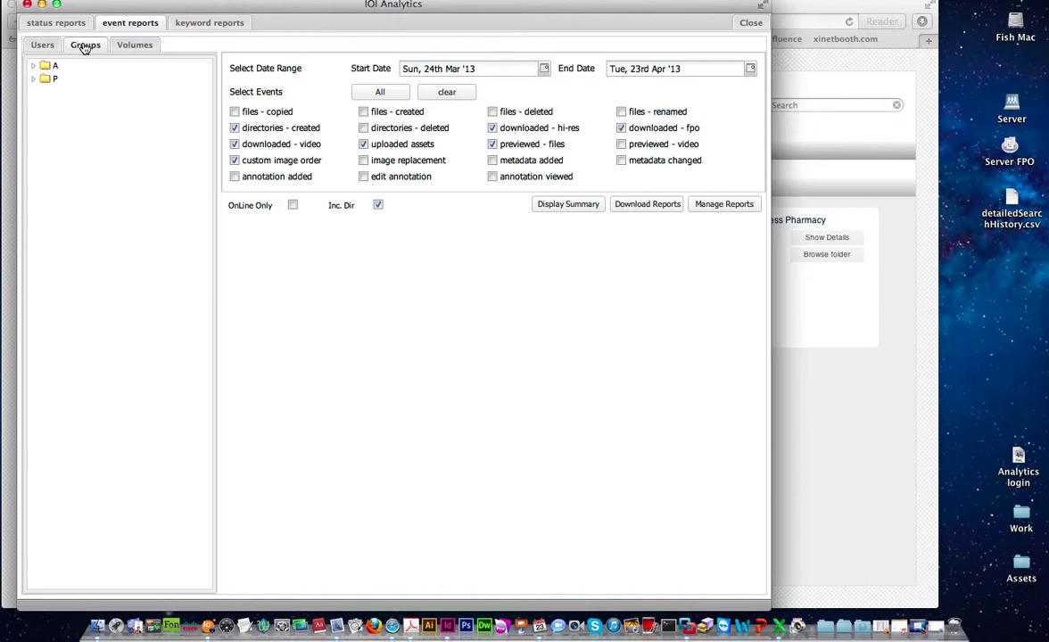
left_click(34, 80)
left_click(55, 93)
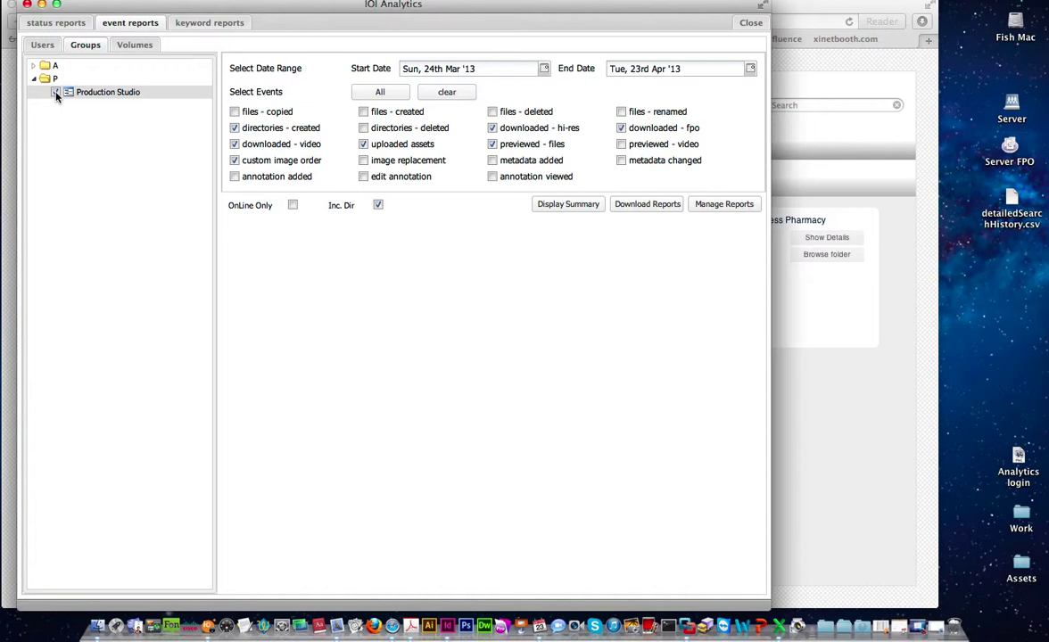
- Expand Clients WEB > Tropix Drink Company, toggle TV Spots on and off, then collapse the D users
left_click(129, 51)
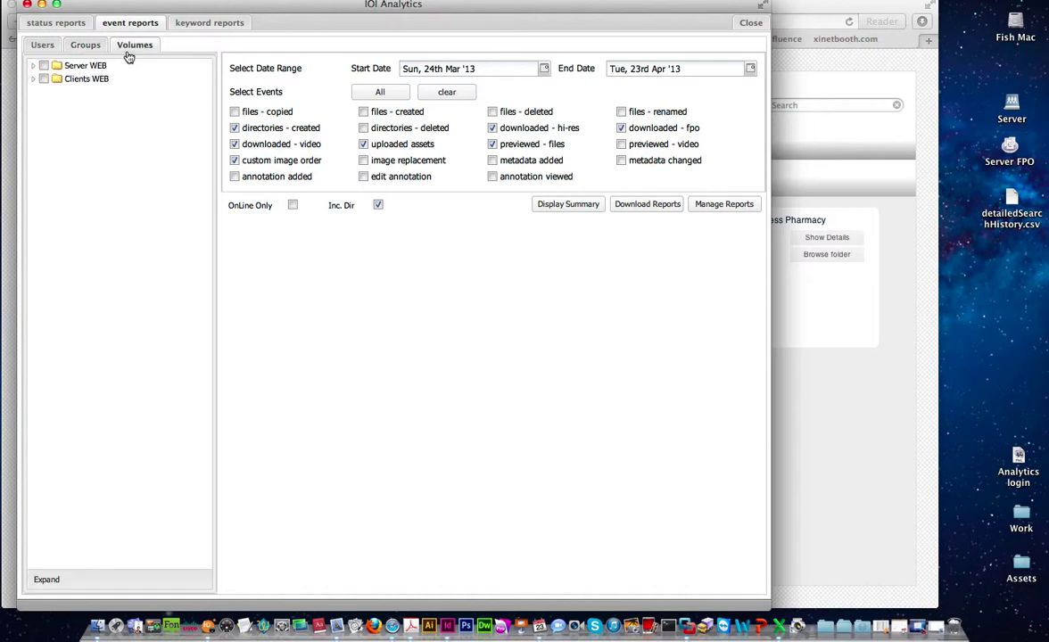
left_click(34, 79)
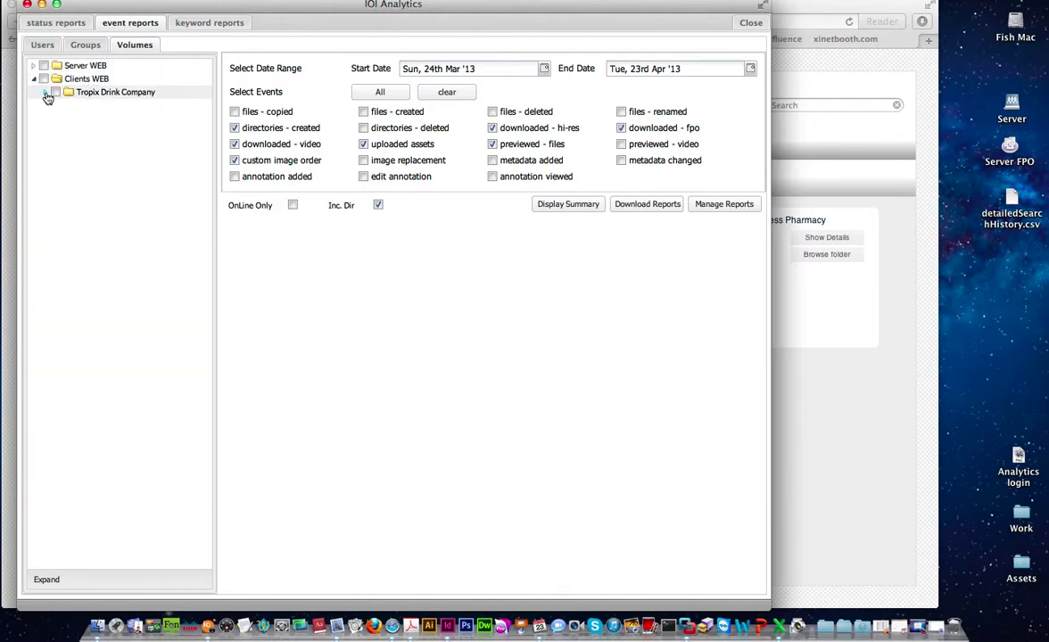
left_click(45, 93)
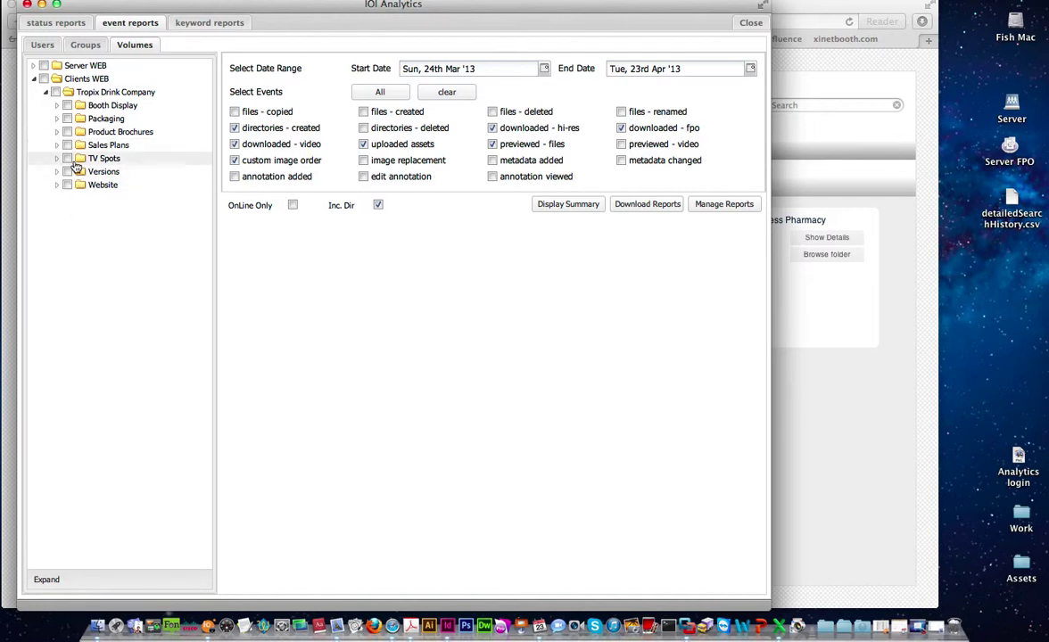
left_click(68, 159)
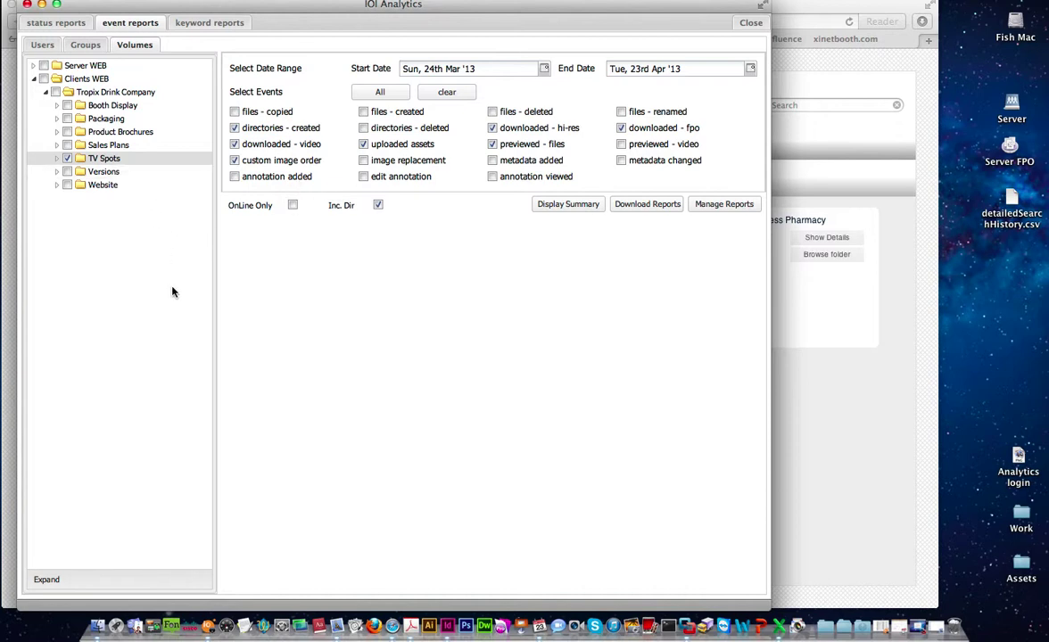
left_click(68, 158)
left_click(41, 44)
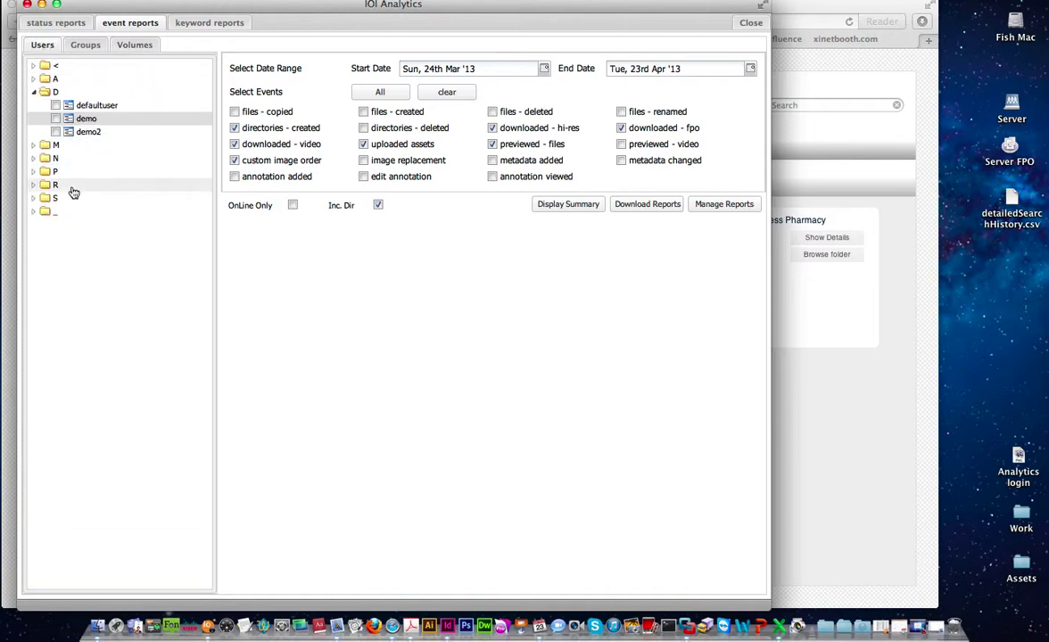
left_click(34, 92)
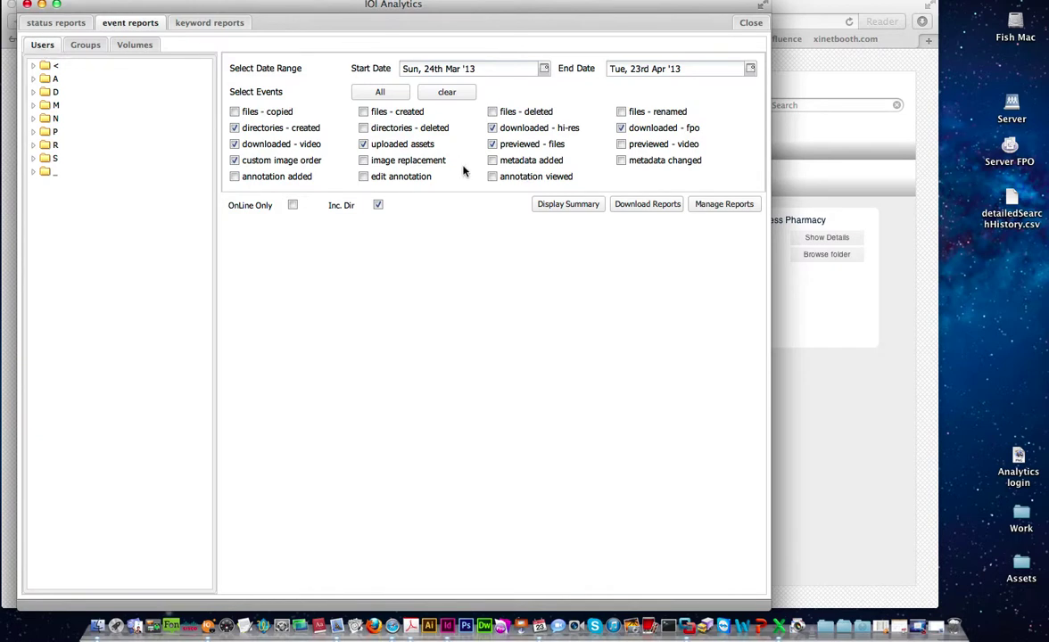
- Set the start date to Tue, 1st Jan '13, then clear and re-tick all event types
left_click(543, 68)
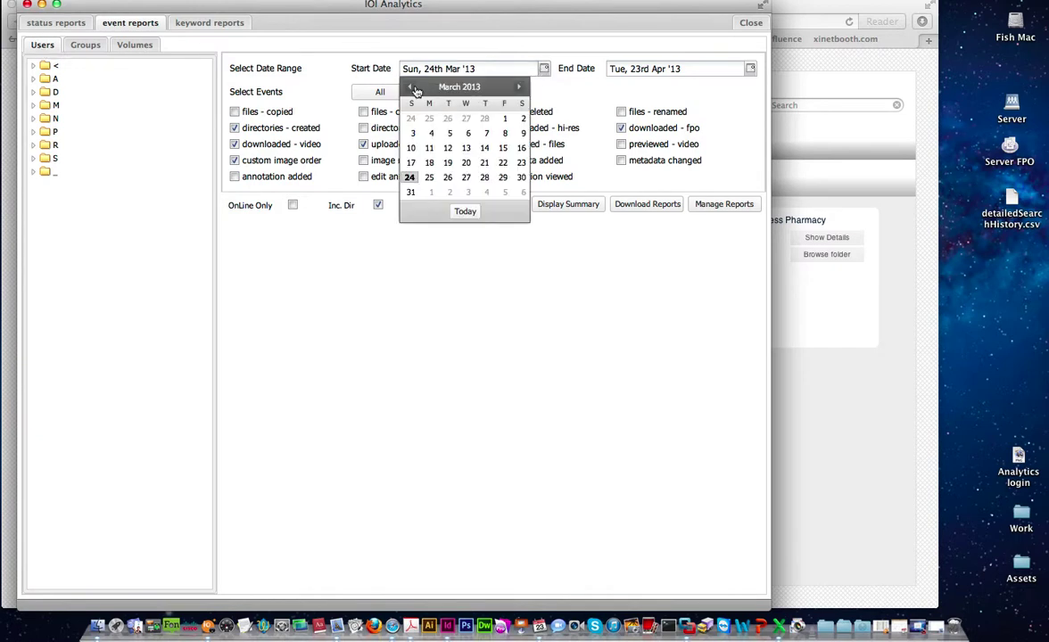
left_click(411, 88)
left_click(411, 88)
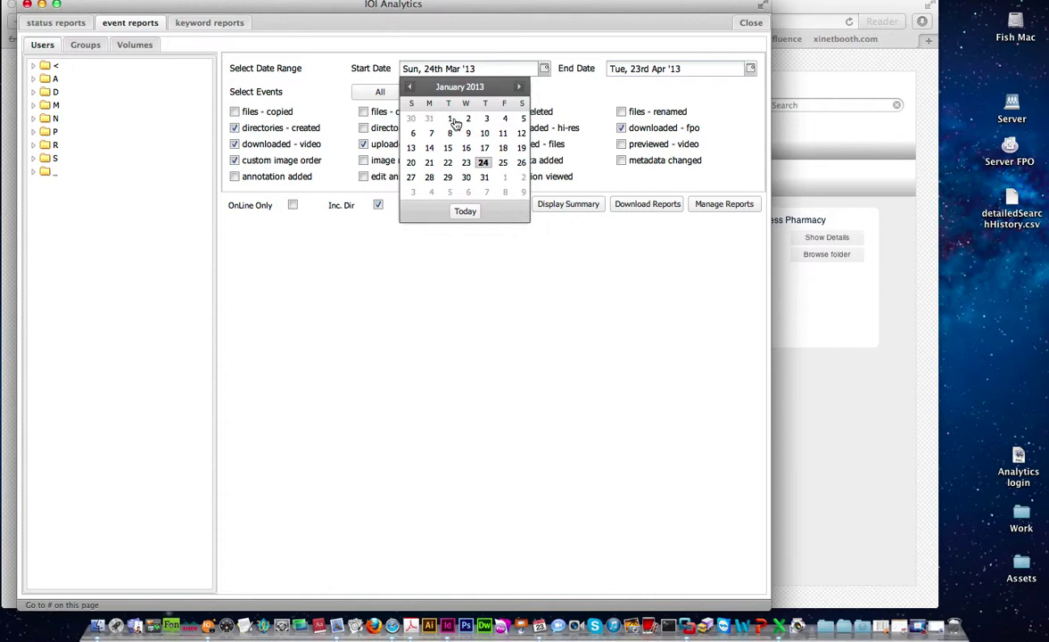
left_click(449, 118)
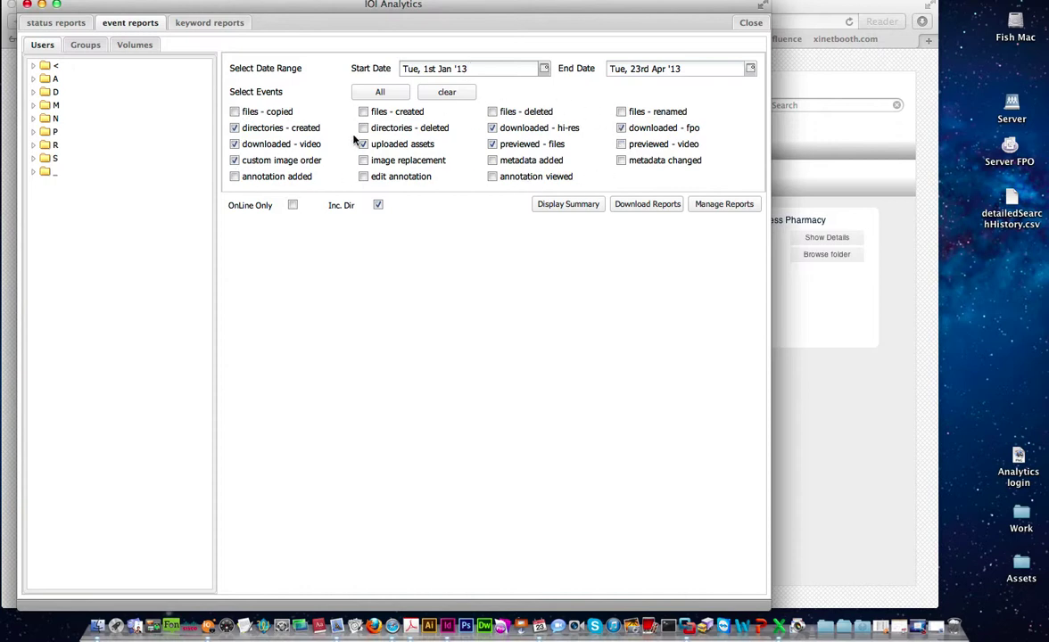
left_click(431, 98)
left_click(380, 91)
- Display the event summary, then redraw it excluding metadata changed and files - created events
left_click(571, 206)
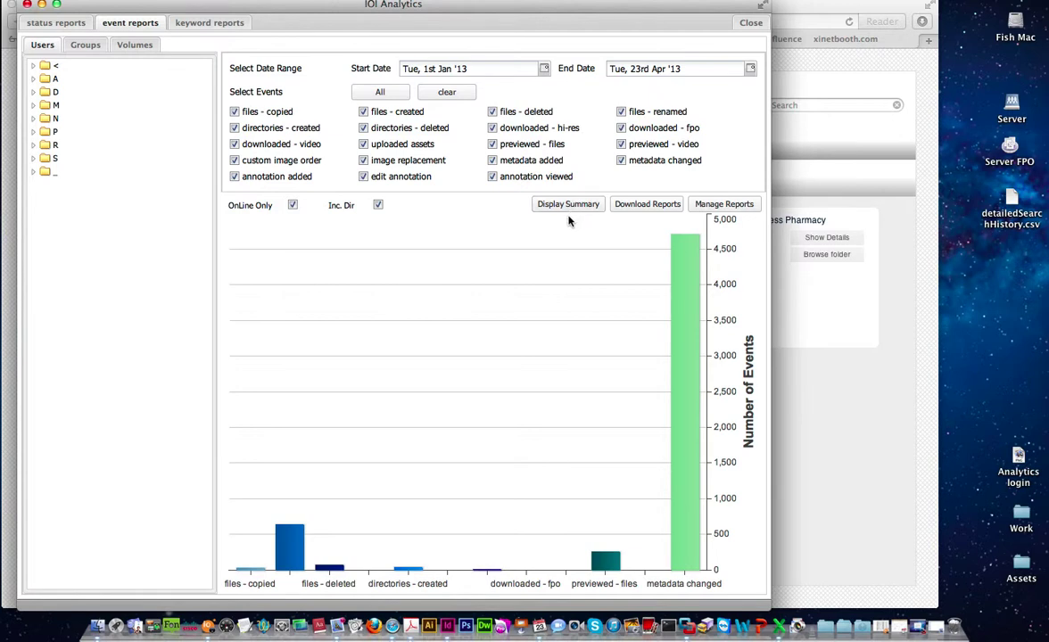
left_click(621, 161)
left_click(582, 206)
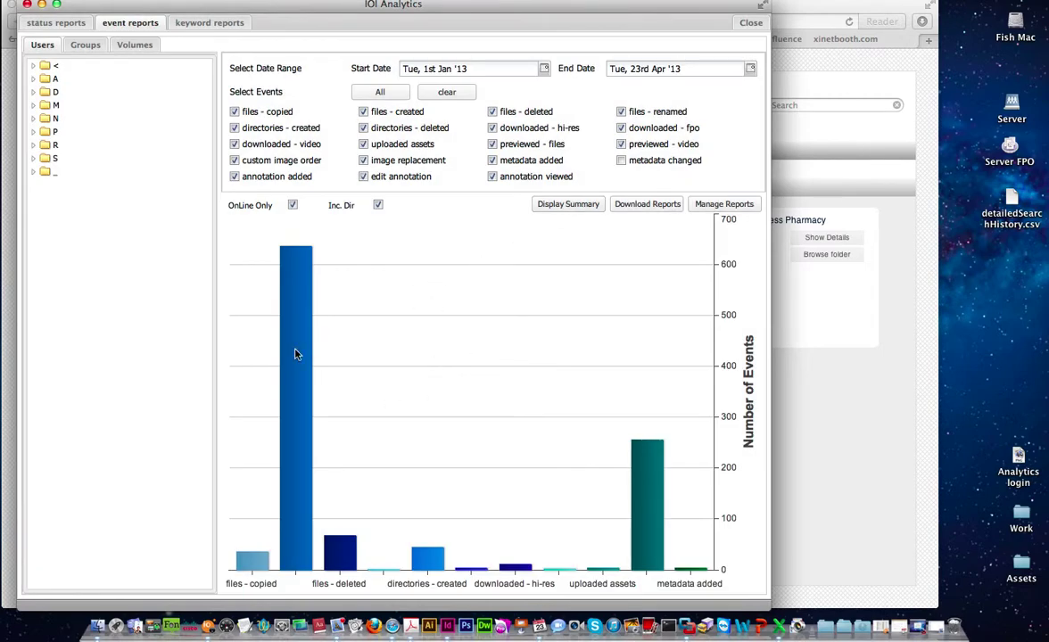
mouse_move(293, 358)
left_click(363, 112)
left_click(567, 204)
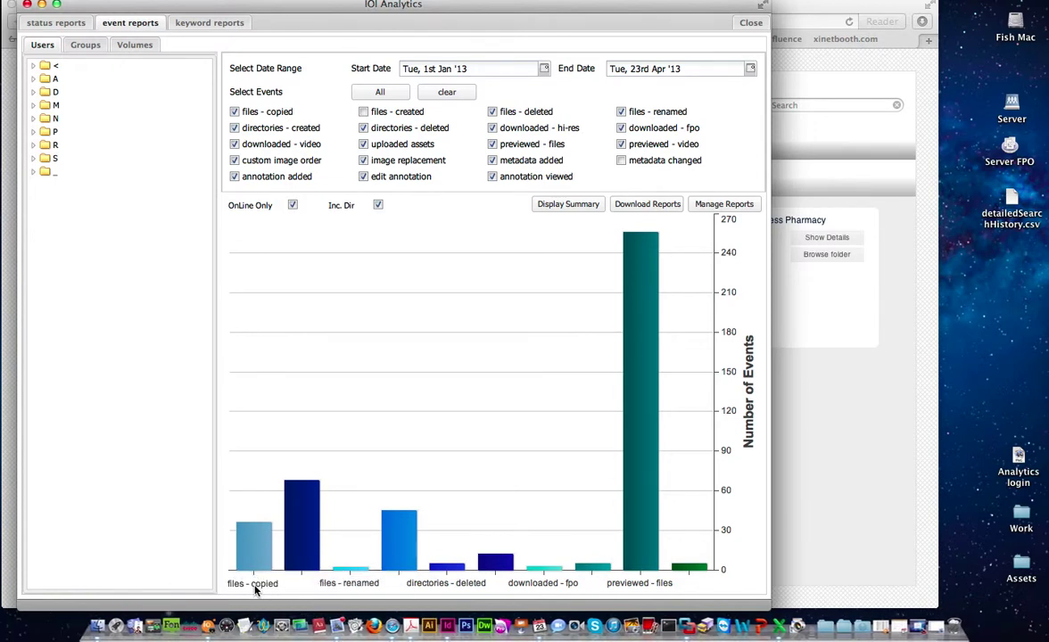
mouse_move(251, 547)
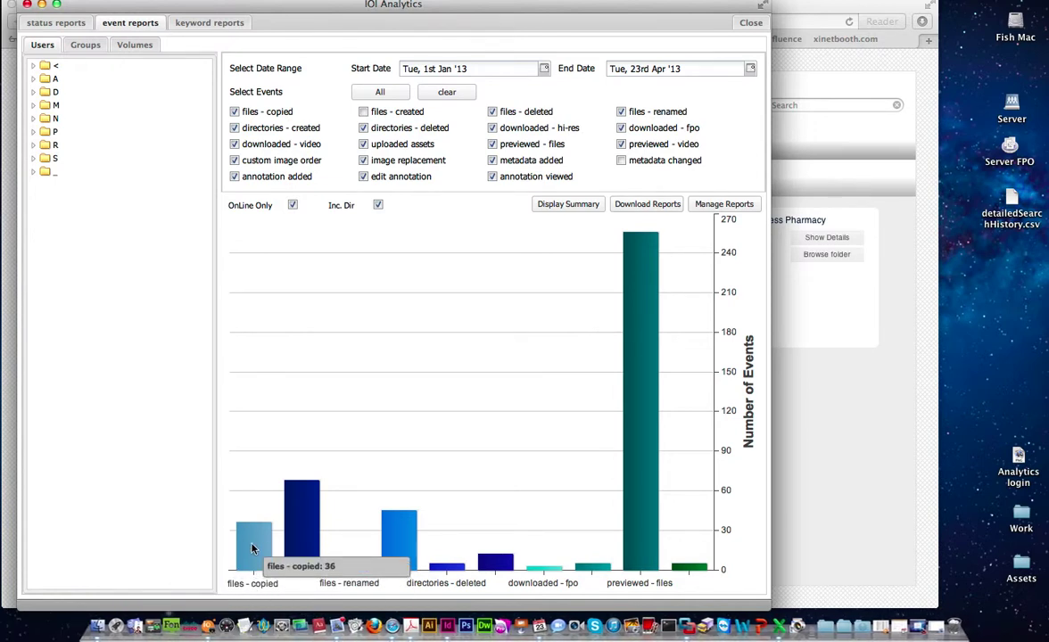
- Check the empty files - copied results, then list the six downloaded hi-res files
left_click(251, 548)
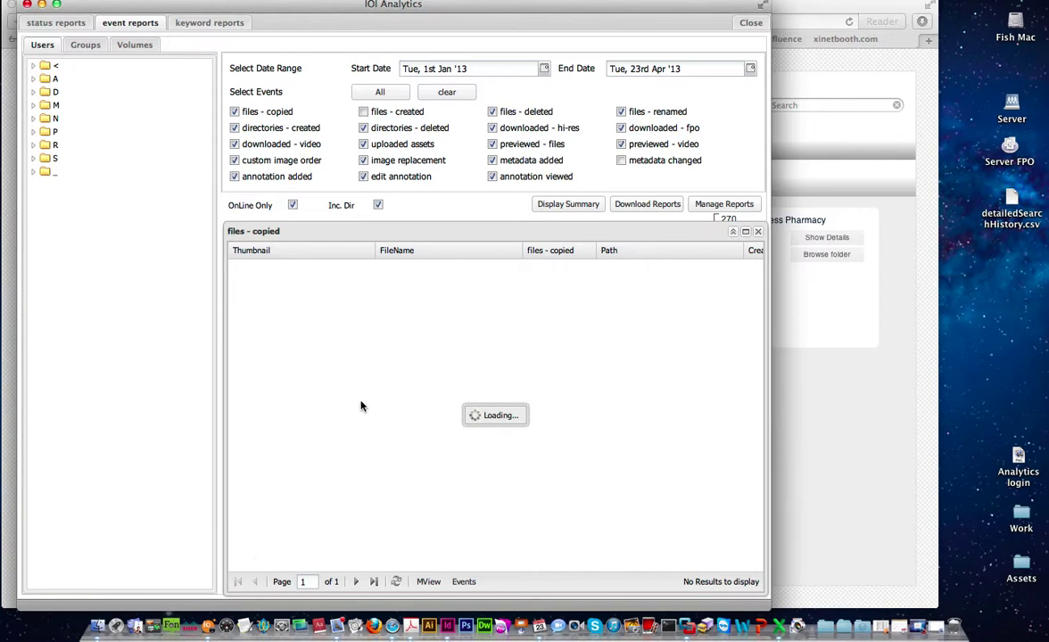
left_click(759, 233)
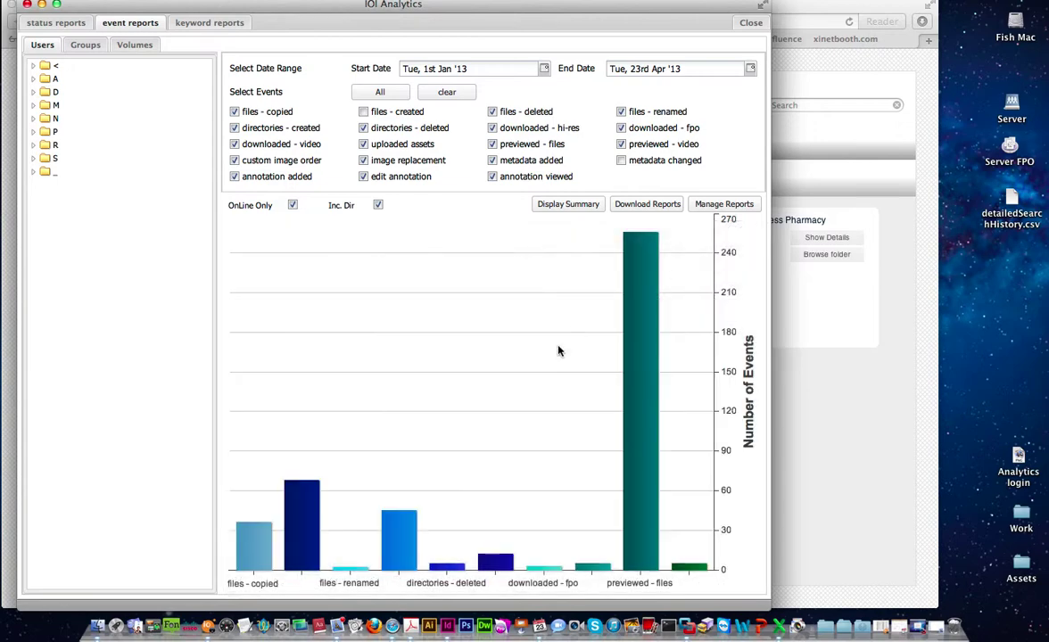
left_click(482, 560)
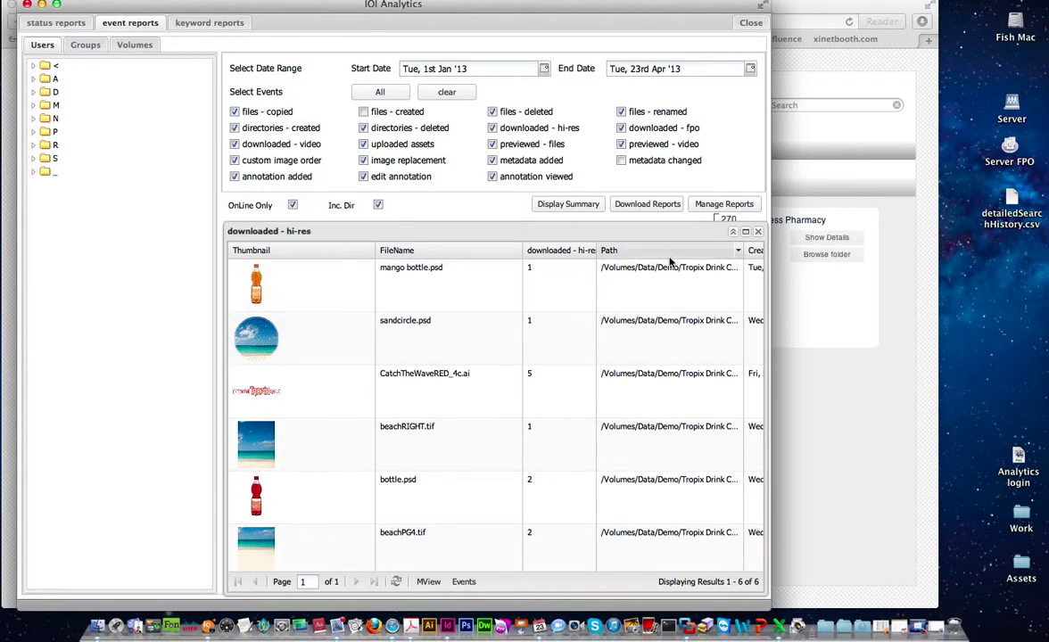
- Hide the FileName column in the downloaded - hi-res results table
scroll(670, 265, "right", 15)
scroll(671, 267, "left", 15)
left_click(737, 254)
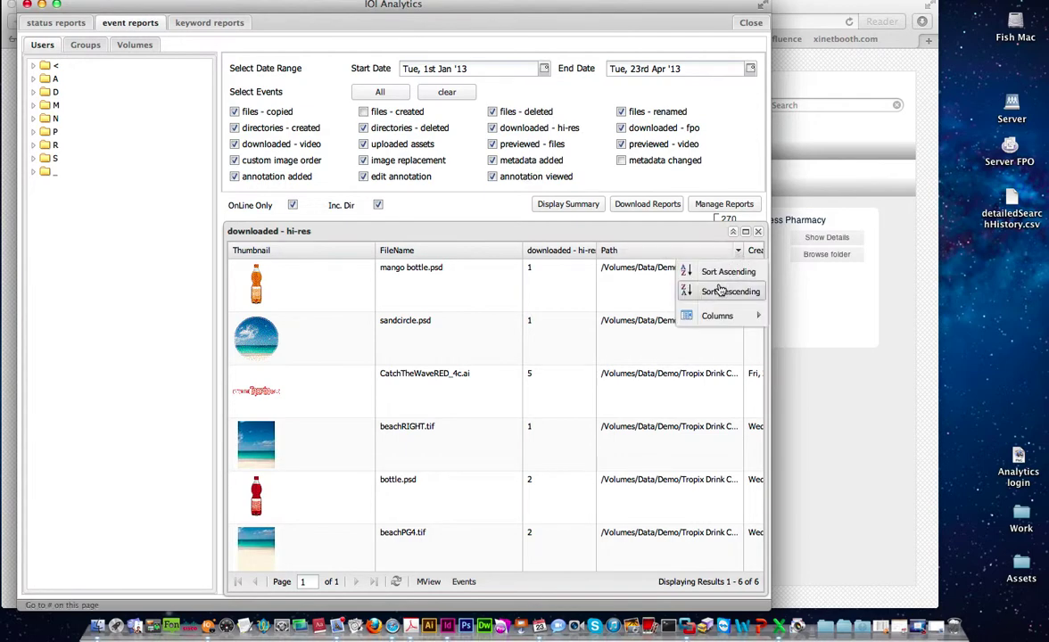
mouse_move(727, 317)
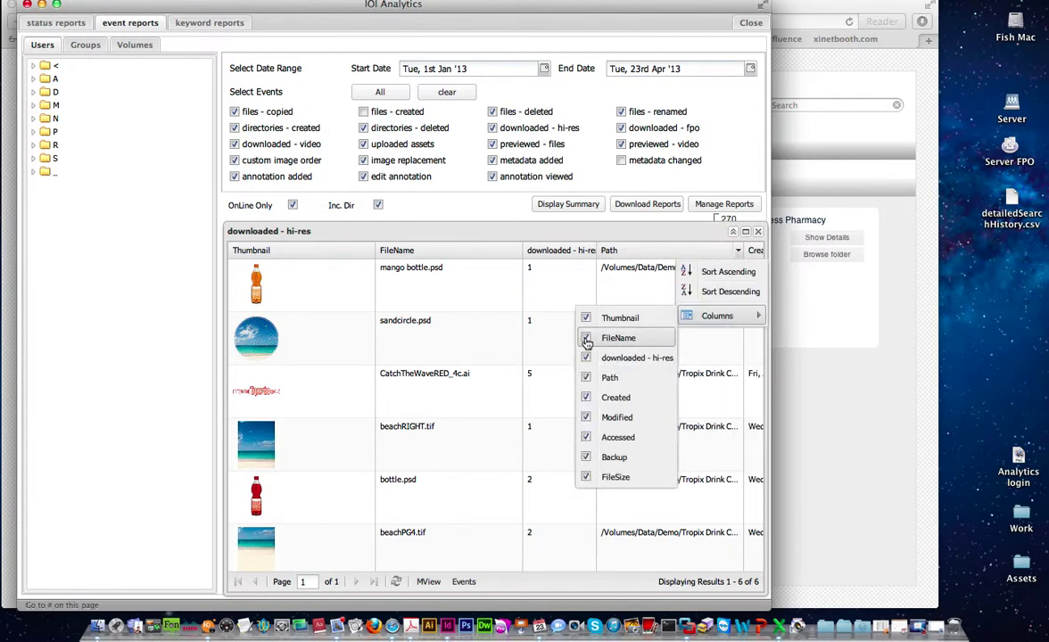
left_click(585, 338)
left_click(719, 316)
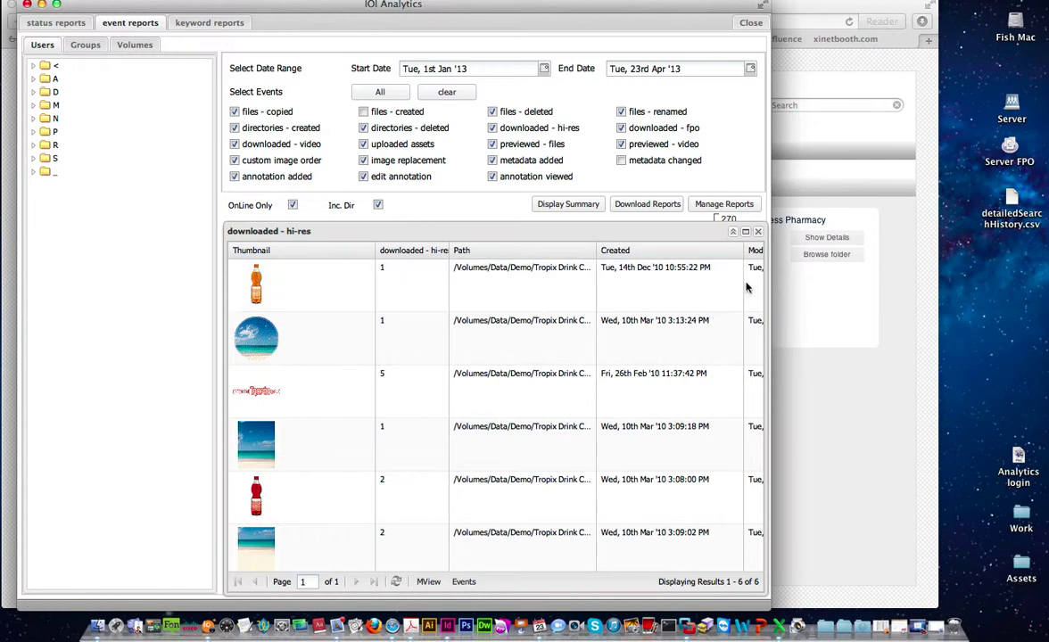
- Hide the Created, Backup, FileSize, Modified and Path columns, then close the hi-res detail table
left_click(739, 254)
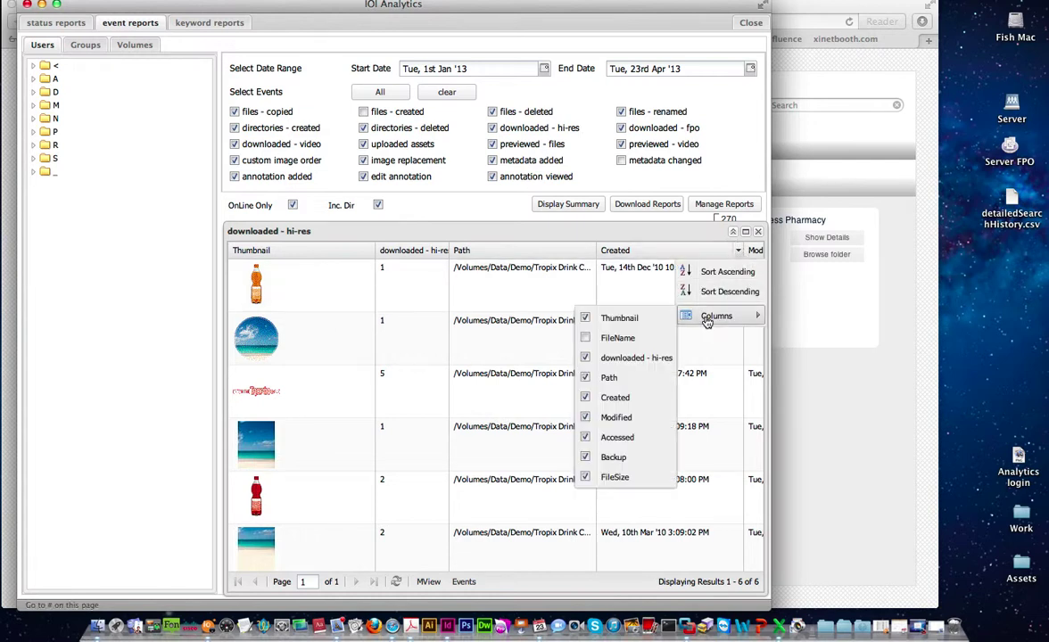
left_click(740, 316)
left_click(740, 253)
mouse_move(691, 316)
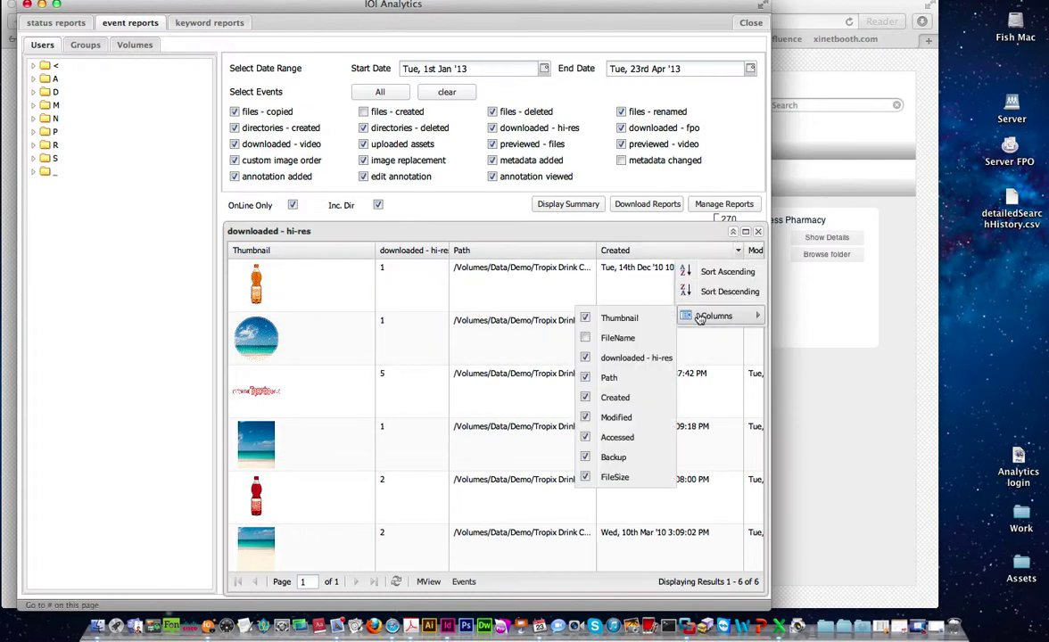
left_click(586, 398)
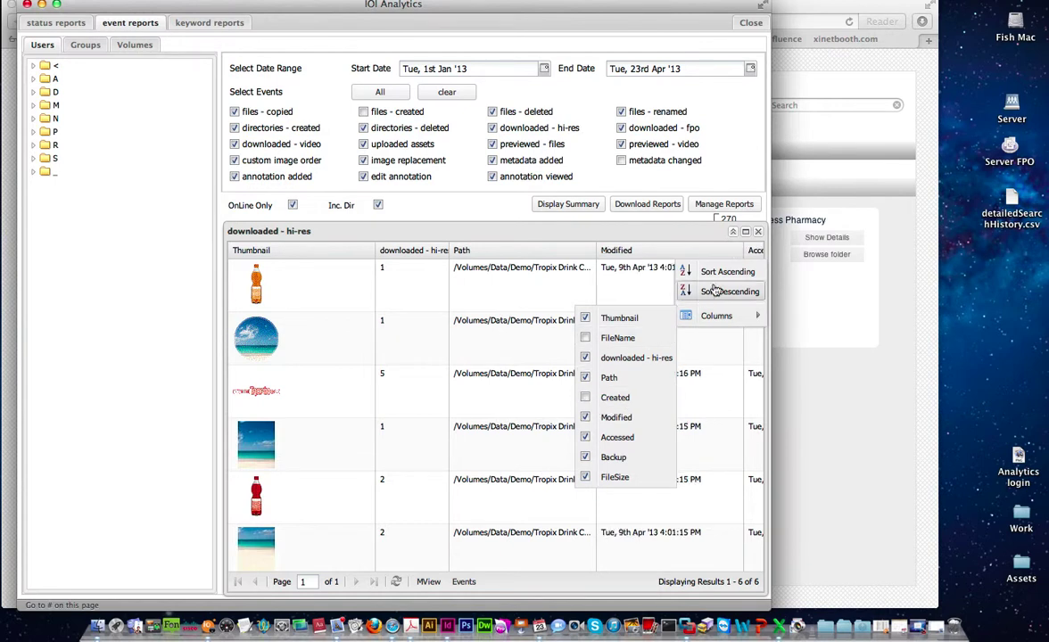
mouse_move(704, 316)
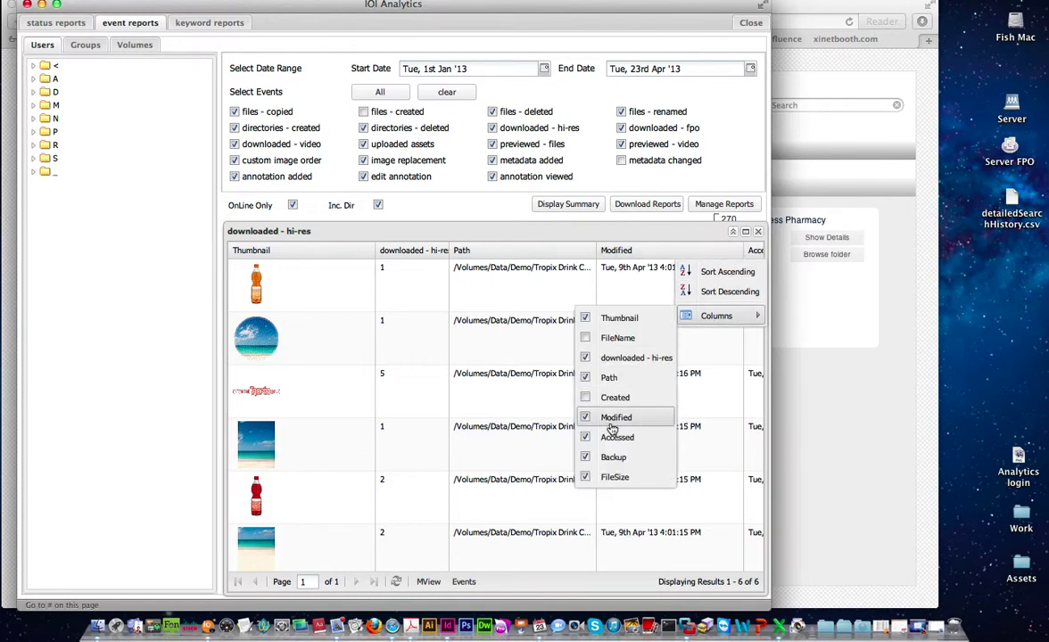
left_click(586, 457)
left_click(586, 477)
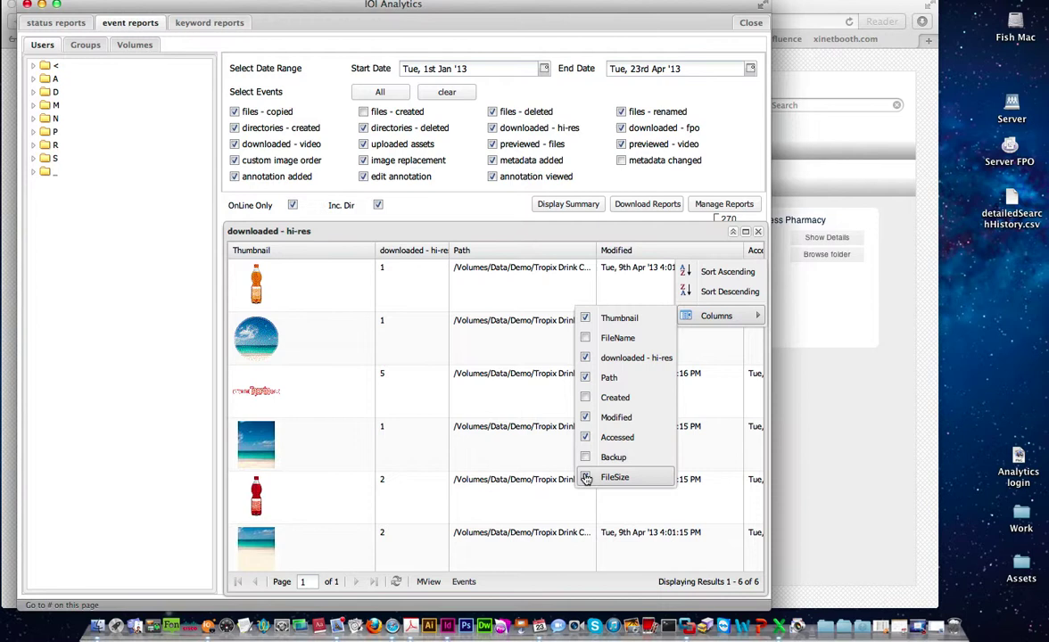
left_click(586, 417)
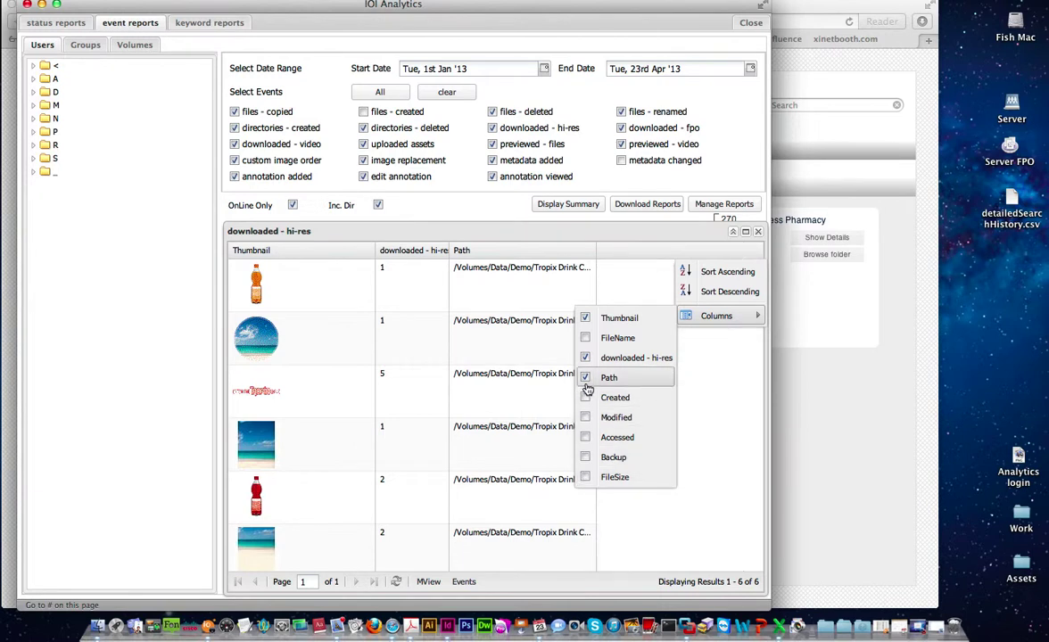
left_click(607, 377)
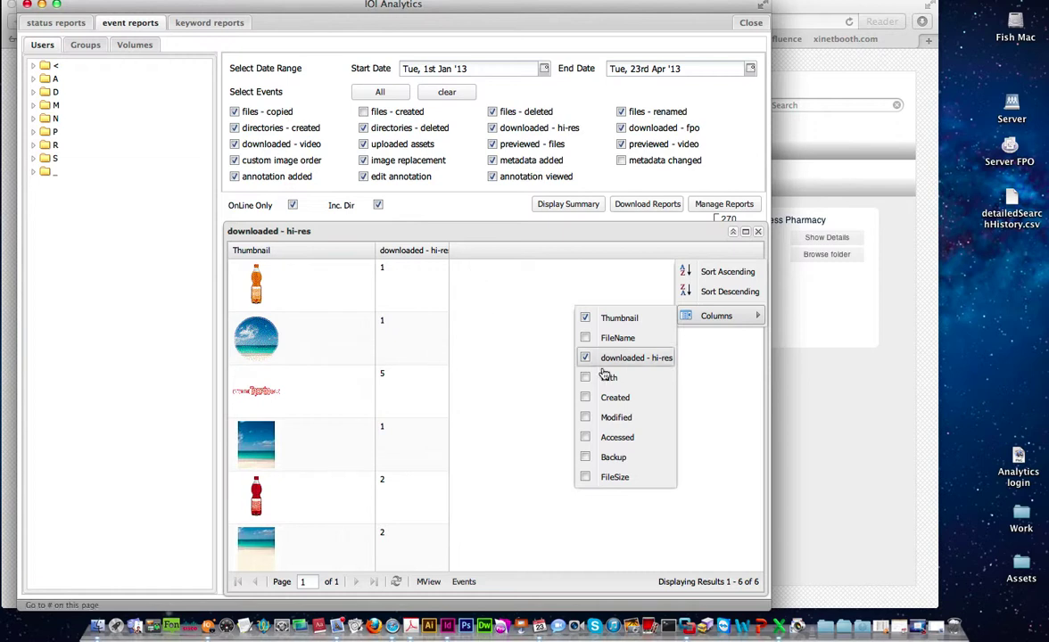
left_click(707, 413)
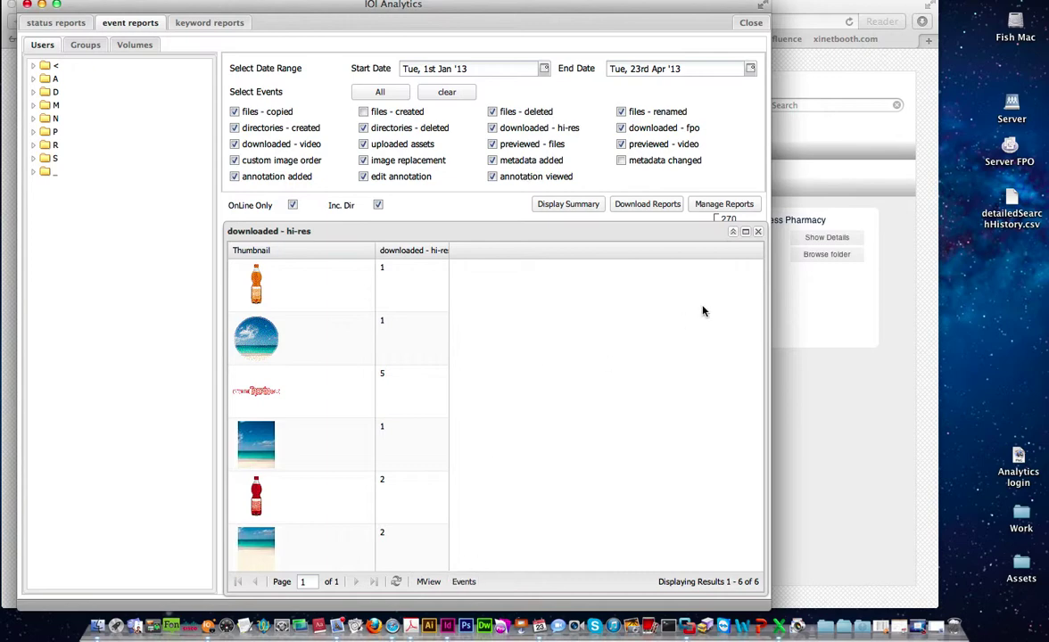
left_click(696, 221)
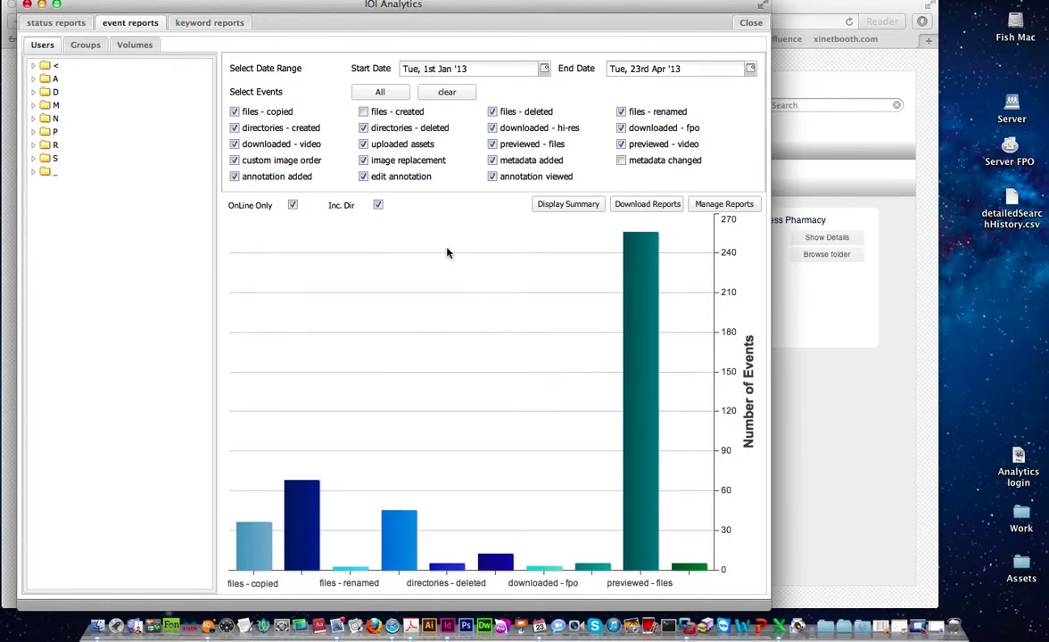
- Download the detailed event report and look through it in Excel
left_click(642, 207)
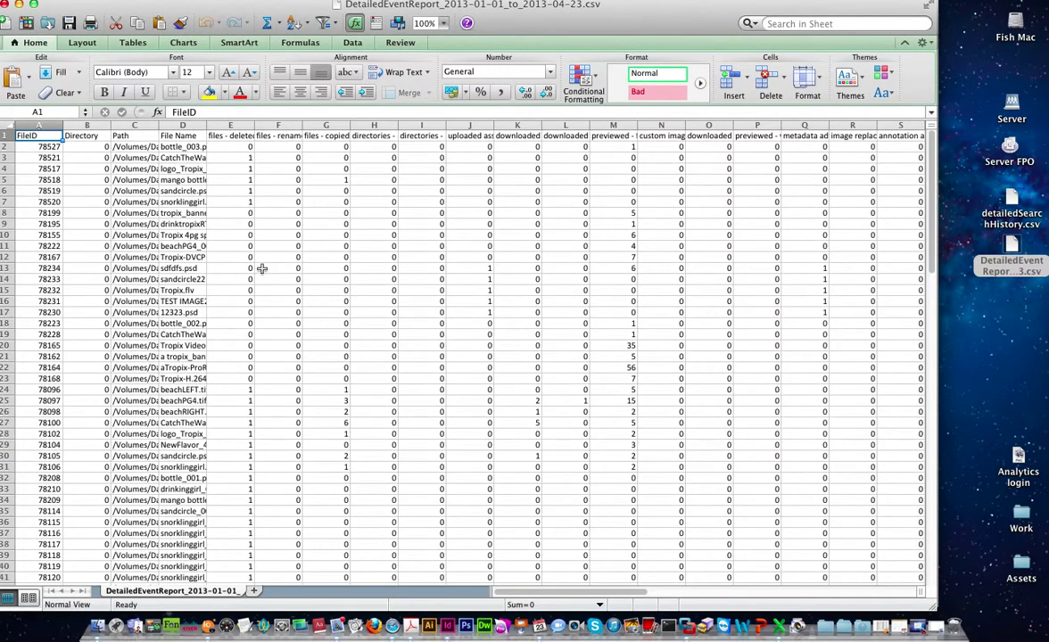
scroll(262, 268, "down", 15)
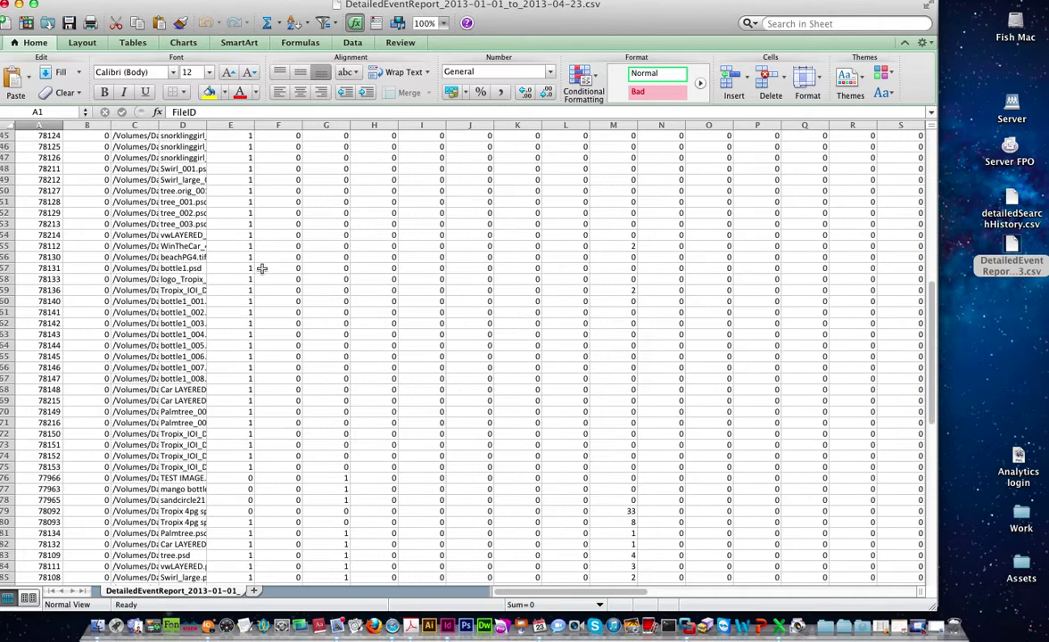
scroll(262, 268, "up", 15)
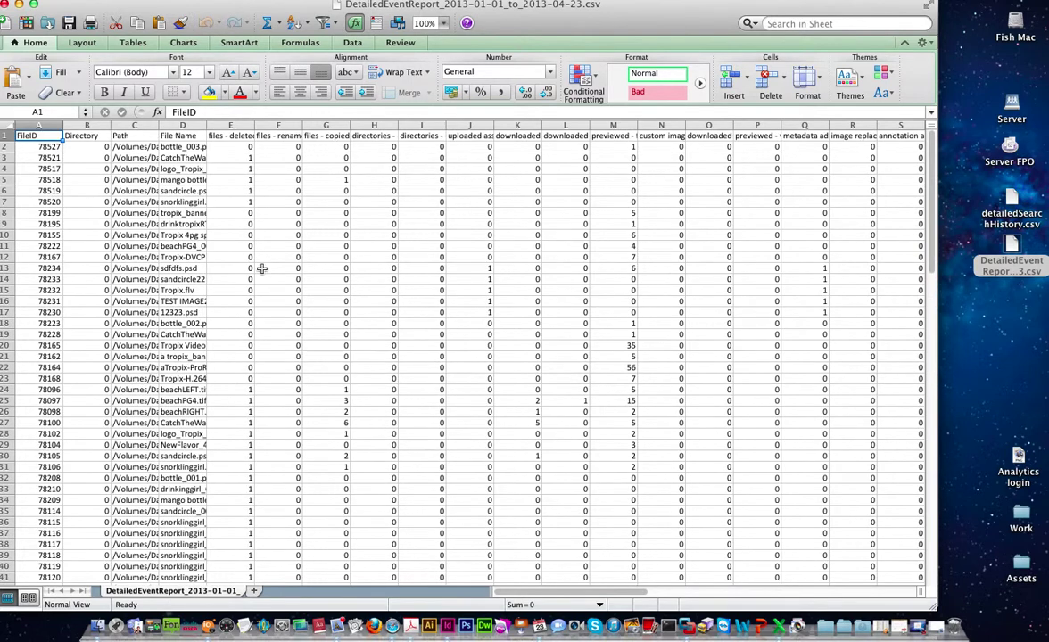
- Inspect the files - deleted values in column E and the 7 in M12, then close the workbook
left_click(219, 126)
left_click(250, 168)
key("Down")
key("Down")
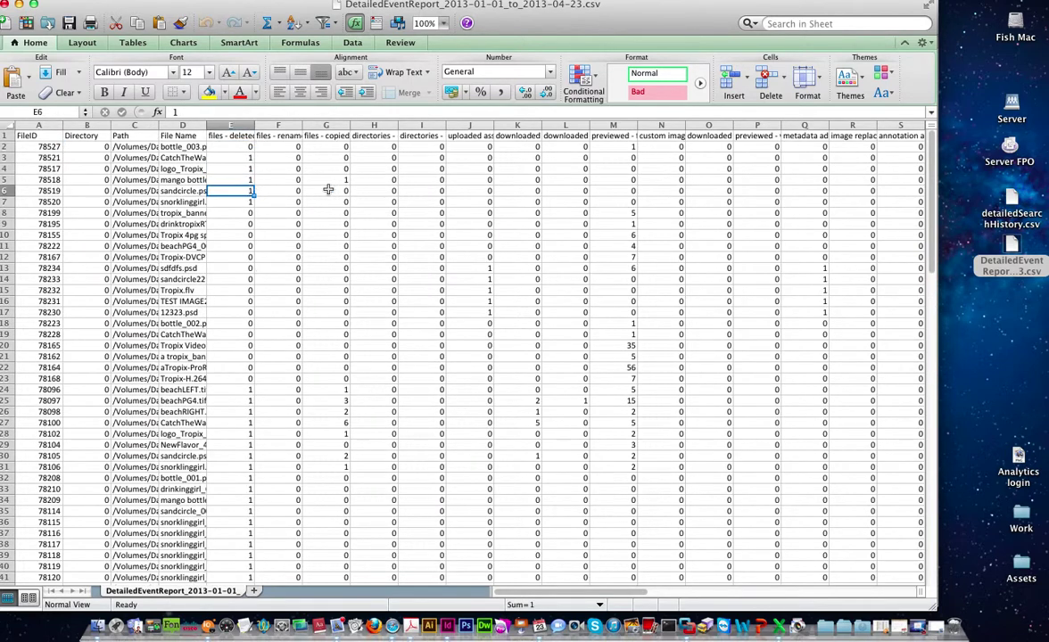
left_click(620, 256)
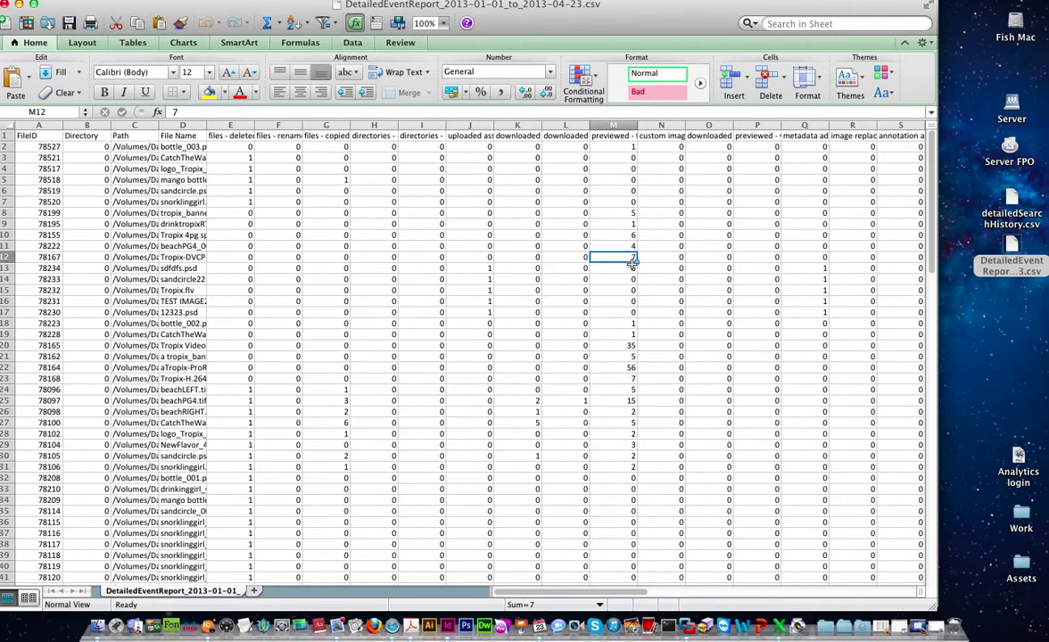
scroll(312, 337, "down", 5)
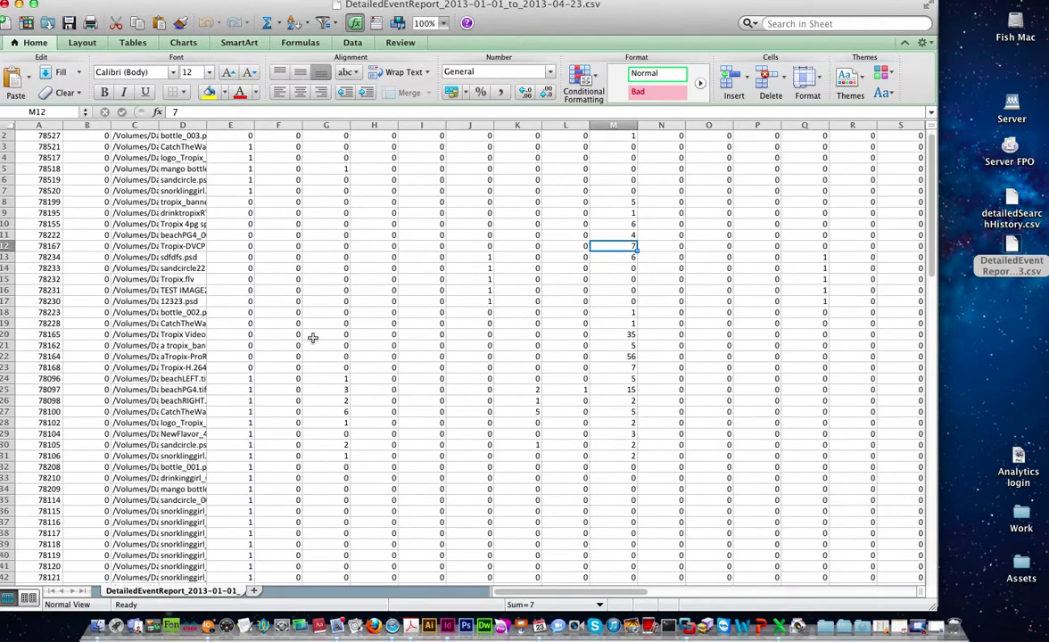
scroll(313, 337, "down", 15)
scroll(311, 340, "up", 20)
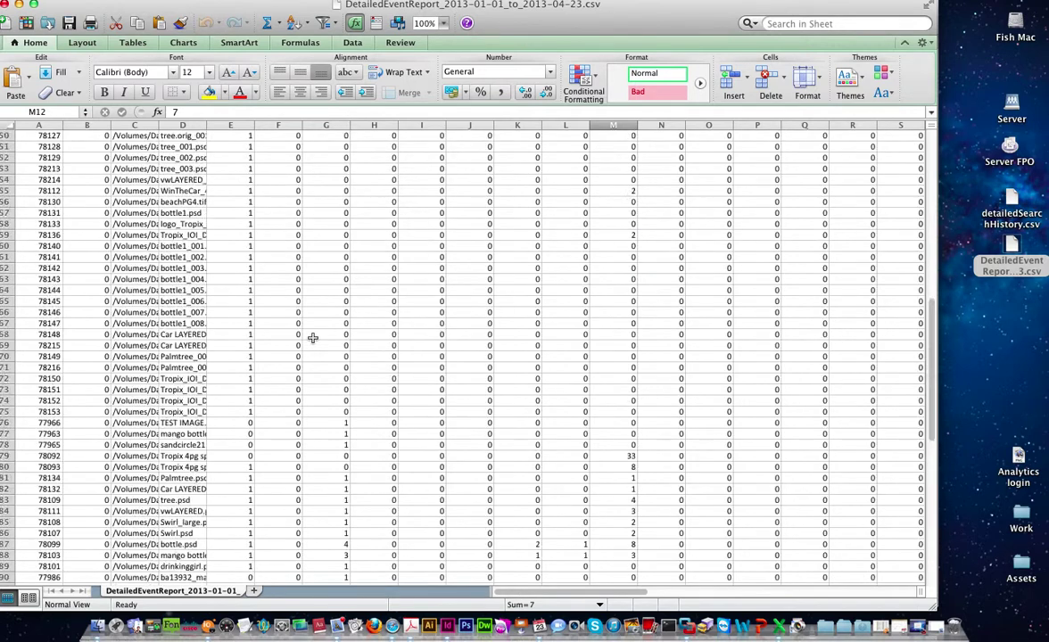
left_click(9, 5)
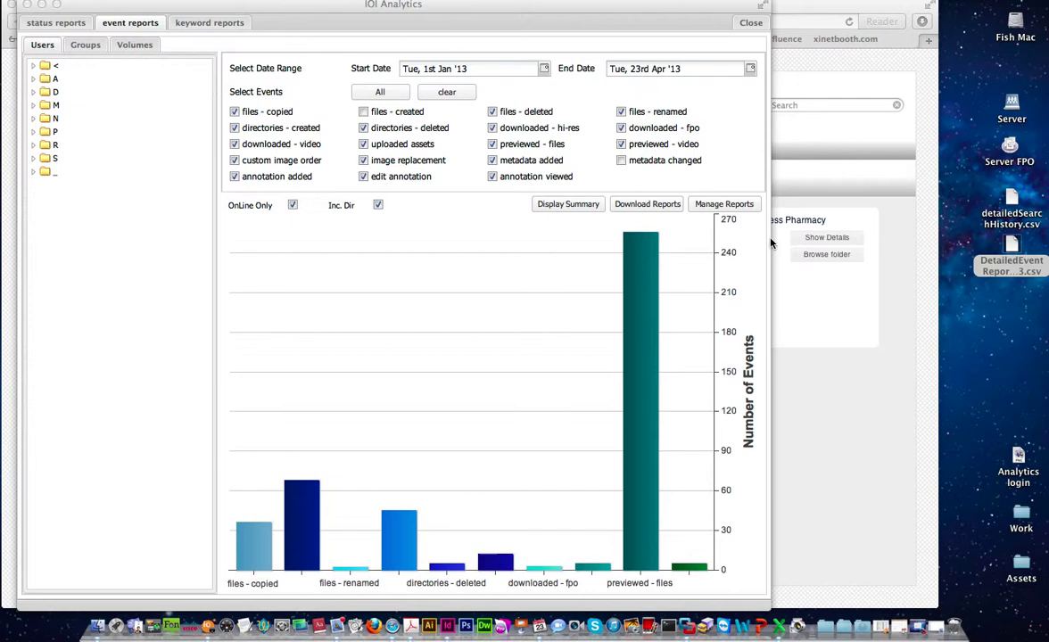
- In the saved reports manager, start a new report titled 'Demo'
left_click(735, 206)
left_click(714, 208)
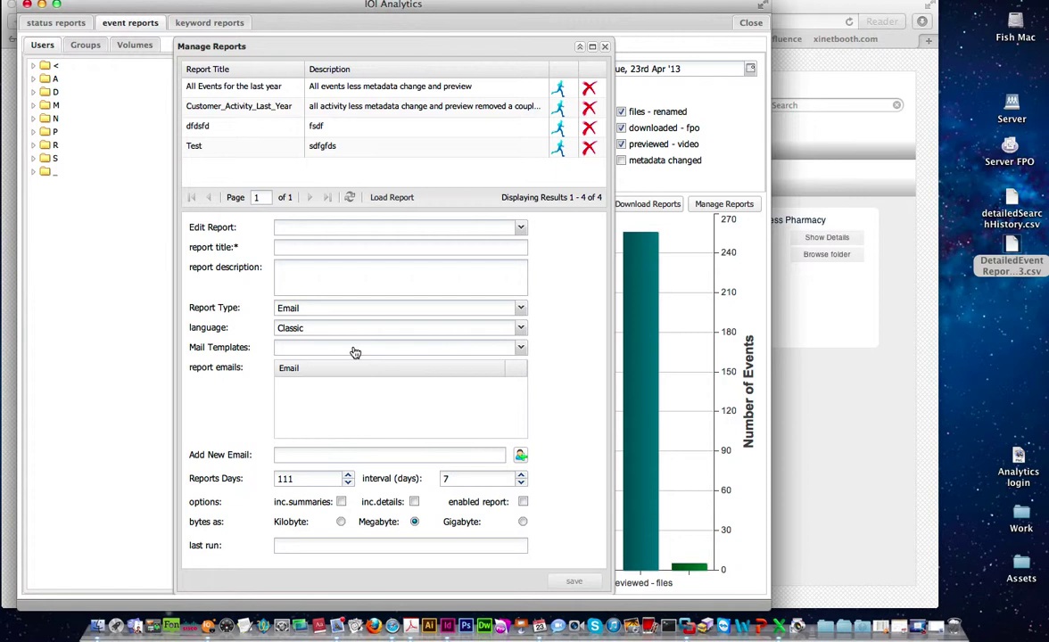
left_click(304, 249)
type("Demo")
- Enter the description 'this is a demo report' for the Demo report
left_click(304, 283)
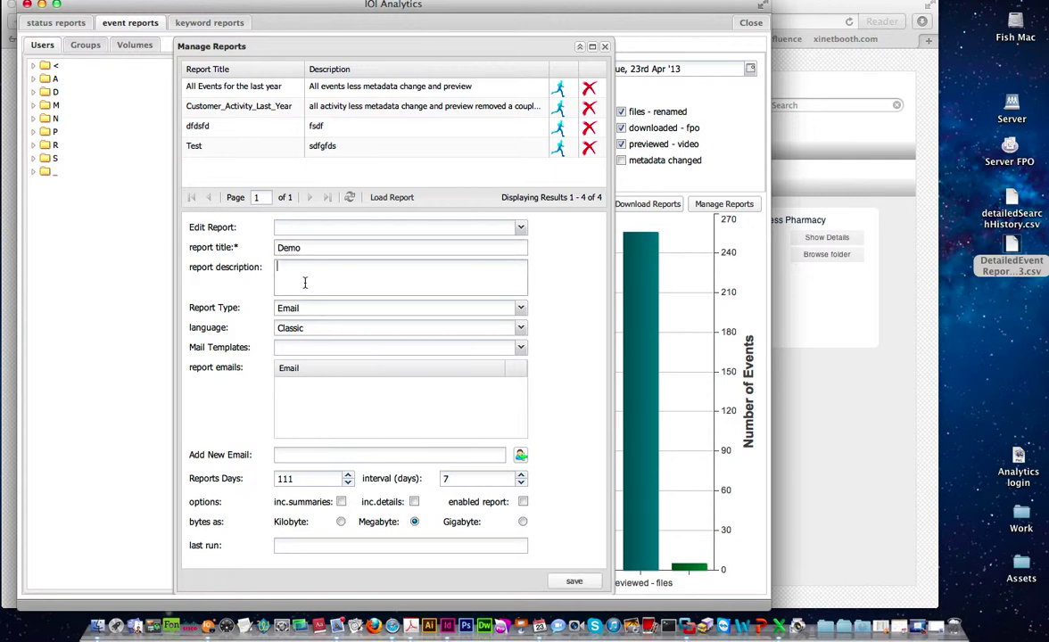
type("test")
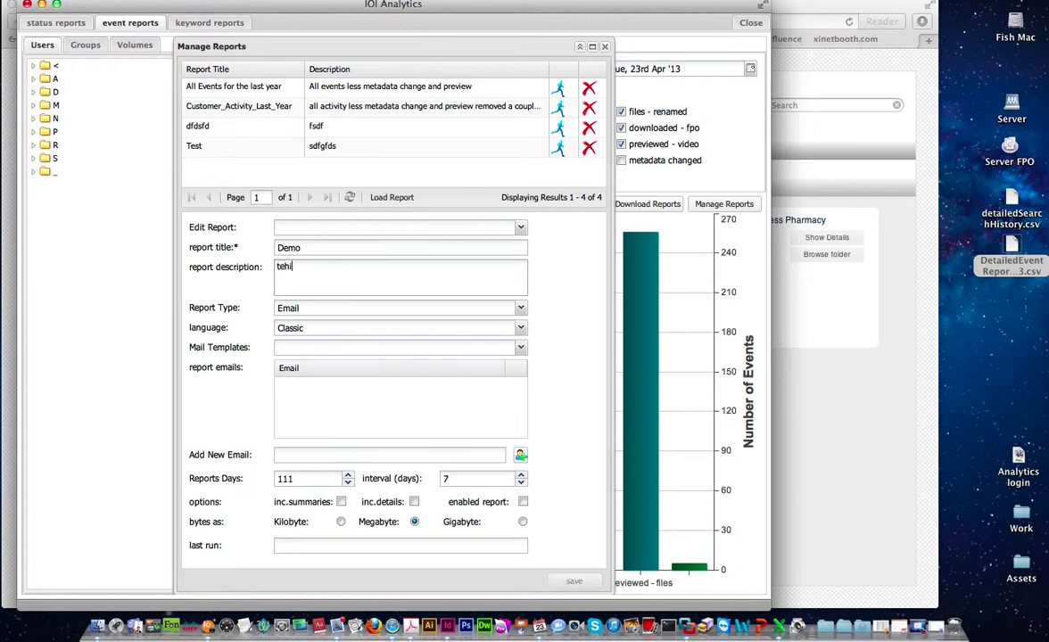
key("BackSpace")
key("BackSpace")
key("BackSpace")
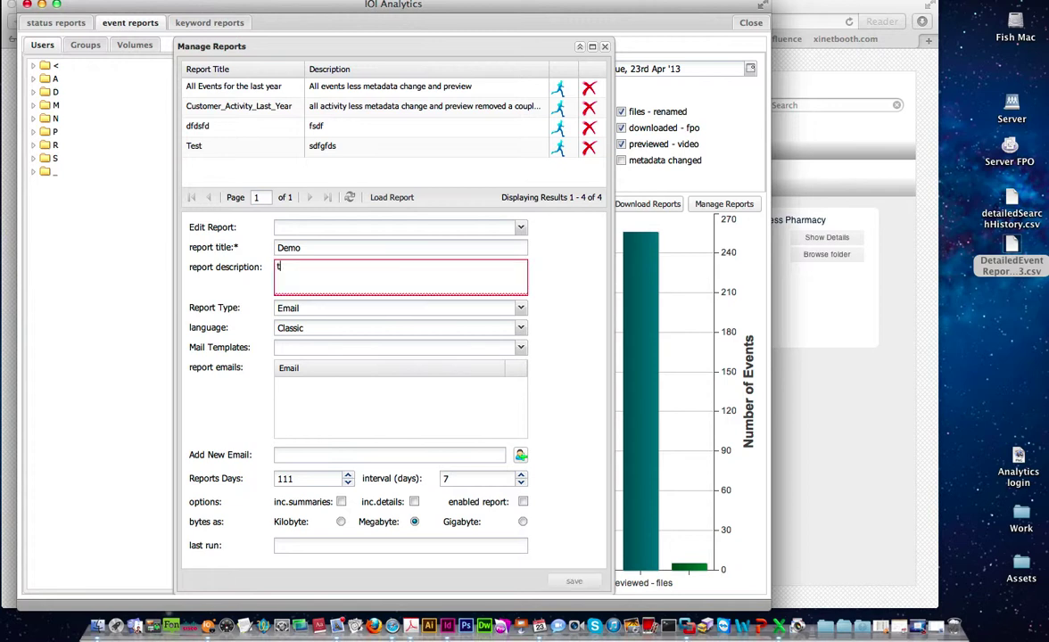
type("his is a sd")
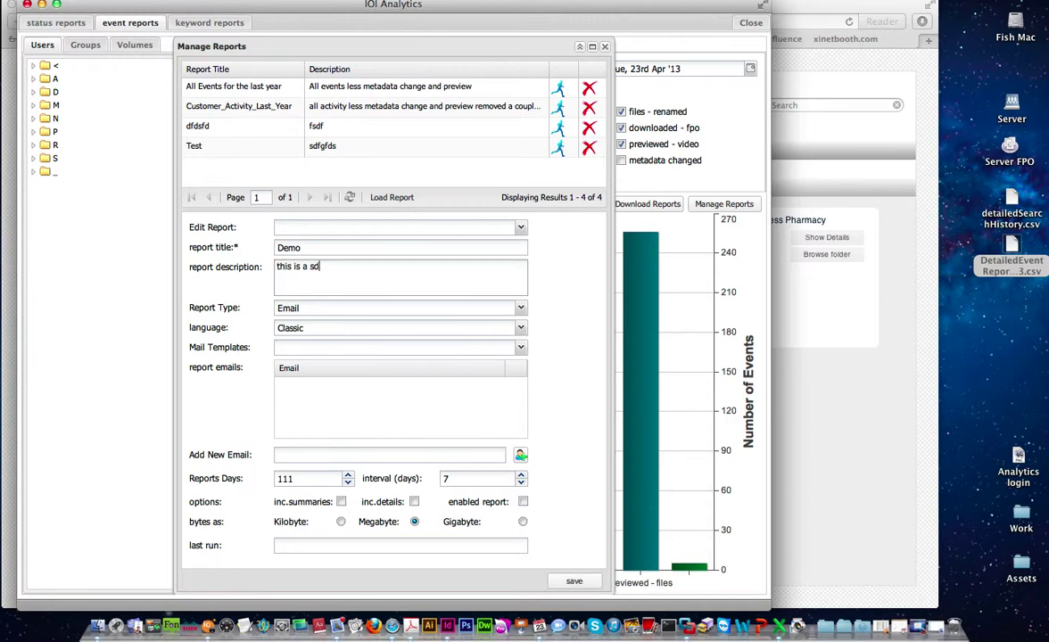
key("BackSpace")
key("BackSpace")
type("demo rep")
- Set the Demo report to Email delivery, Classic language and the mailout_keyword_report template
left_click(521, 314)
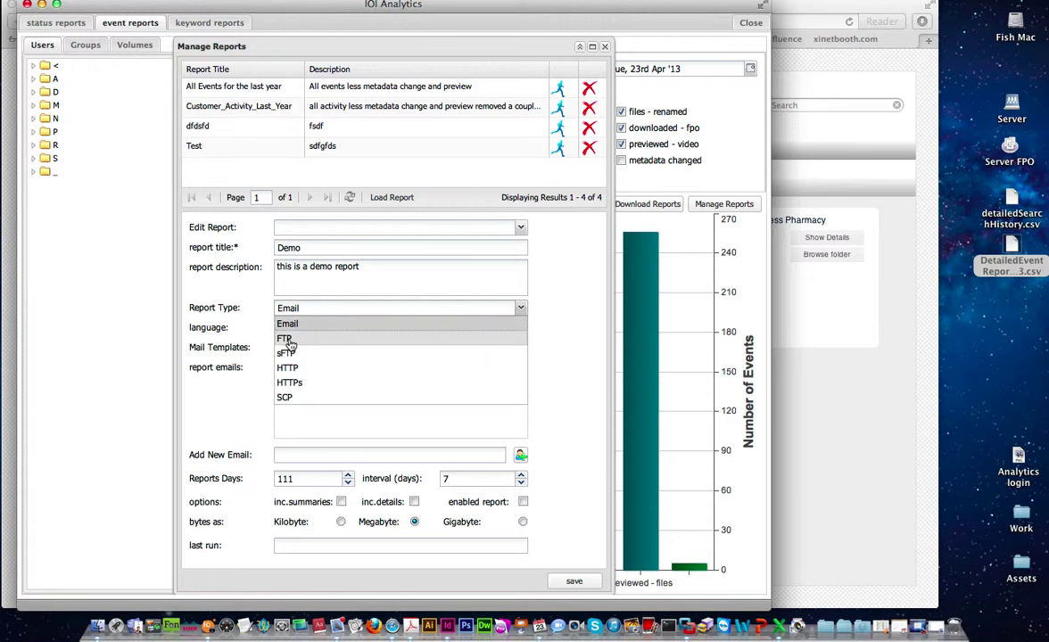
left_click(287, 340)
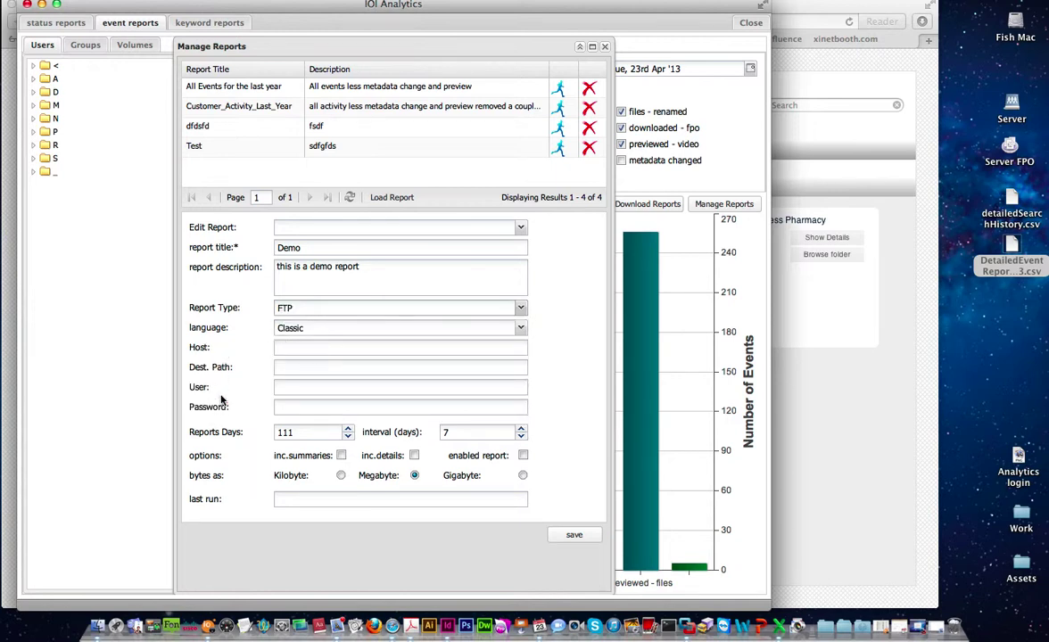
left_click(282, 307)
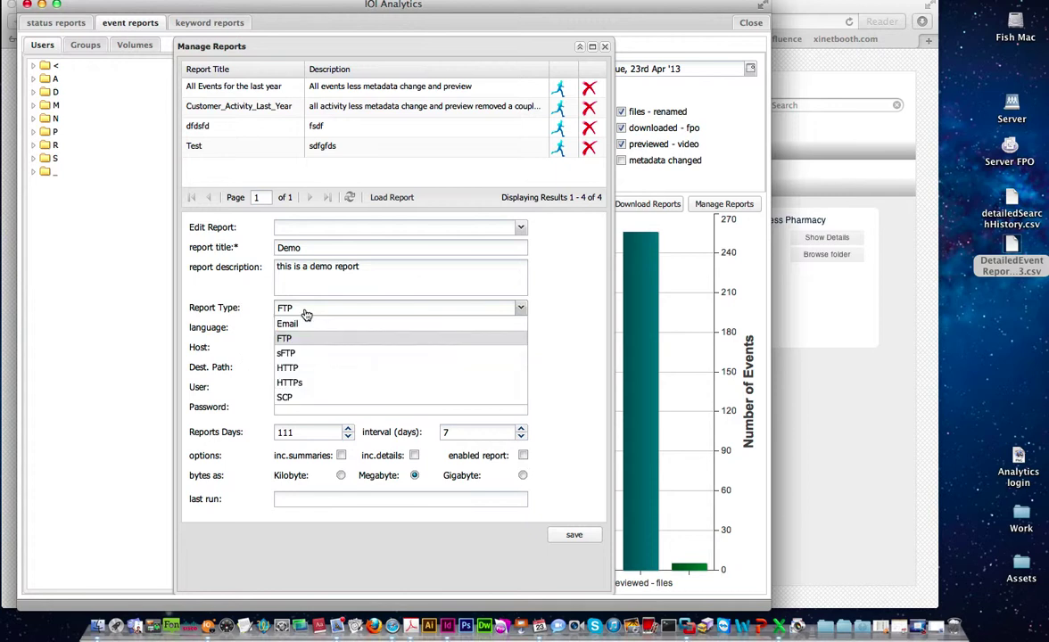
left_click(288, 324)
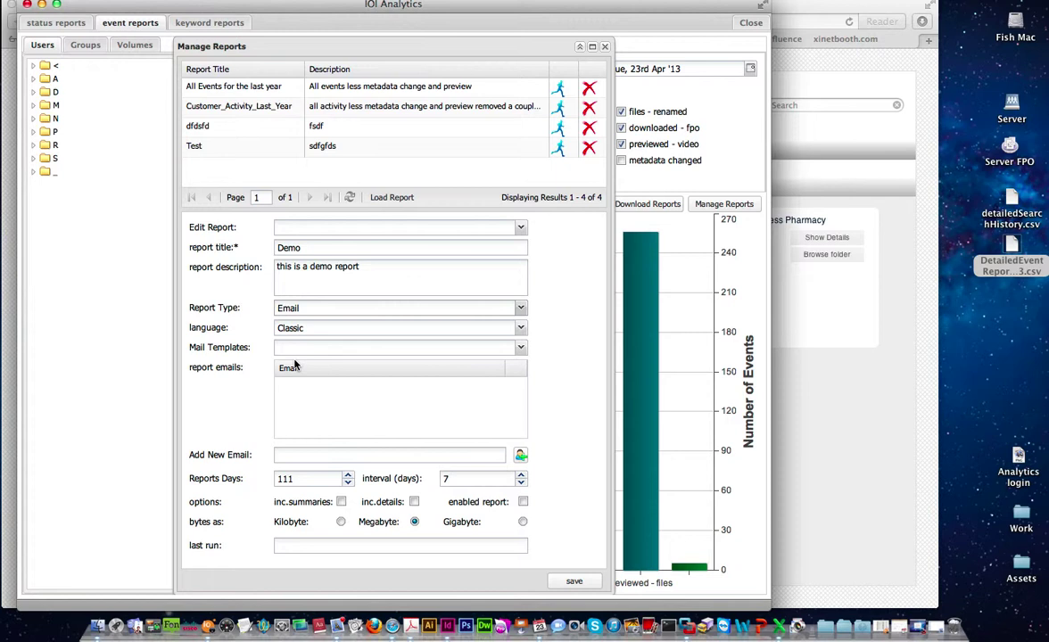
left_click(522, 329)
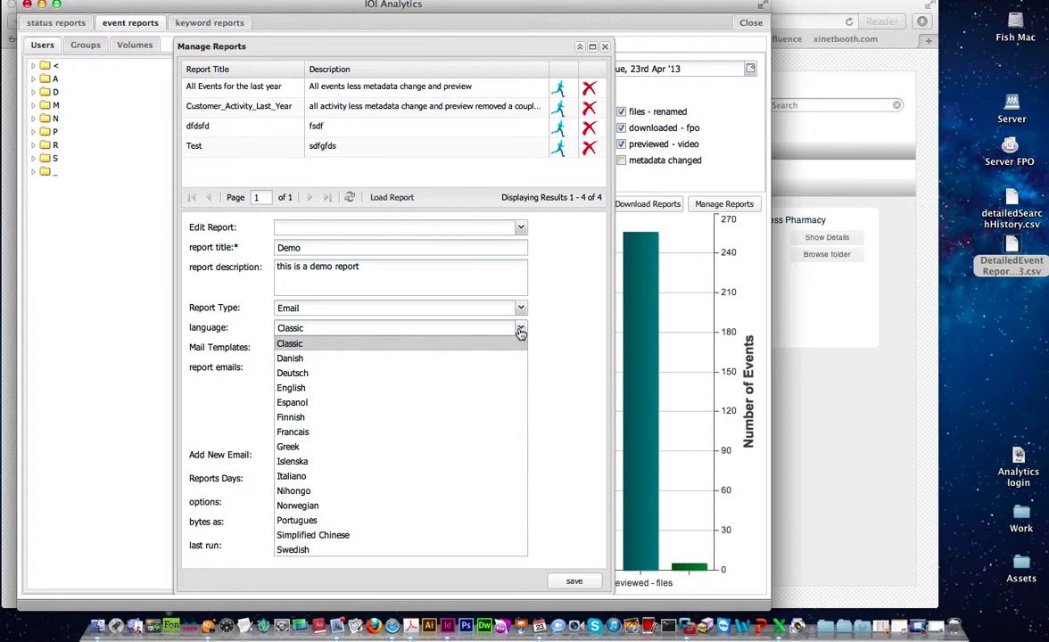
left_click(520, 330)
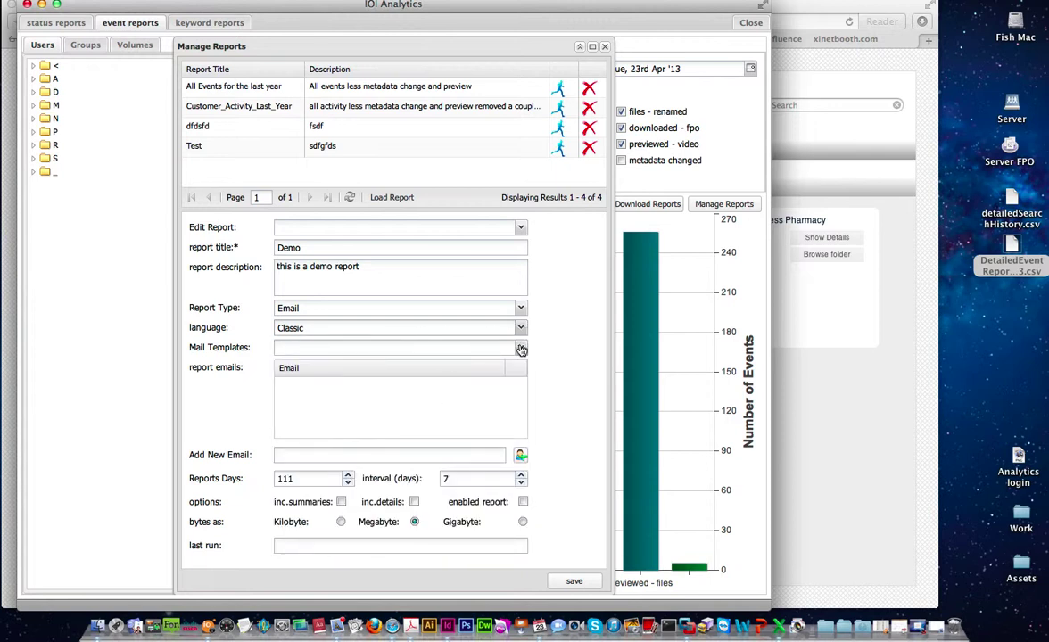
left_click(521, 348)
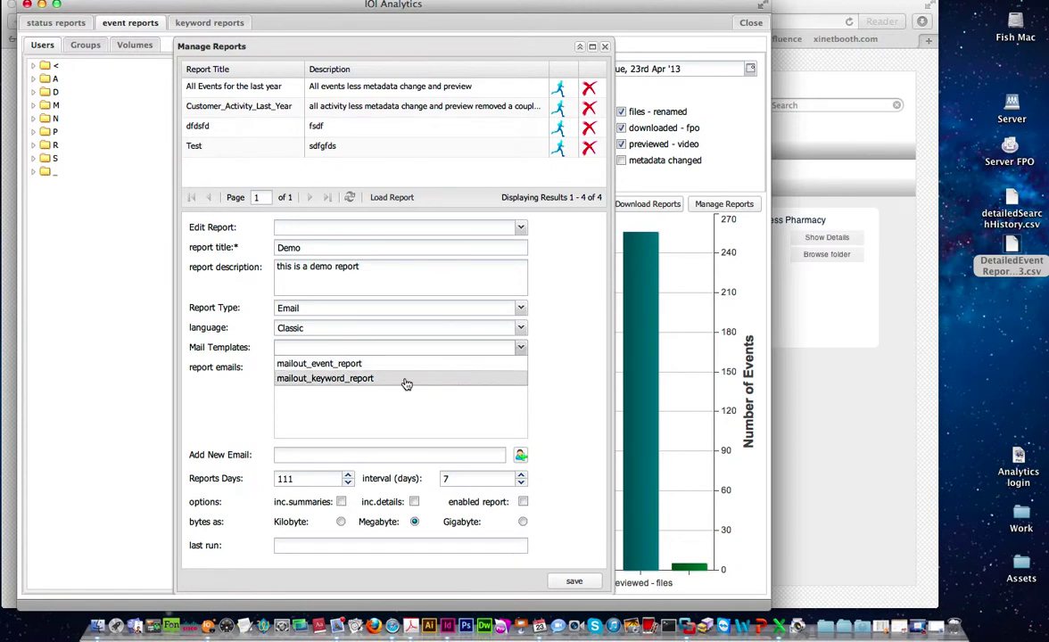
left_click(341, 378)
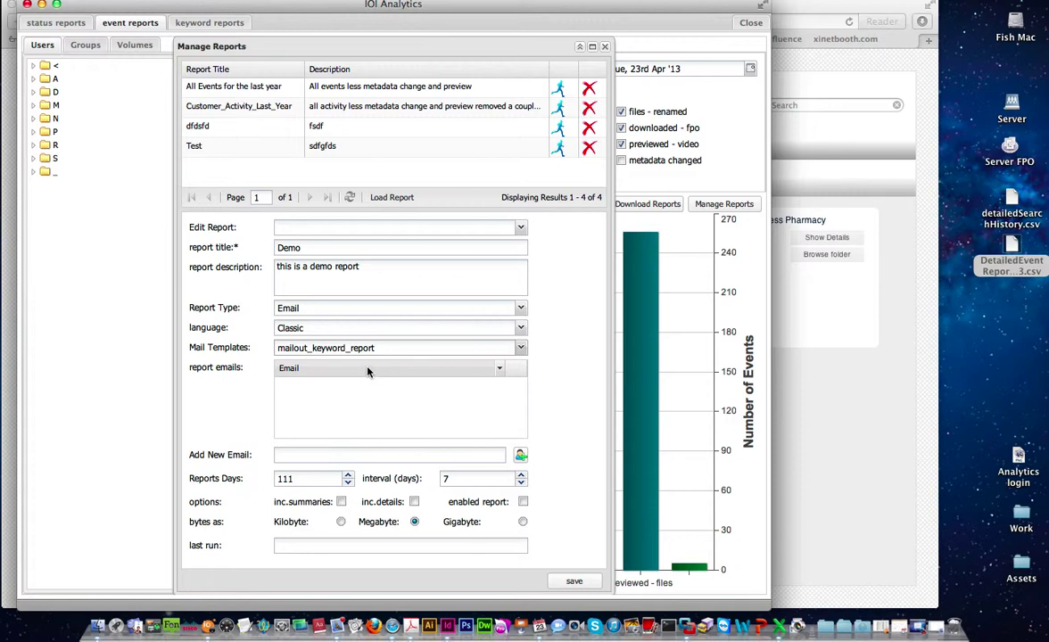
- Add two recipient e-mail addresses to the Demo report
left_click(500, 370)
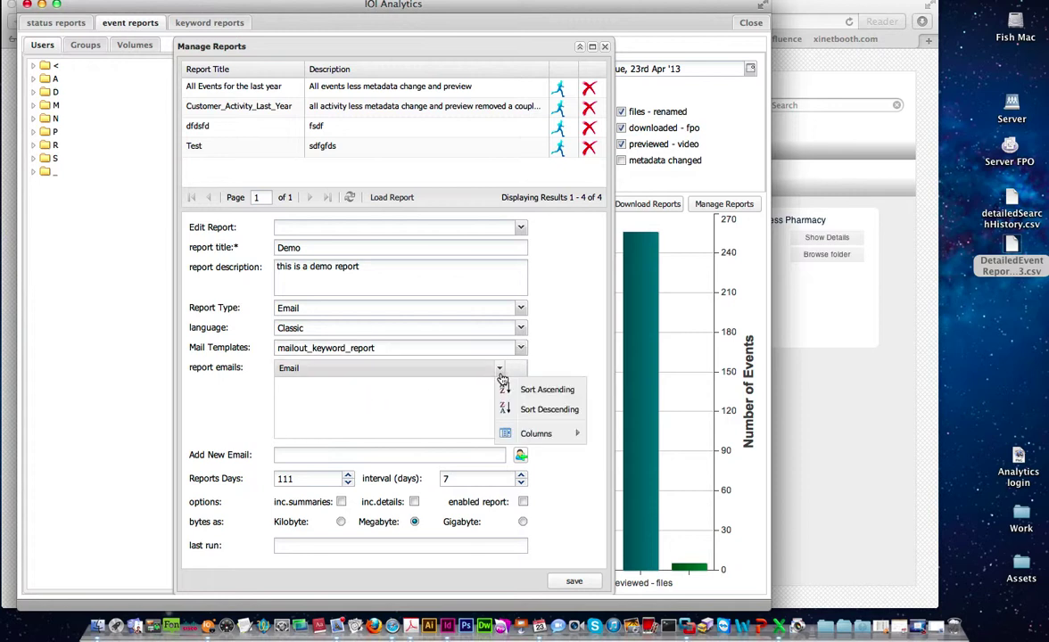
left_click(315, 456)
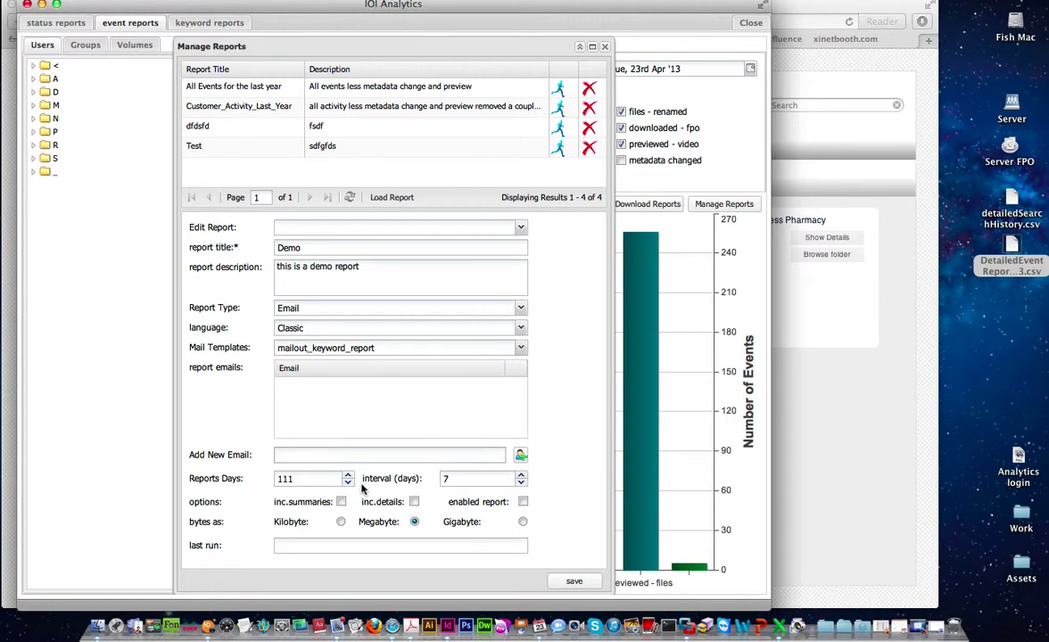
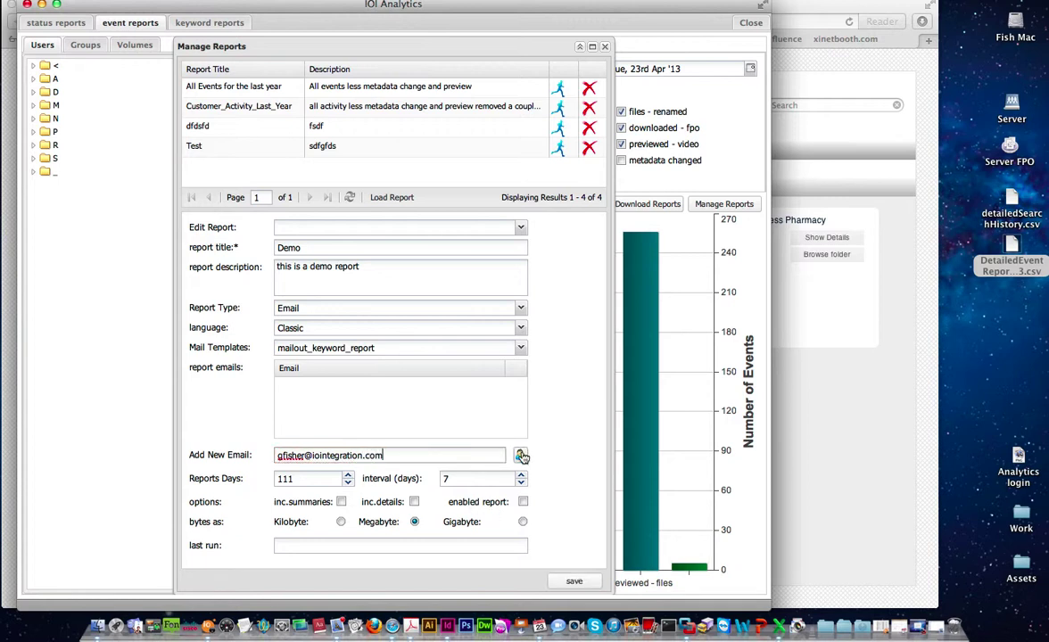
left_click(520, 455)
left_click(344, 454)
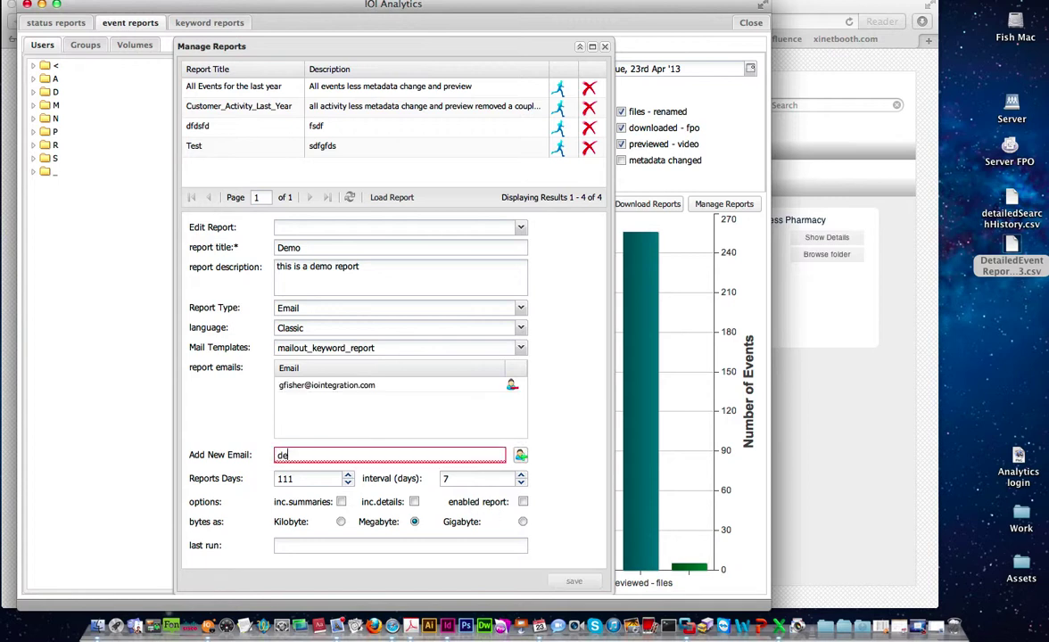
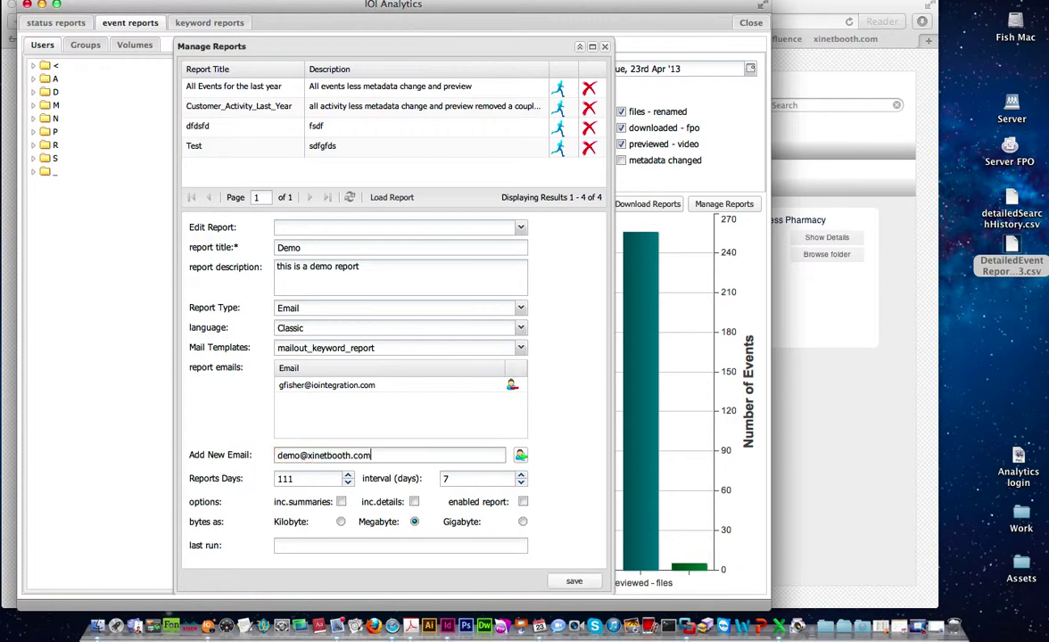
left_click(520, 457)
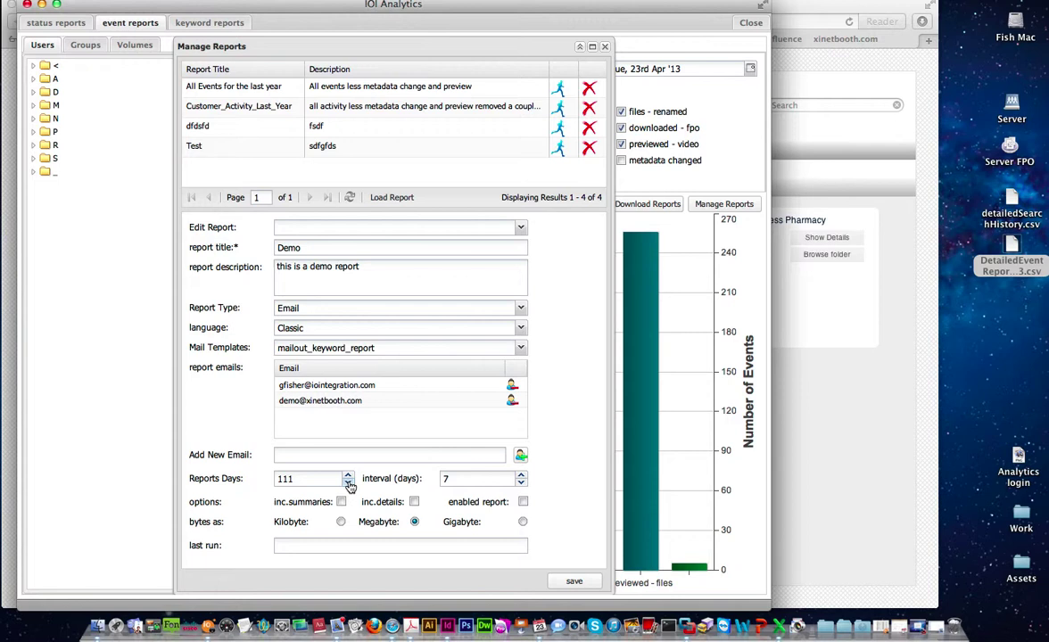
- Set Reports Days to 31 and interval to 14, and tick summaries, details and enabled
double_click(315, 482)
type("31")
left_click(467, 481)
key("BackSpace")
type("14")
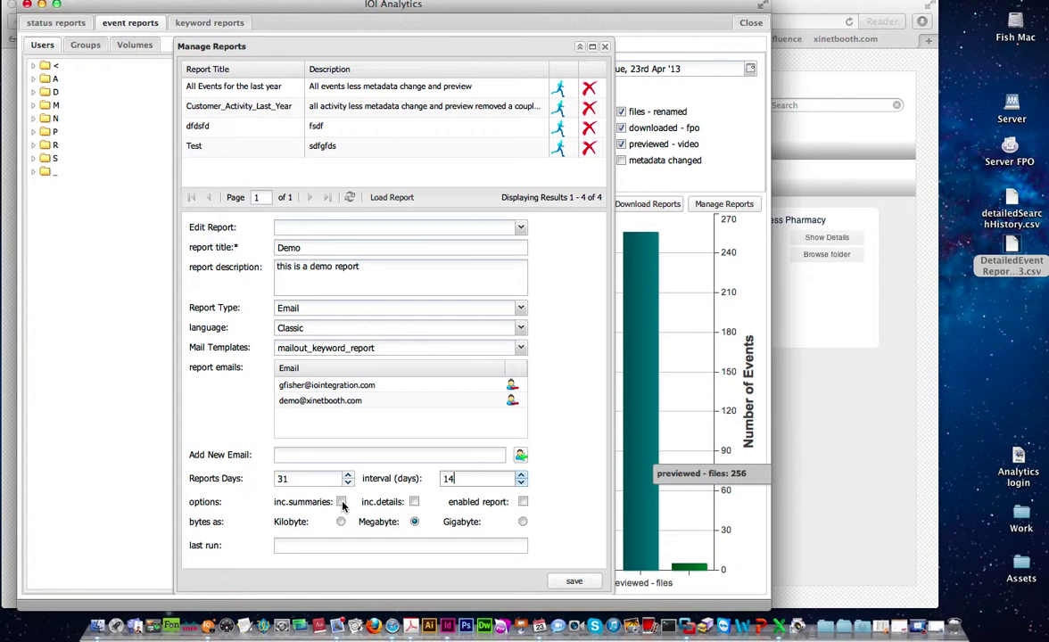
left_click(341, 503)
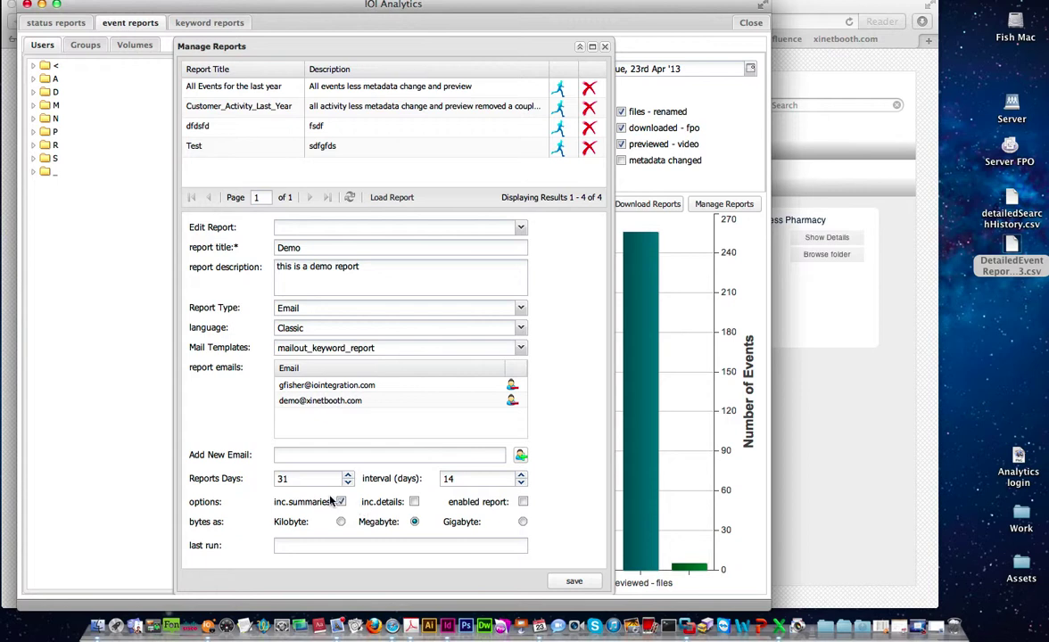
left_click(414, 501)
left_click(522, 502)
- Save the Demo report and run it now, acknowledging both confirmations
left_click(573, 580)
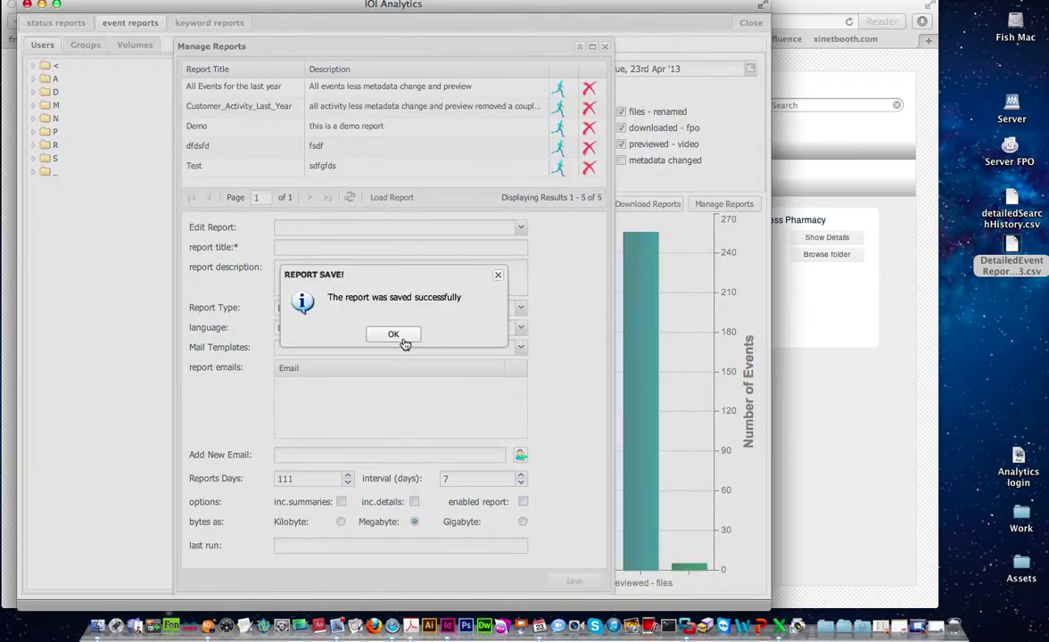
left_click(391, 334)
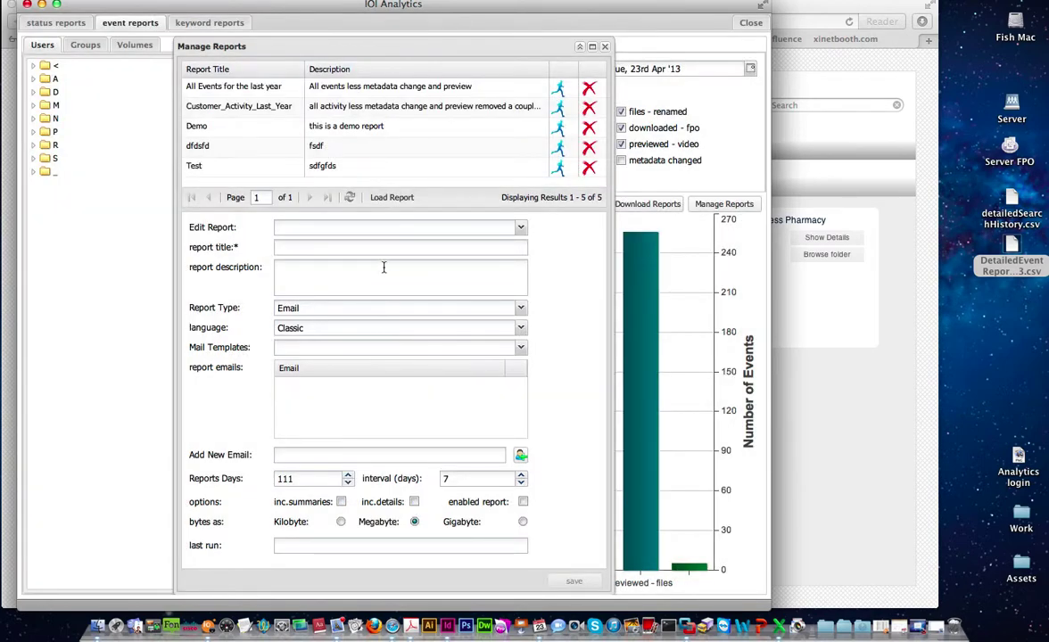
left_click(559, 129)
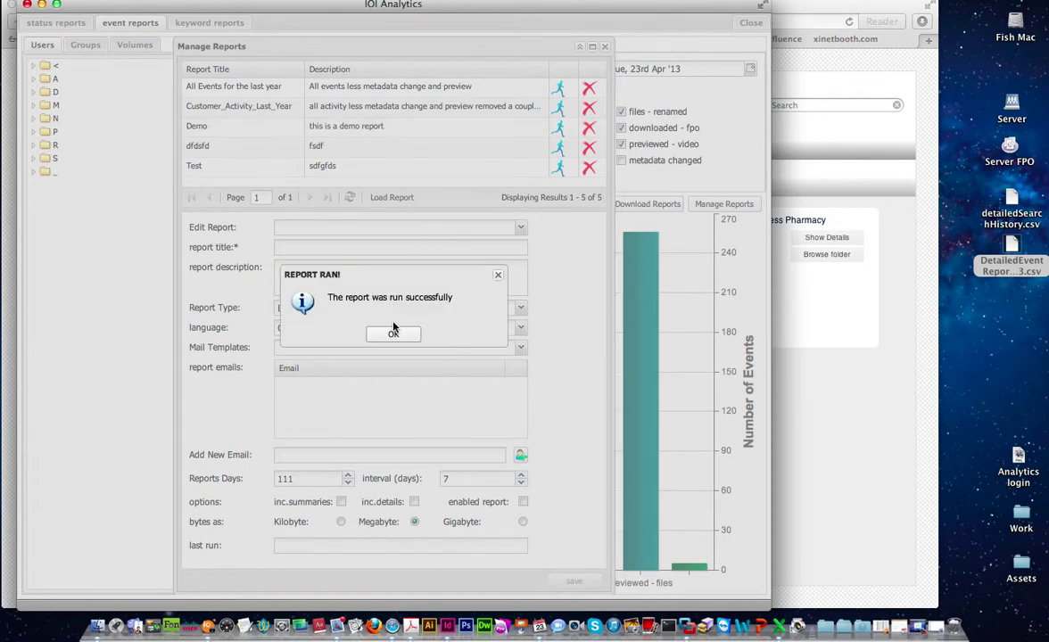
left_click(391, 334)
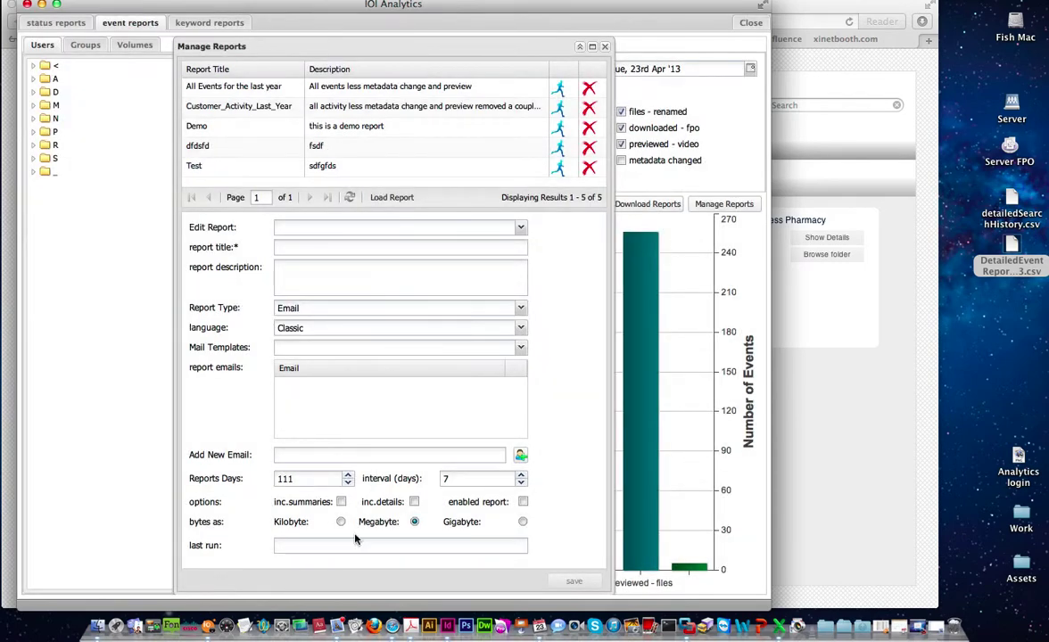
- Fetch mail in the demo mailbox and open the Automated Report Demo summary CSV attachment
left_click(335, 606)
left_click(94, 118)
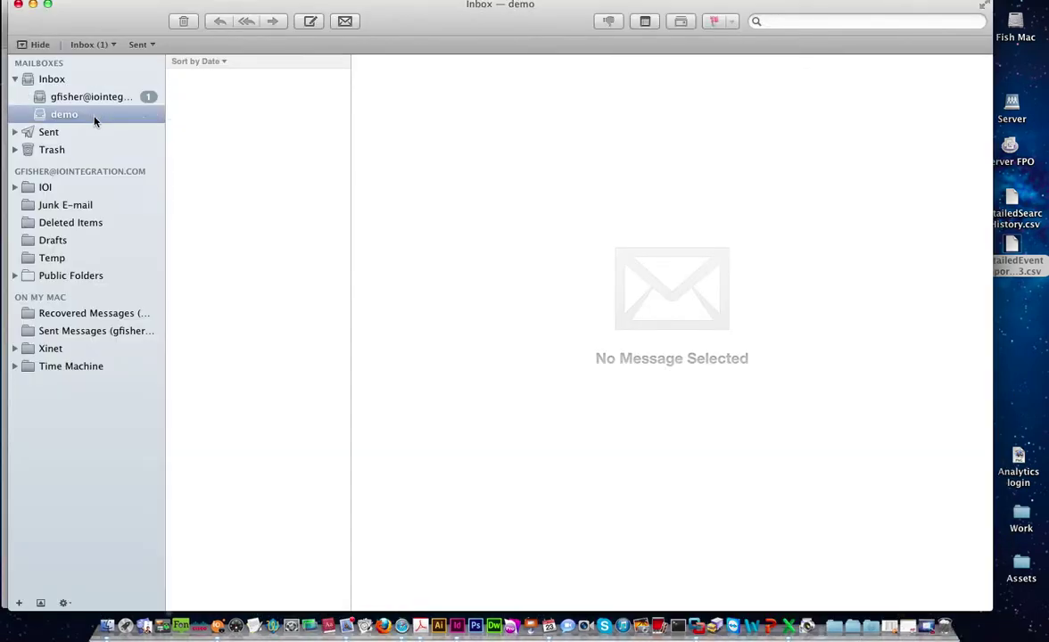
left_click(346, 22)
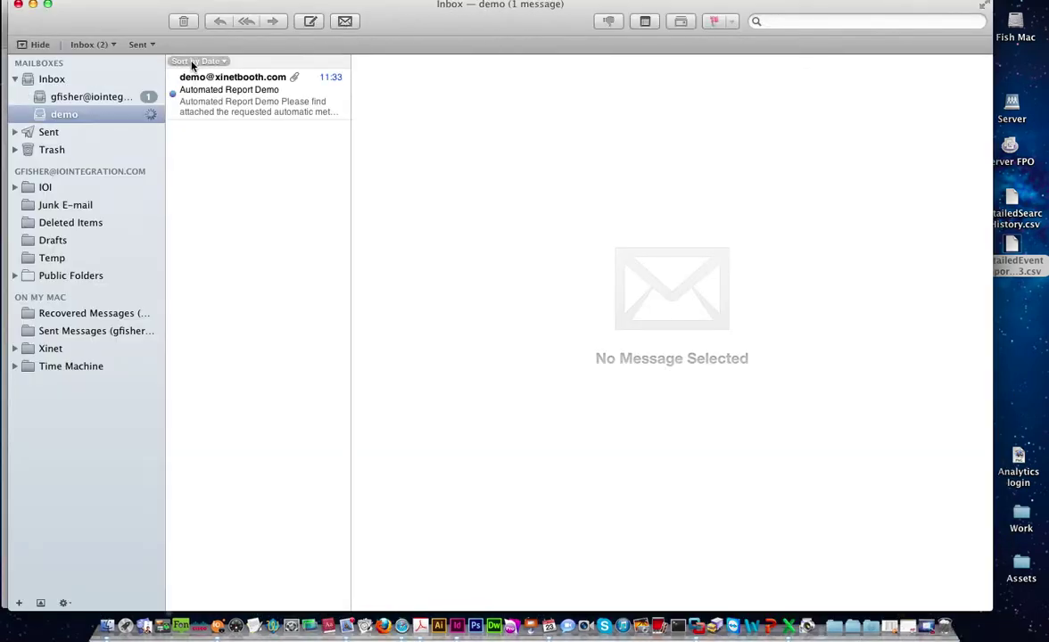
left_click(235, 96)
left_click(240, 156)
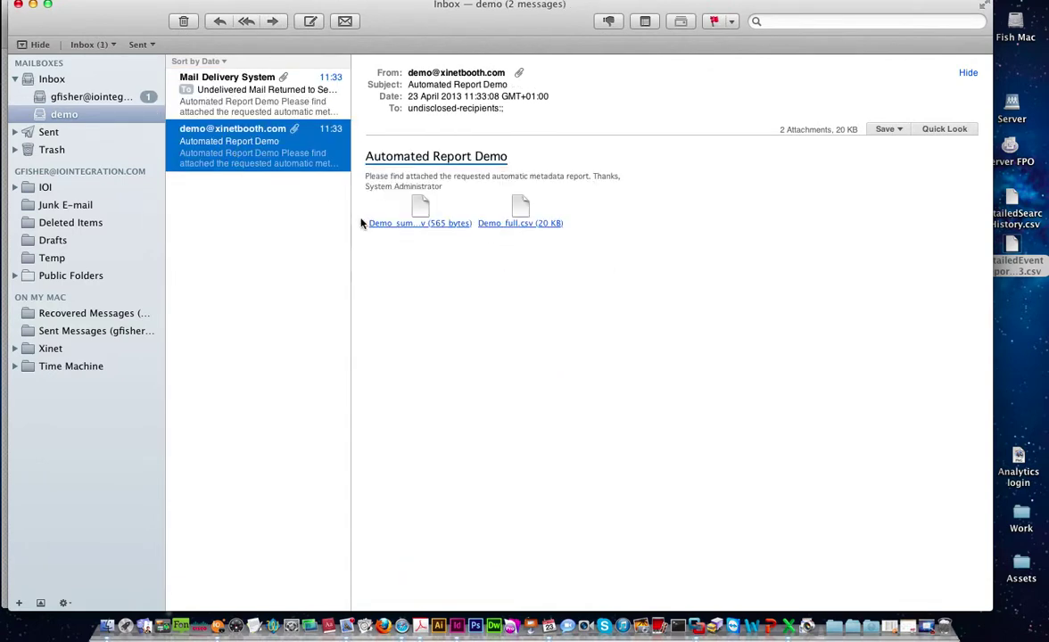
double_click(428, 232)
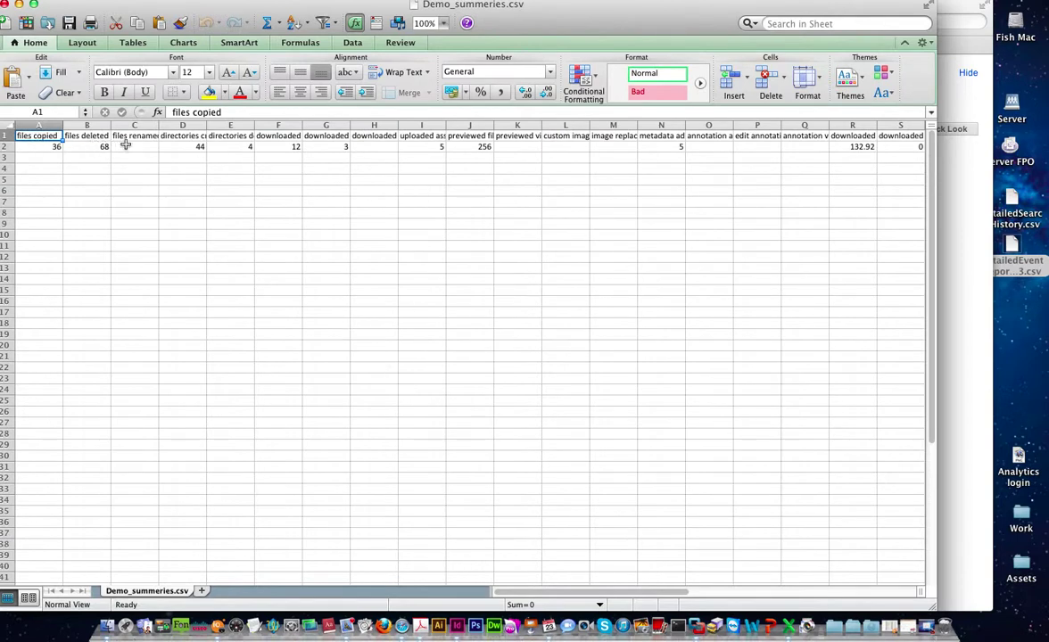
- Close Demo_summeries.csv, open Demo_full.csv, check values 35 in M20 and 56 in M22, then close it
left_click(5, 5)
left_click(517, 229)
double_click(516, 229)
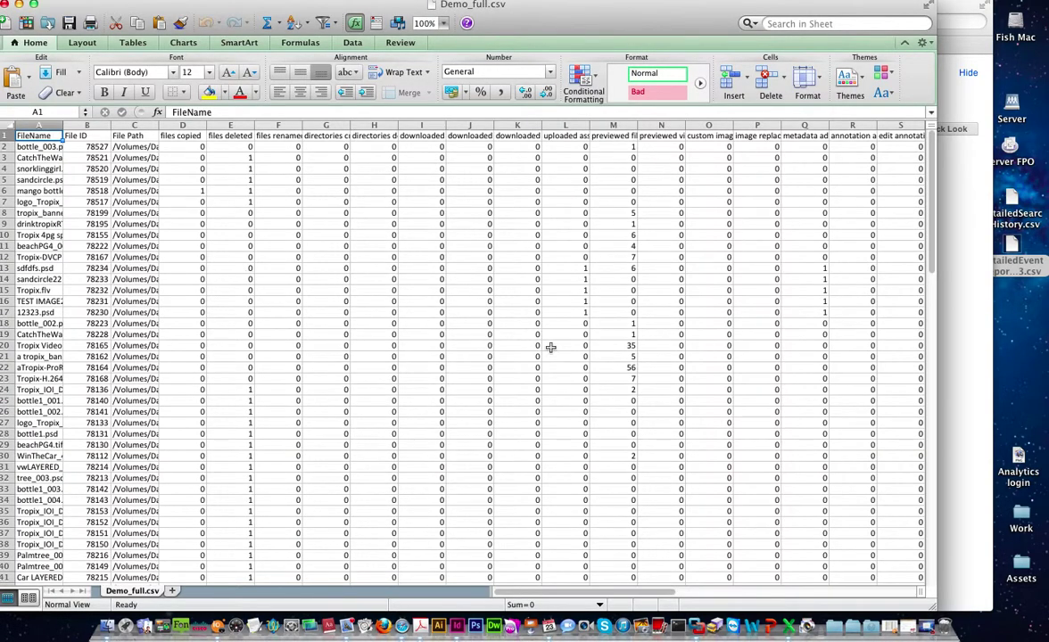
left_click(603, 344)
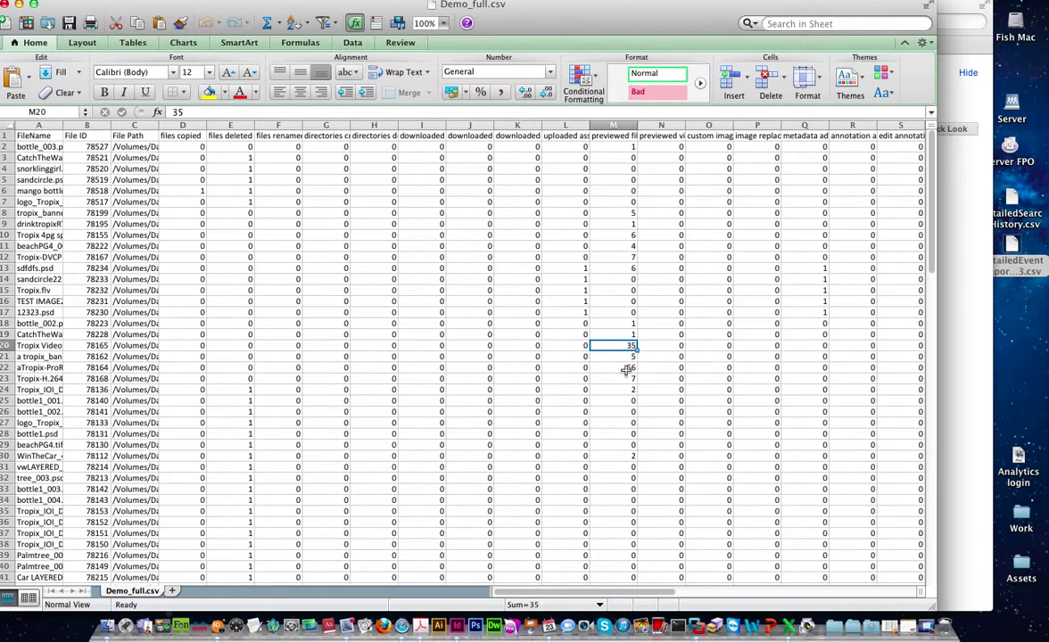
left_click(626, 367)
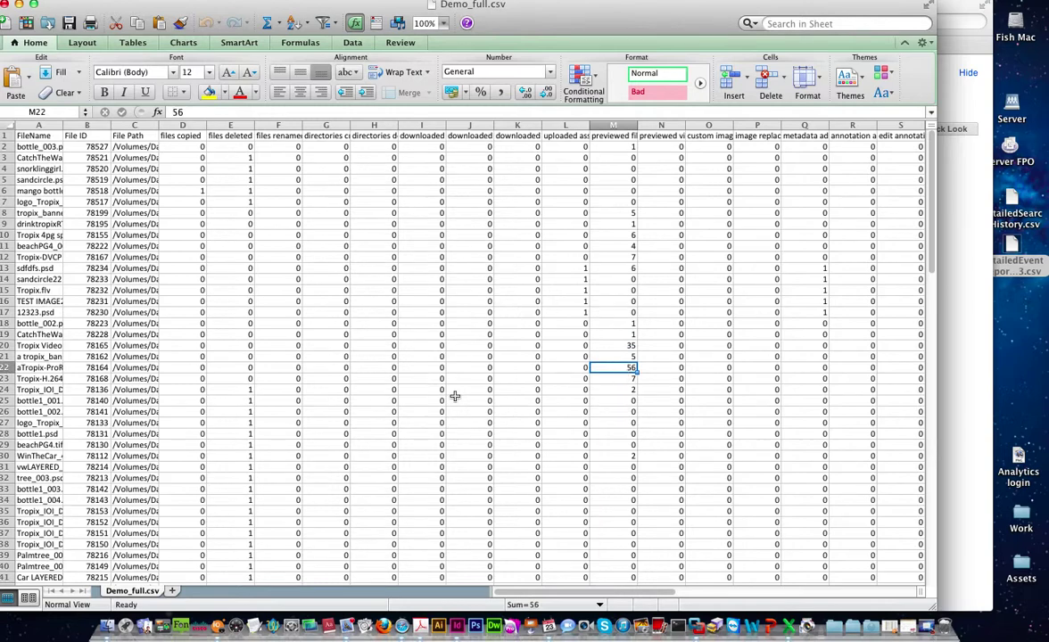
scroll(452, 398, "down", 20)
scroll(411, 366, "up", 20)
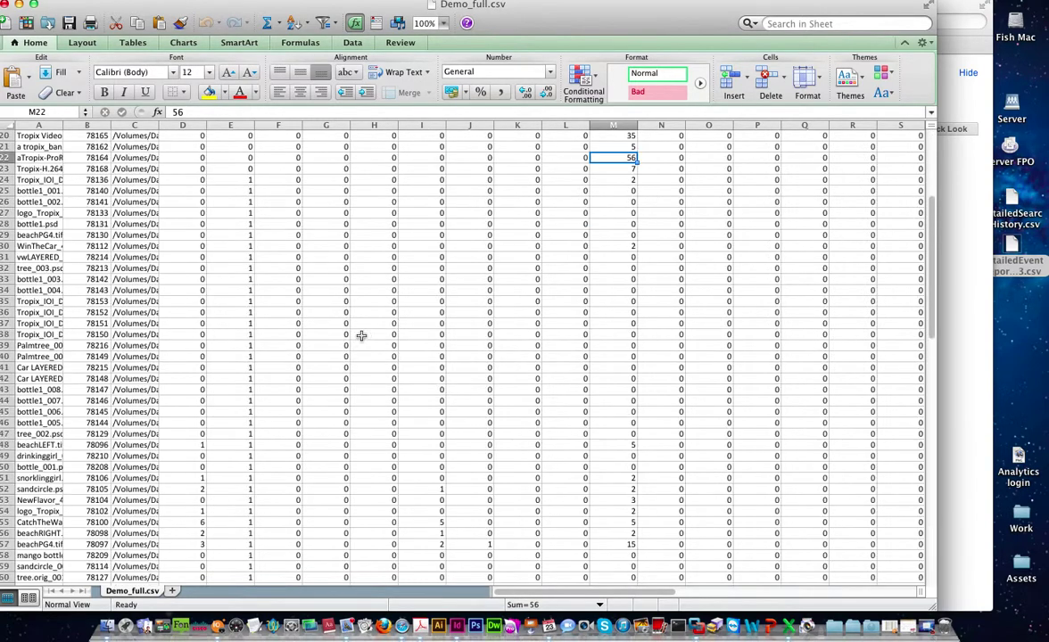
left_click(8, 4)
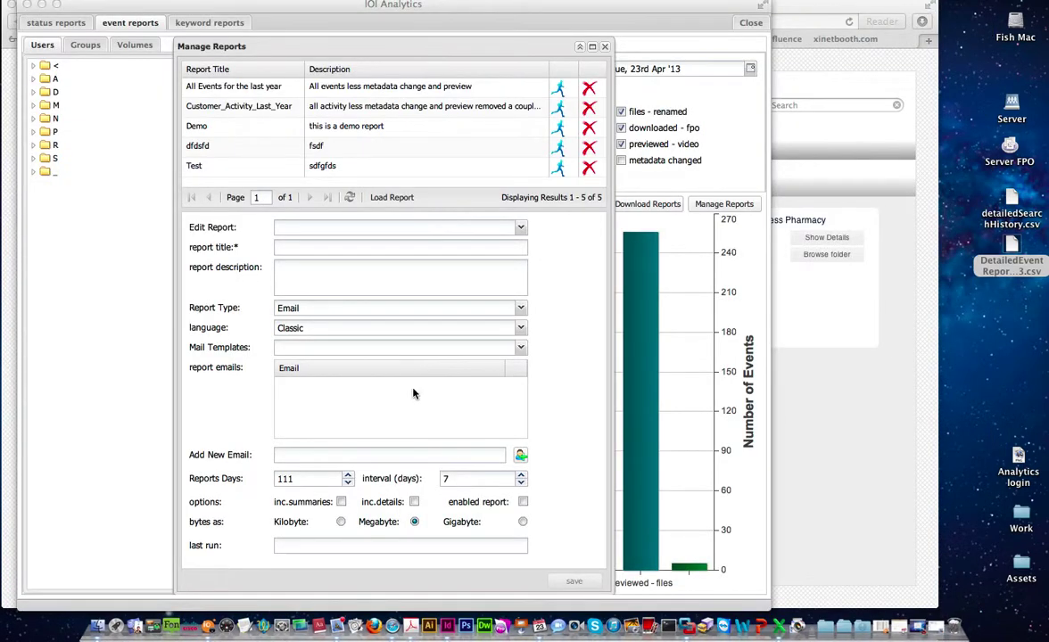
- Run the Customer_Activity_Last_Year report and open its resulting e-mail in Mail
left_click(562, 346)
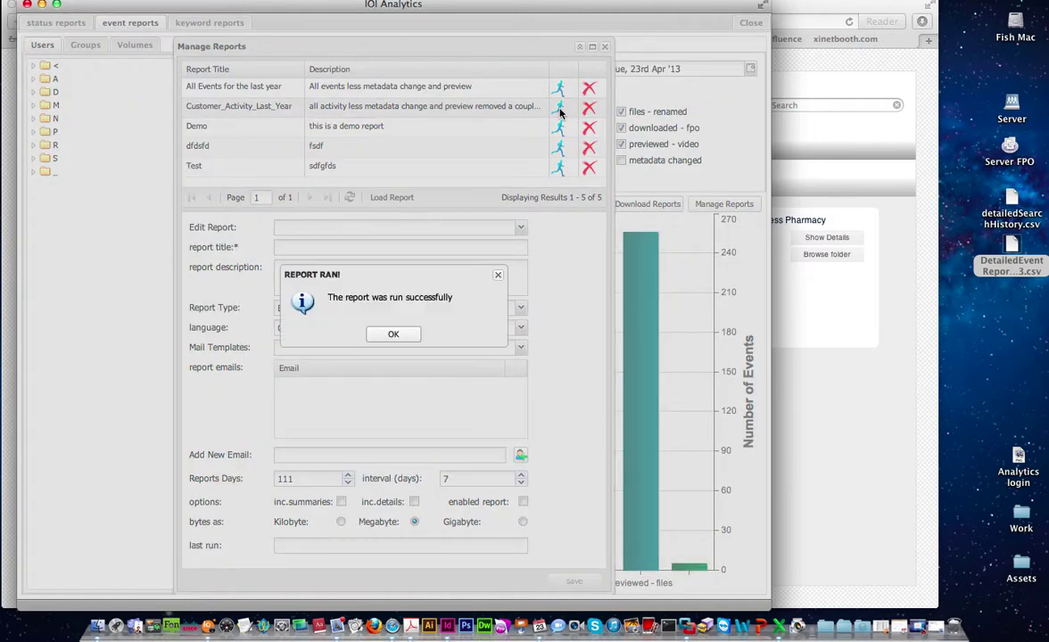
left_click(391, 335)
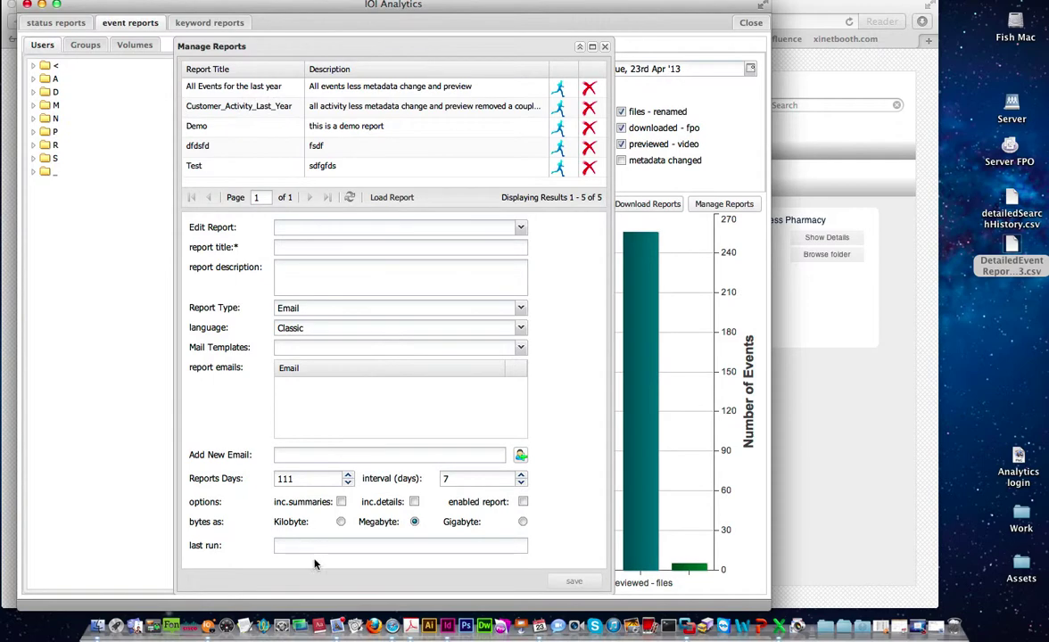
left_click(342, 631)
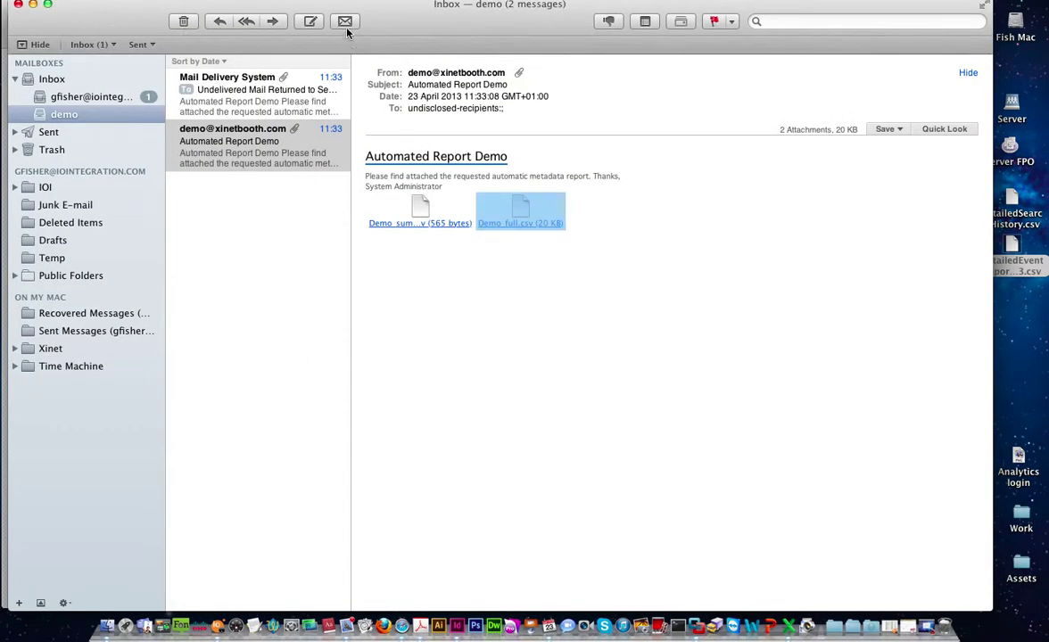
left_click(256, 107)
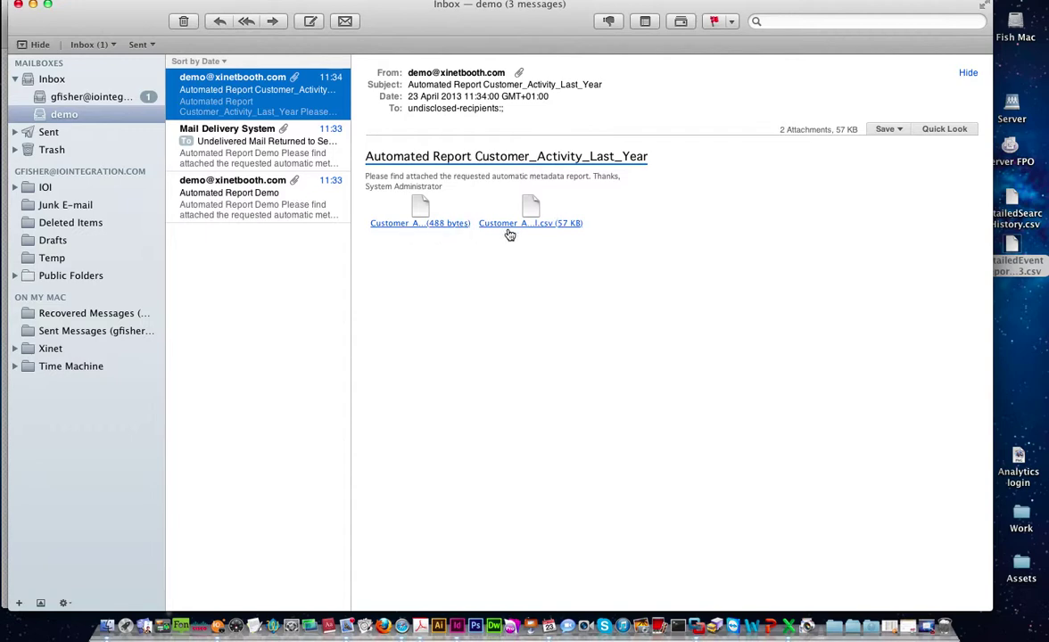
- Run the All Events for the last year report on demand, then return to the Mail inbox
left_click_drag(433, 24, 433, 468)
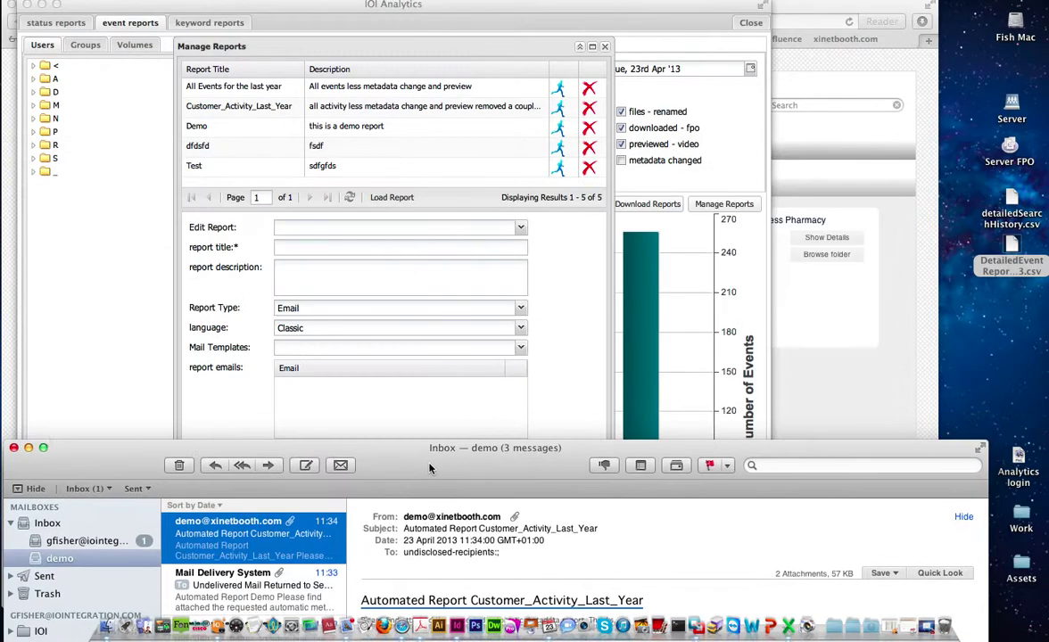
left_click(517, 270)
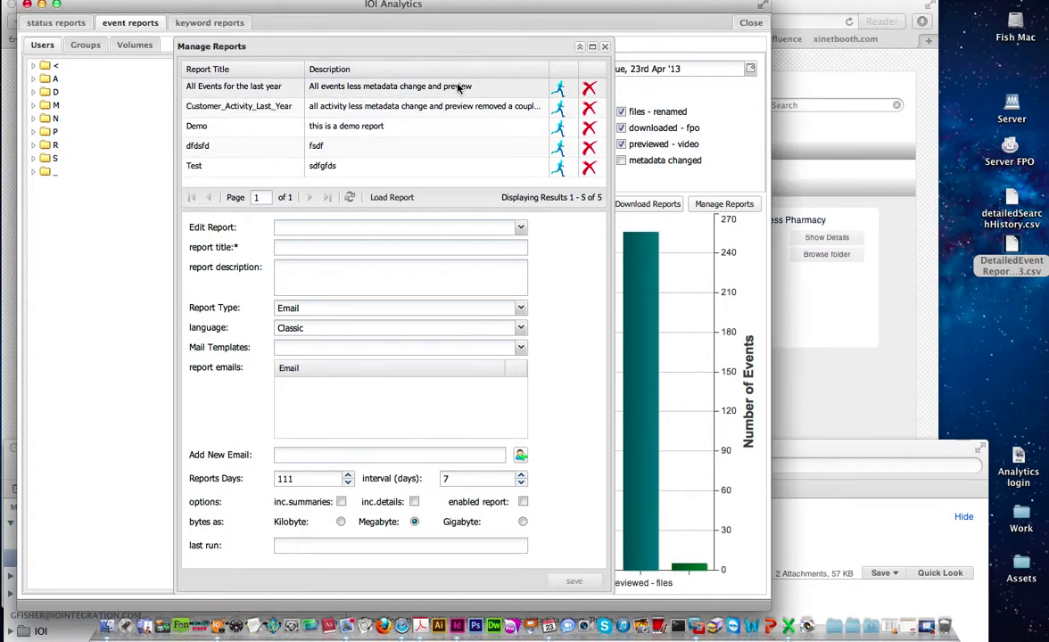
left_click(558, 91)
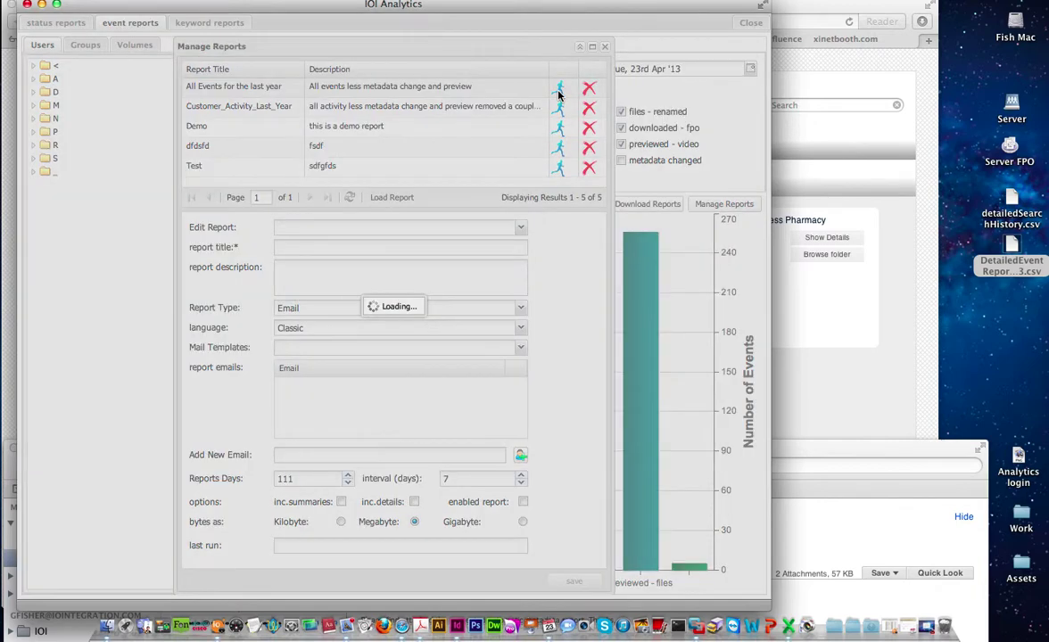
left_click(393, 334)
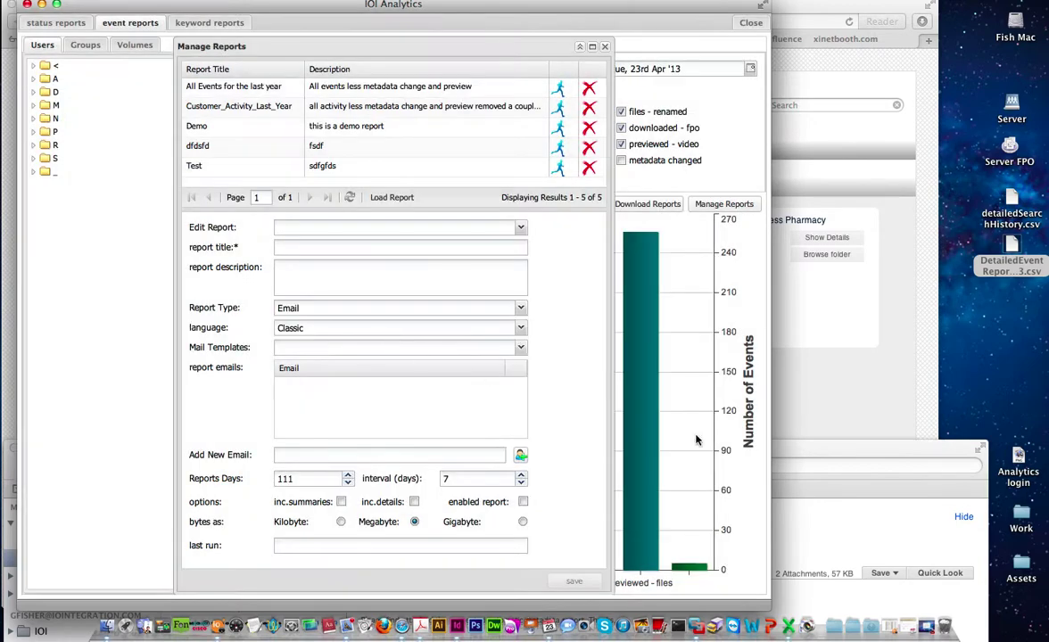
left_click(772, 453)
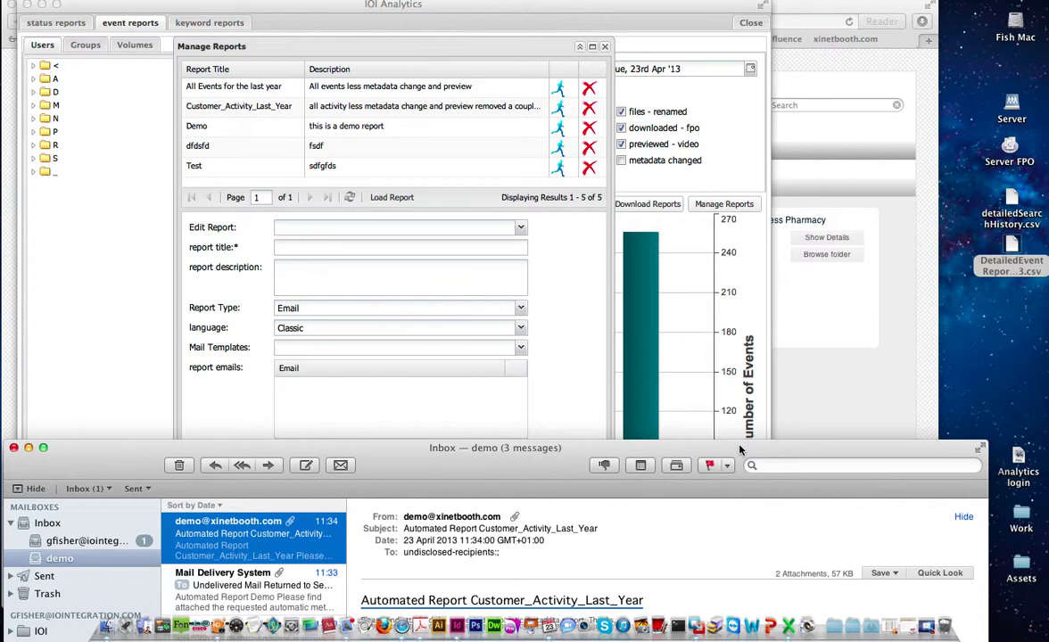
- Read the 'All Events for the last year' email and its event bar chart, then minimize Mail
left_click_drag(337, 450, 334, 7)
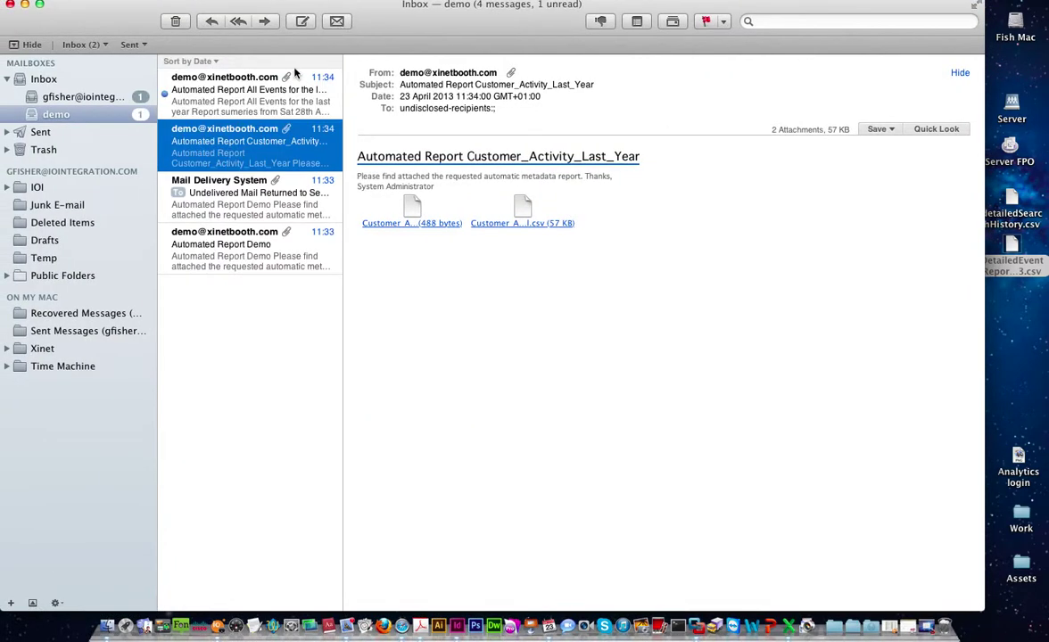
key("Up")
scroll(497, 350, "down", 5)
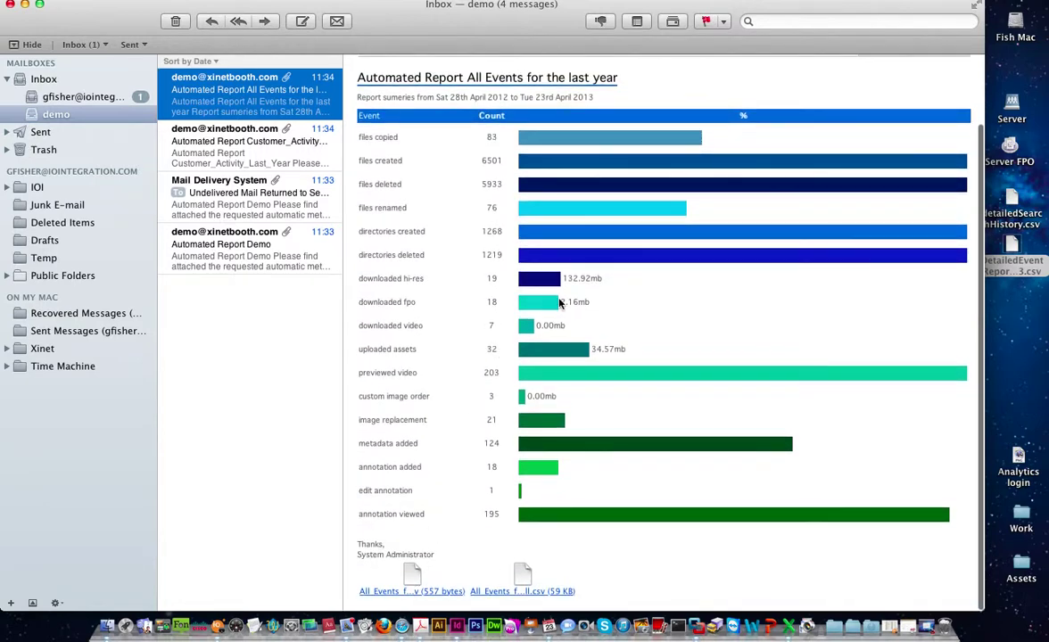
scroll(559, 305, "up", 3)
scroll(559, 305, "down", 1)
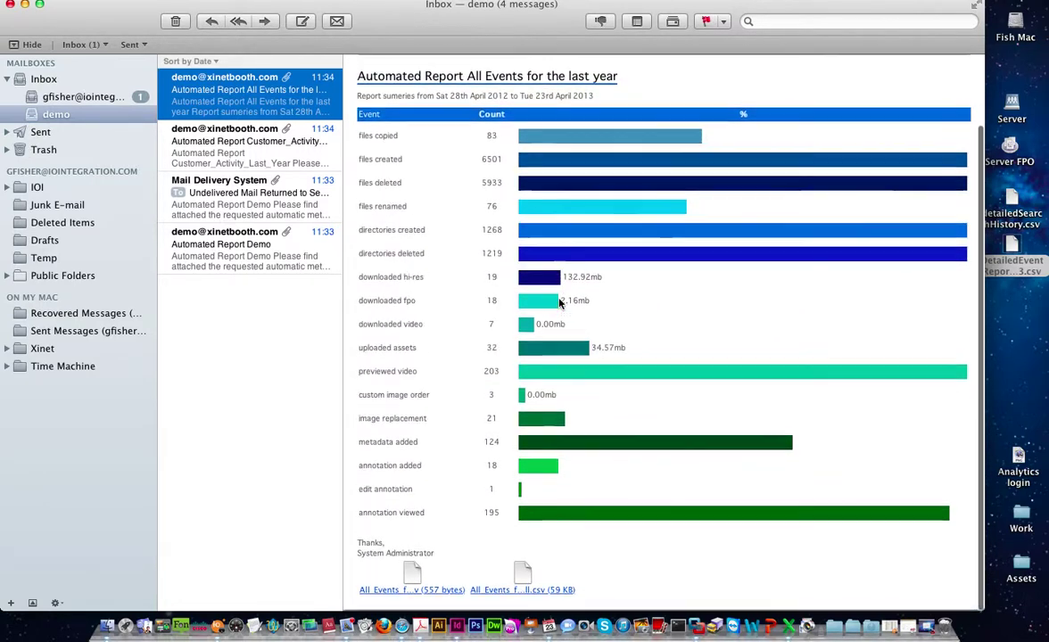
scroll(536, 285, "up", 3)
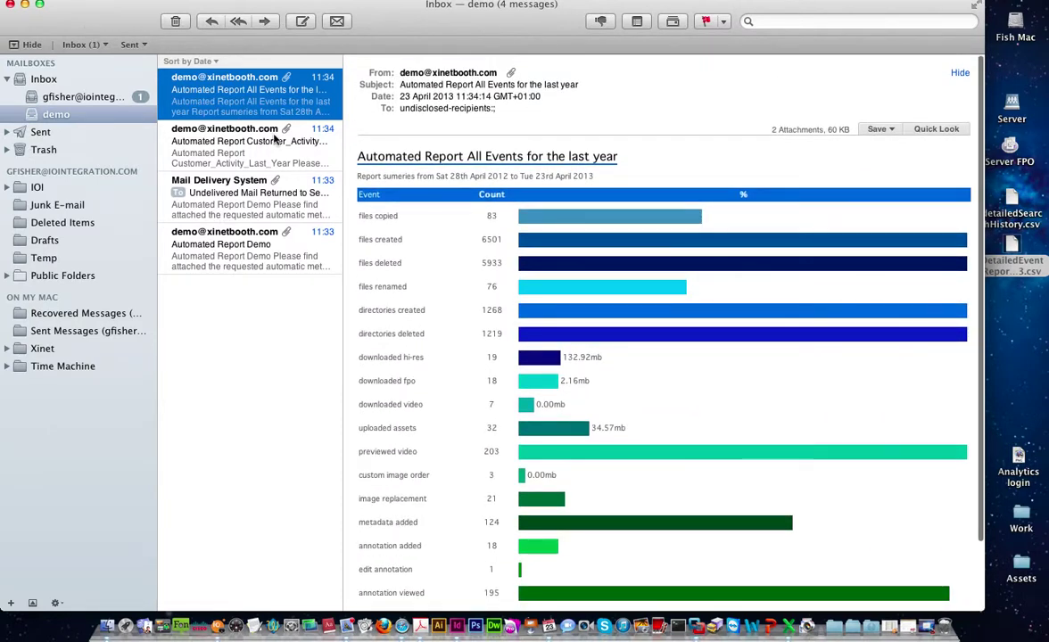
left_click(25, 5)
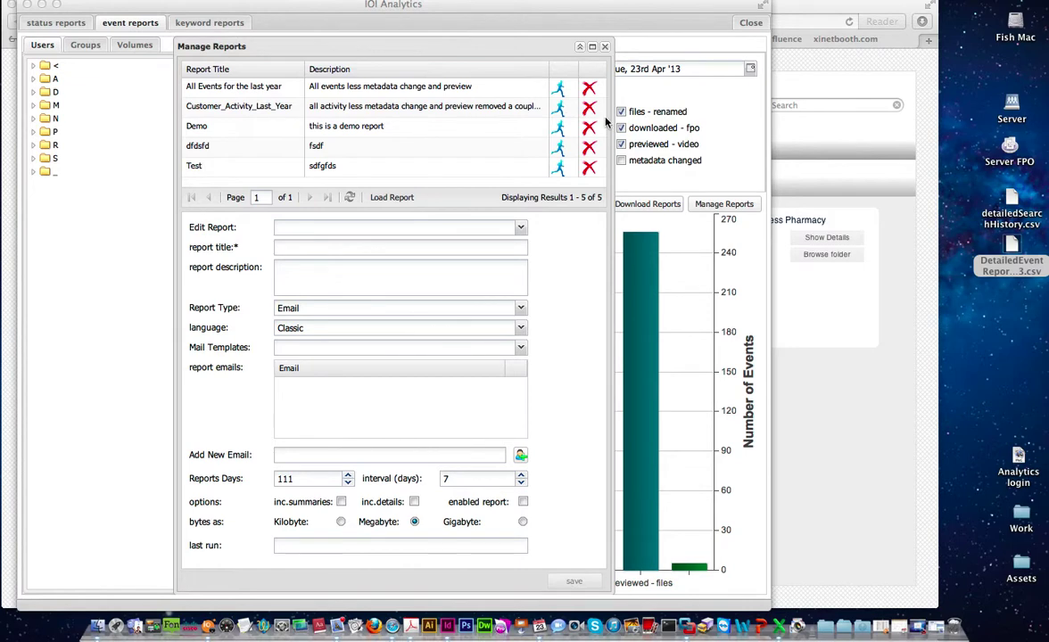
- Close the saved reports manager and switch to keyword reports, briefly expanding the Server WEB volume
left_click(603, 47)
left_click(605, 48)
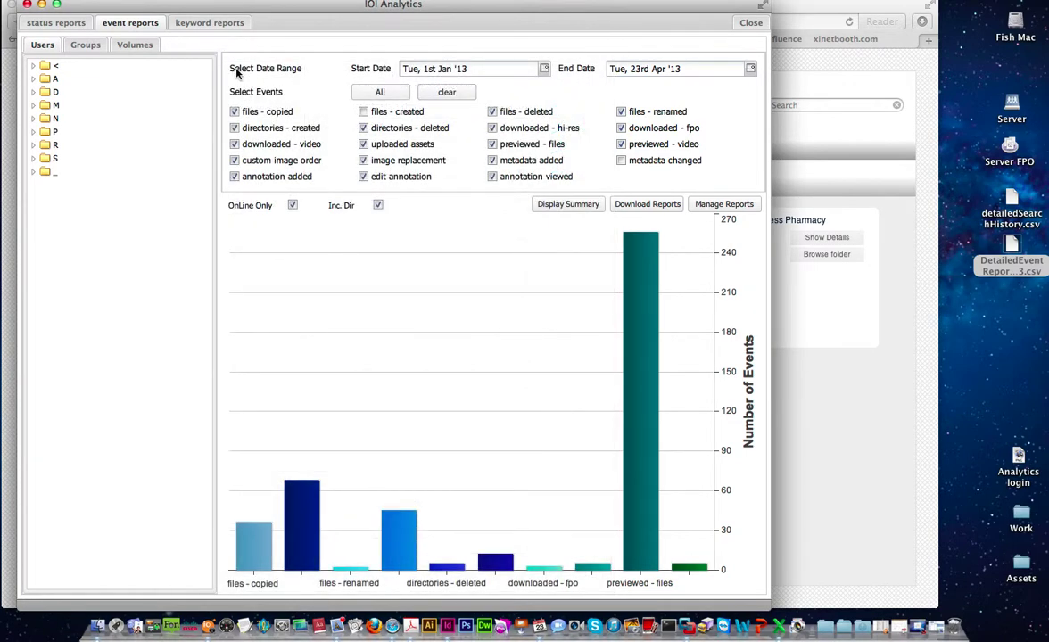
left_click(211, 25)
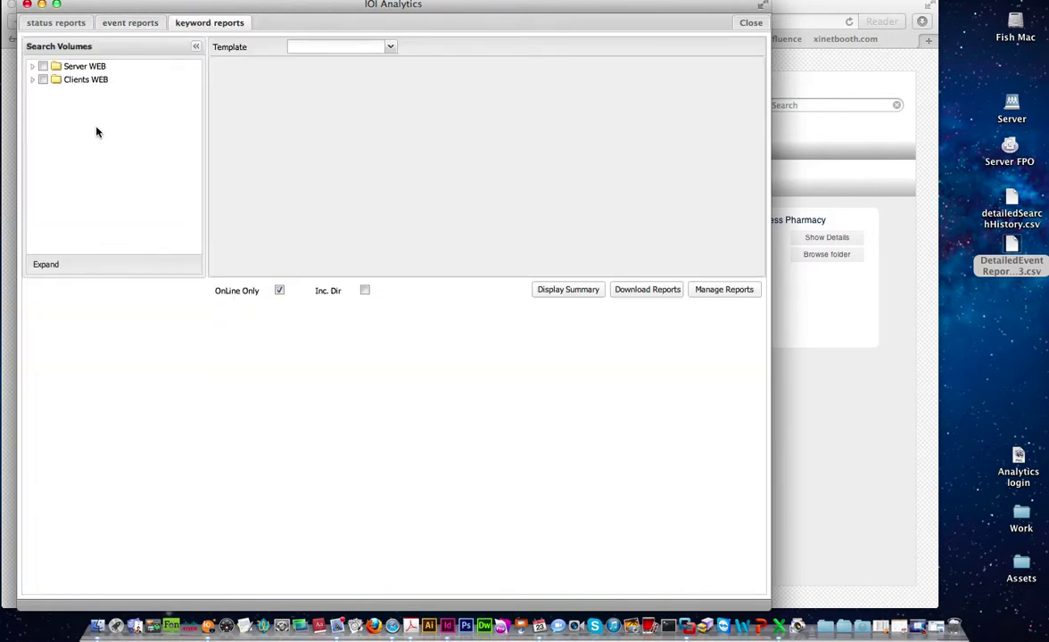
left_click(33, 67)
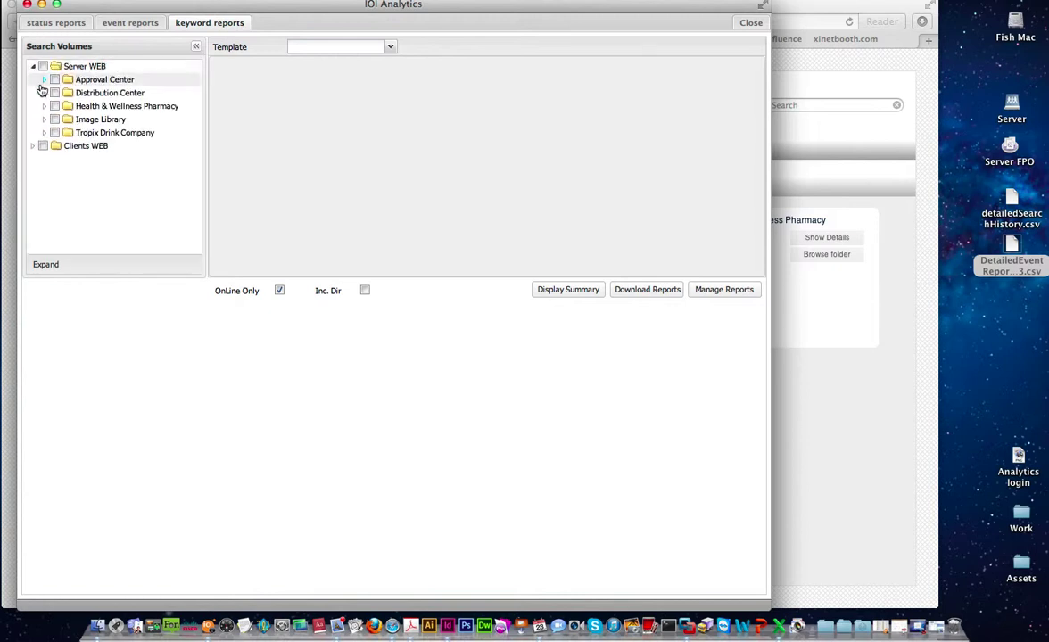
left_click(33, 67)
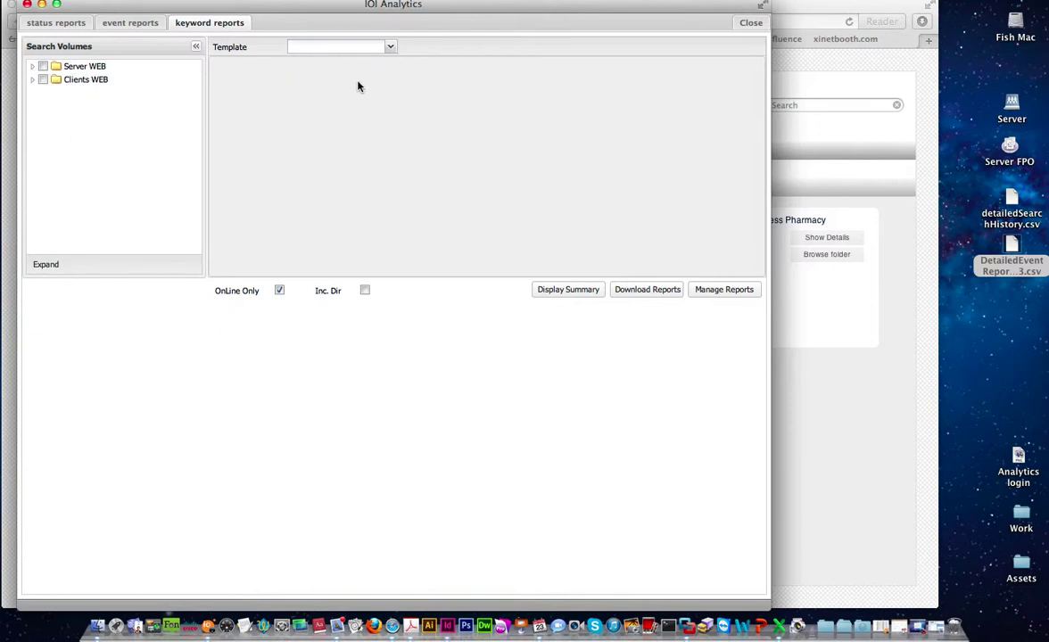
left_click(391, 48)
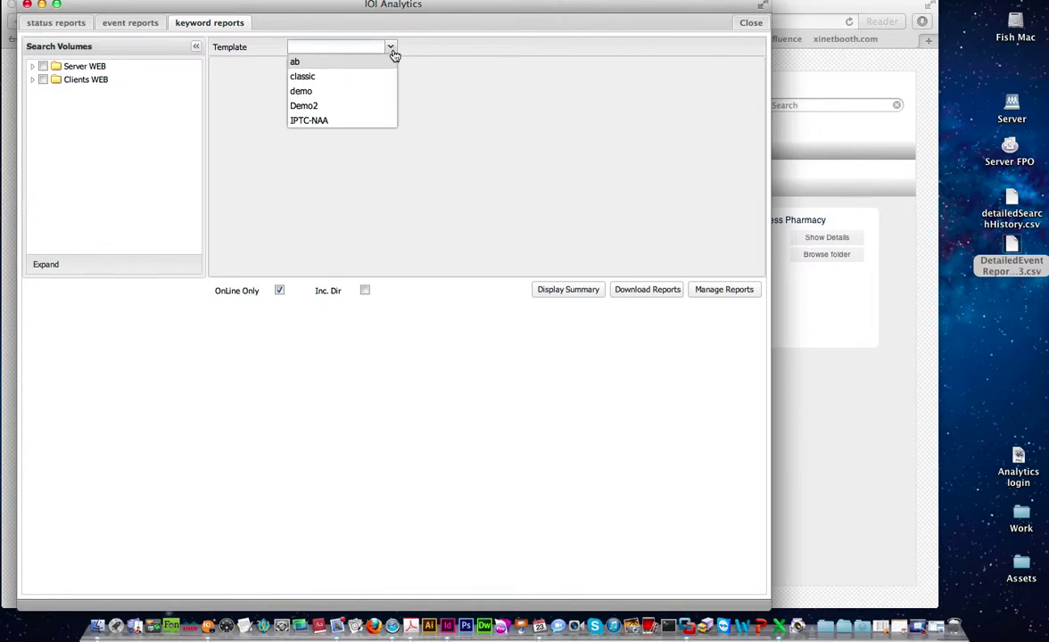
- Under the demo template, search for files where usage_end_date is NULL
left_click(334, 94)
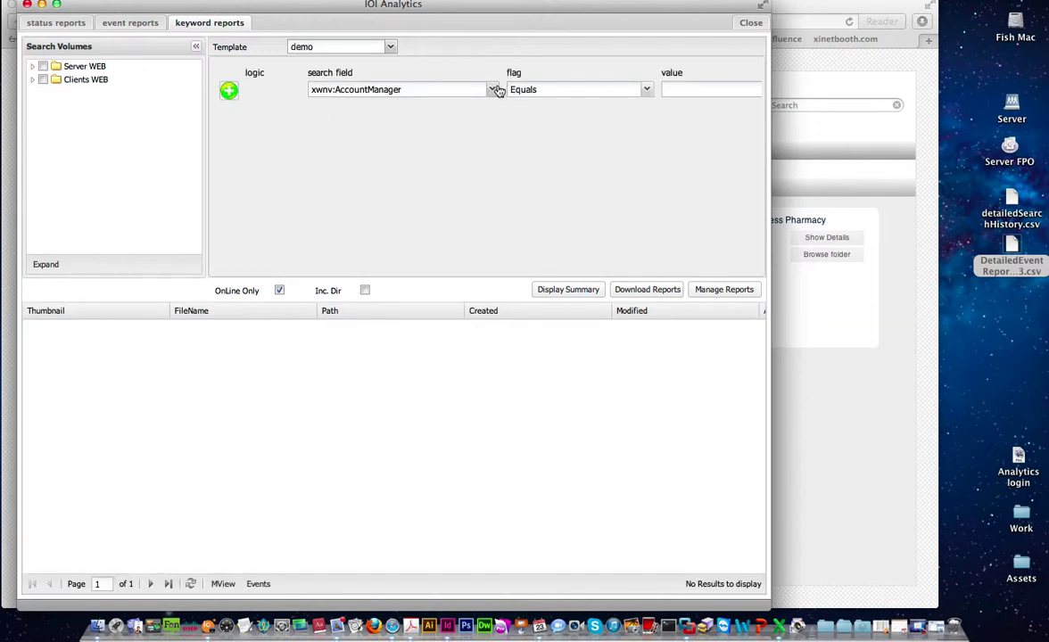
left_click(493, 90)
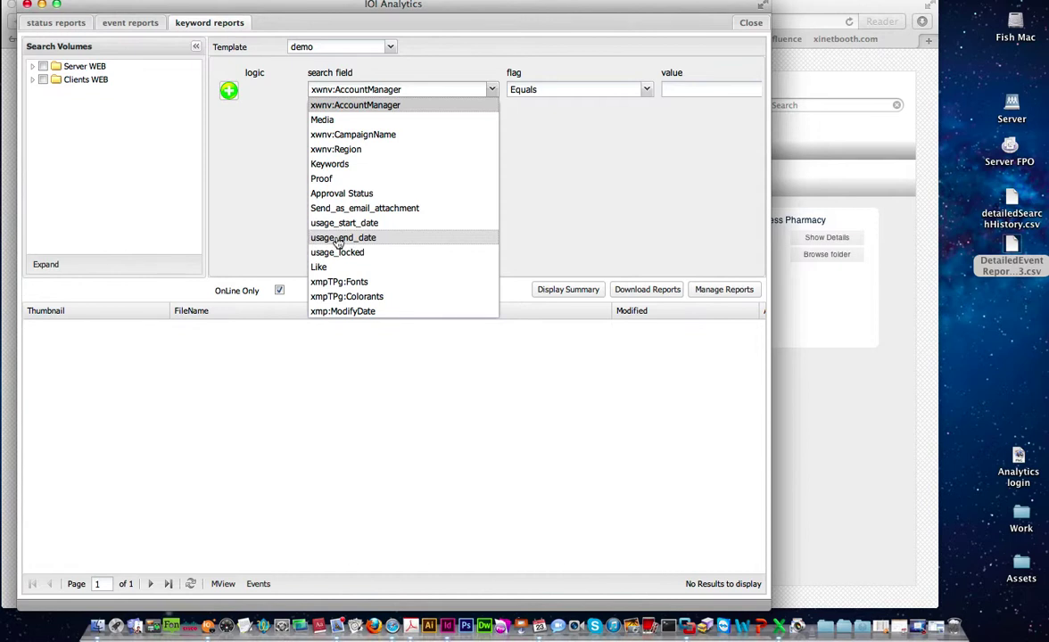
left_click(338, 239)
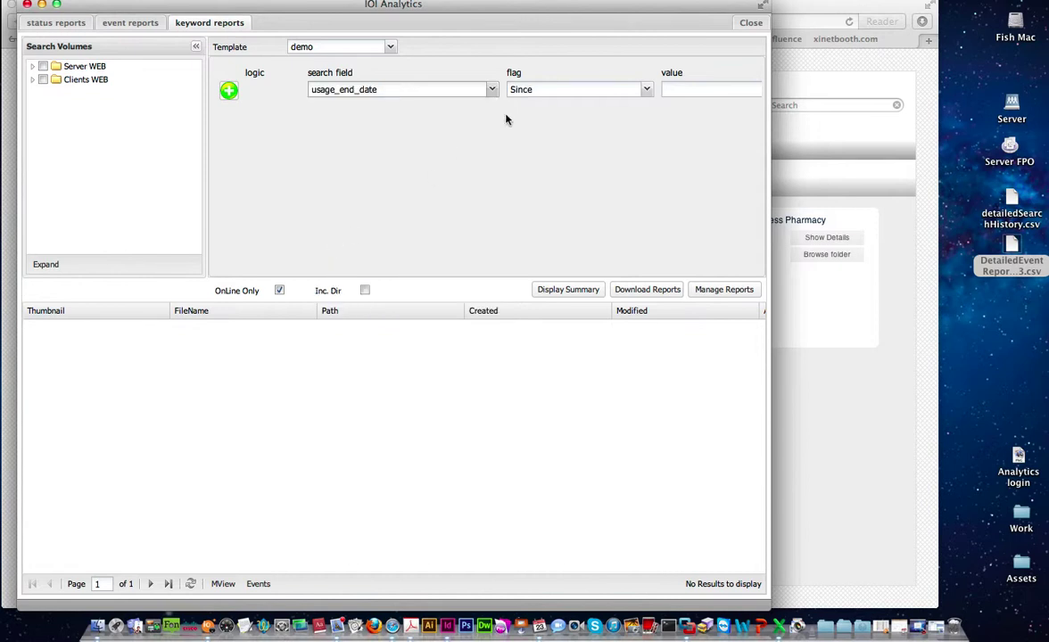
left_click(647, 89)
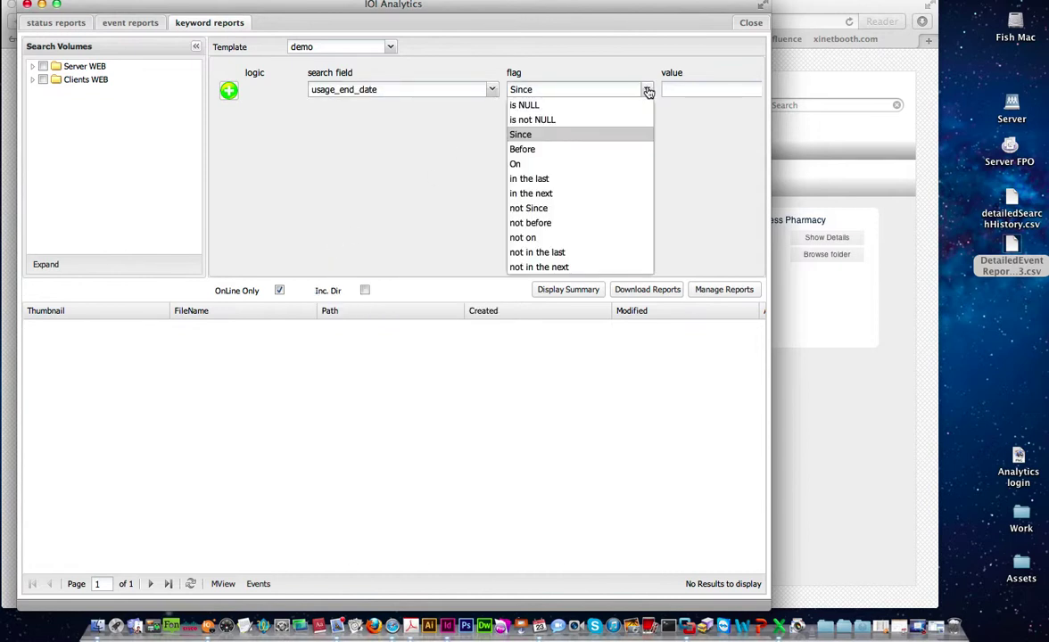
left_click(587, 108)
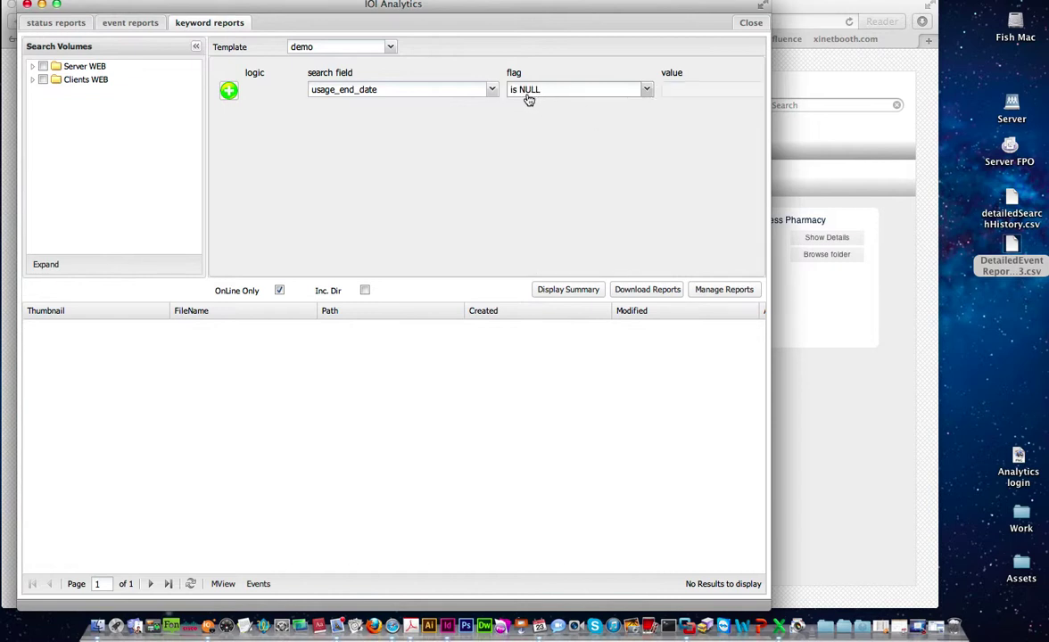
left_click(562, 294)
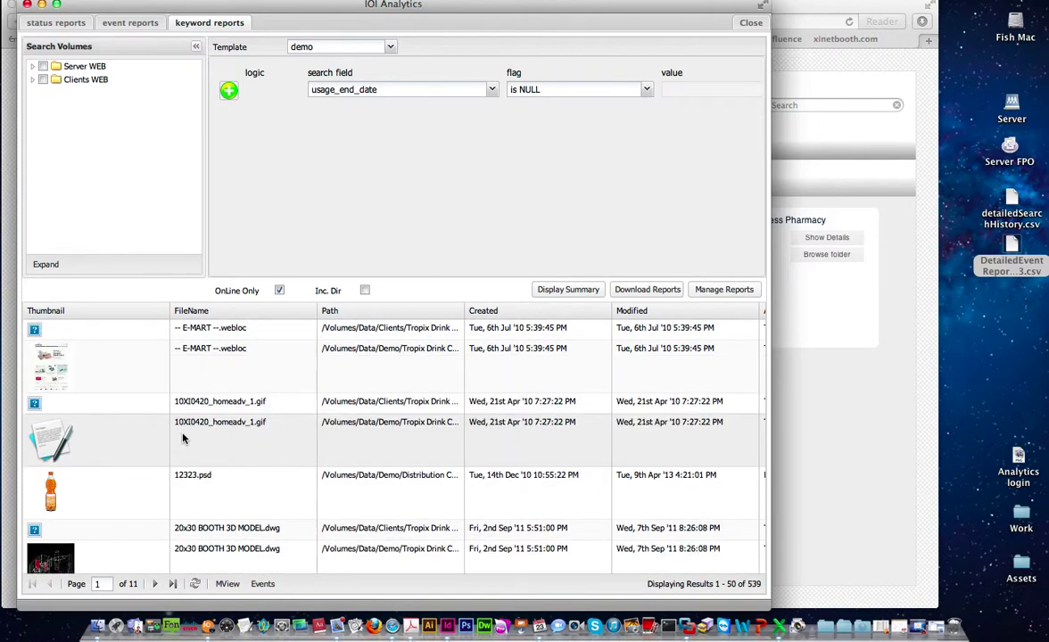
- Scroll through the 539 matching files to check their thumbnails, paths and dates
scroll(182, 438, "down", 10)
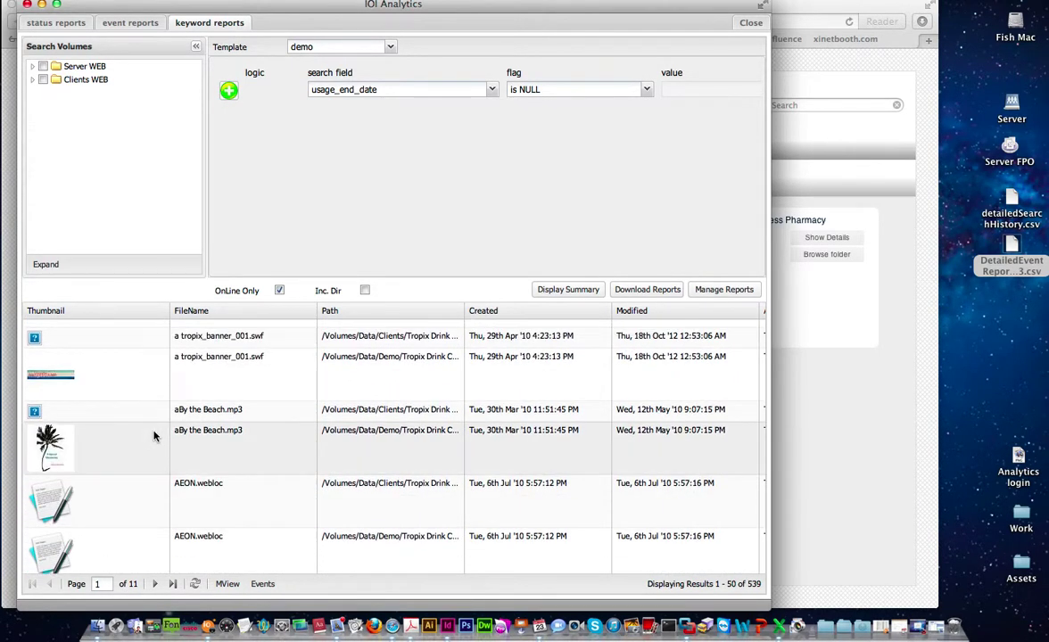
scroll(153, 436, "up", 5)
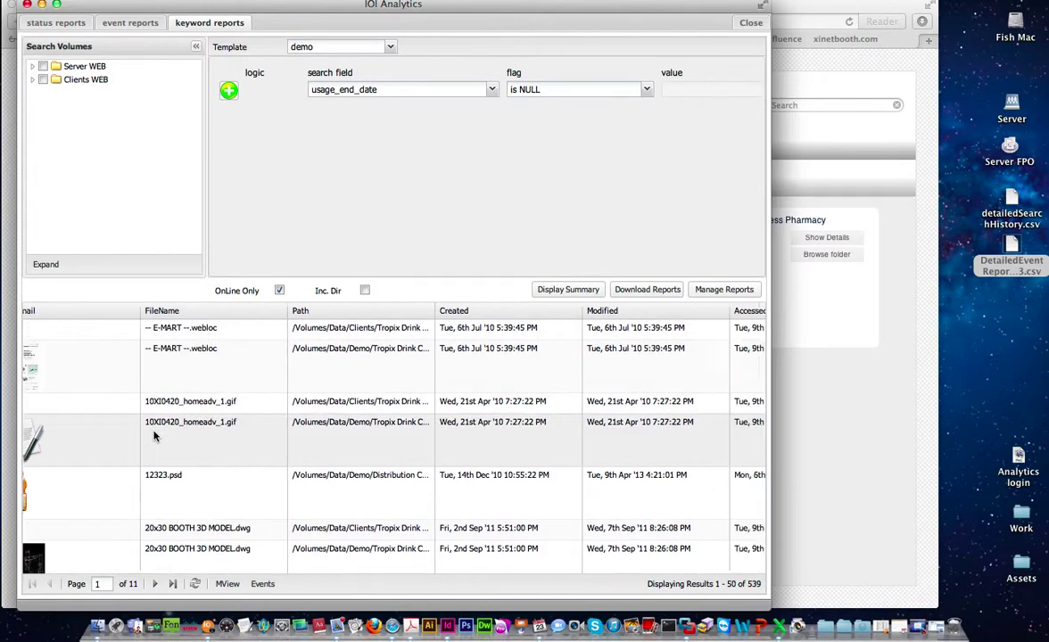
scroll(153, 436, "down", 3)
scroll(154, 436, "right", 4)
scroll(154, 436, "left", 4)
scroll(135, 421, "up", 2)
scroll(83, 356, "up", 3)
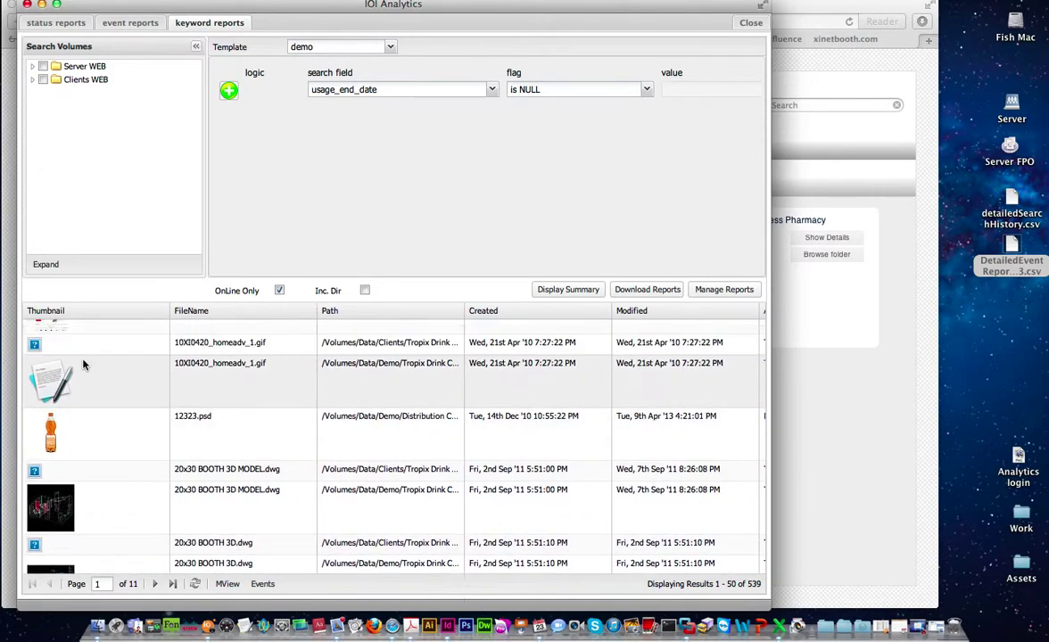
scroll(62, 517, "down", 5)
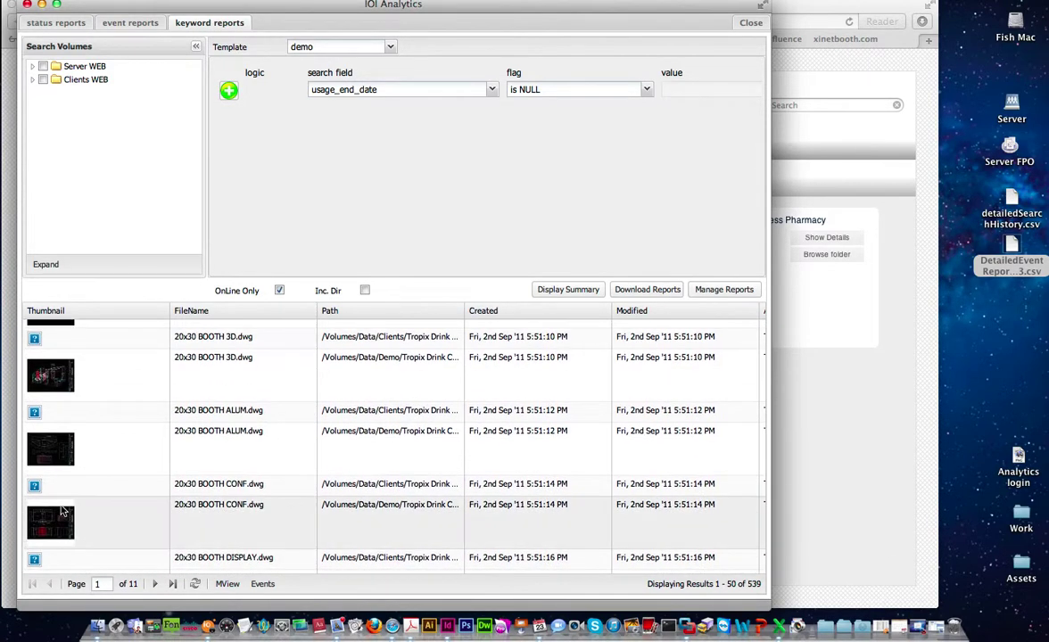
scroll(63, 522, "up", 5)
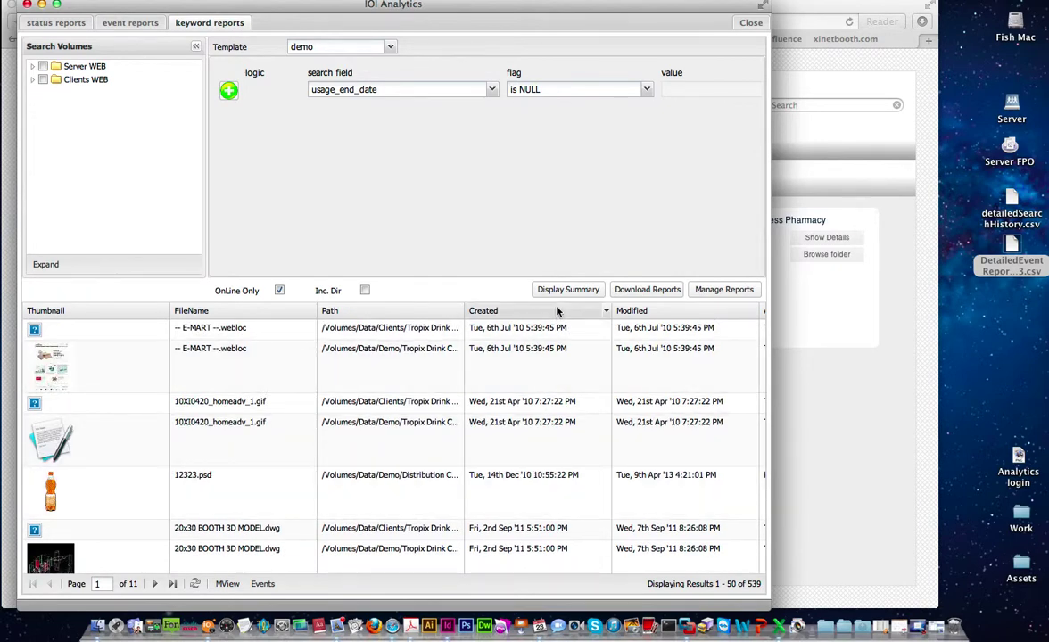
- Open Manage Reports to see the saved 'Files without a usage end date' report
left_click(714, 293)
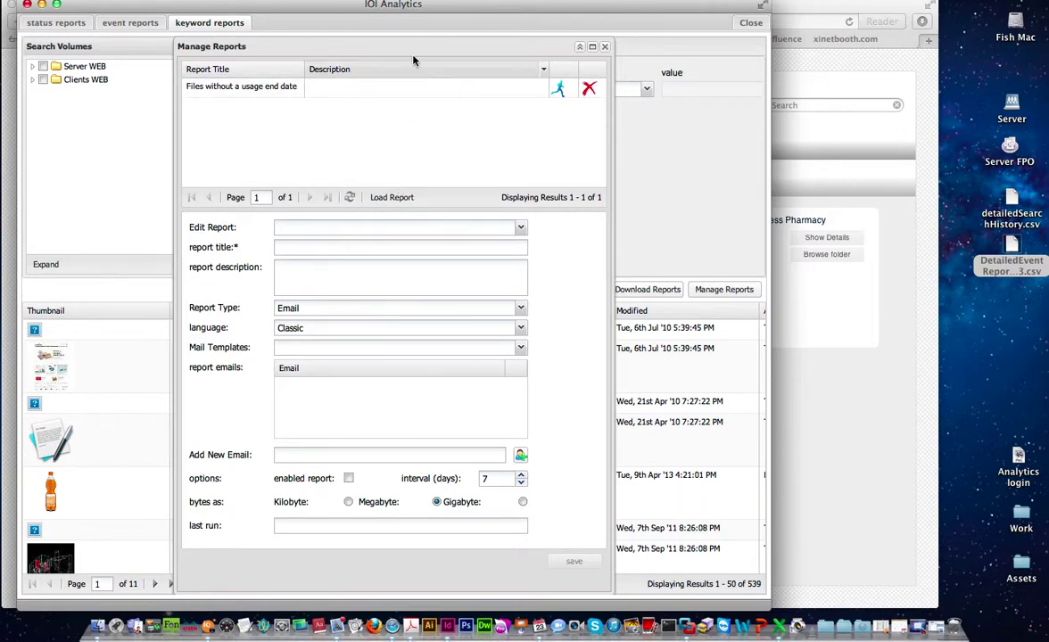
left_click_drag(409, 46, 366, 46)
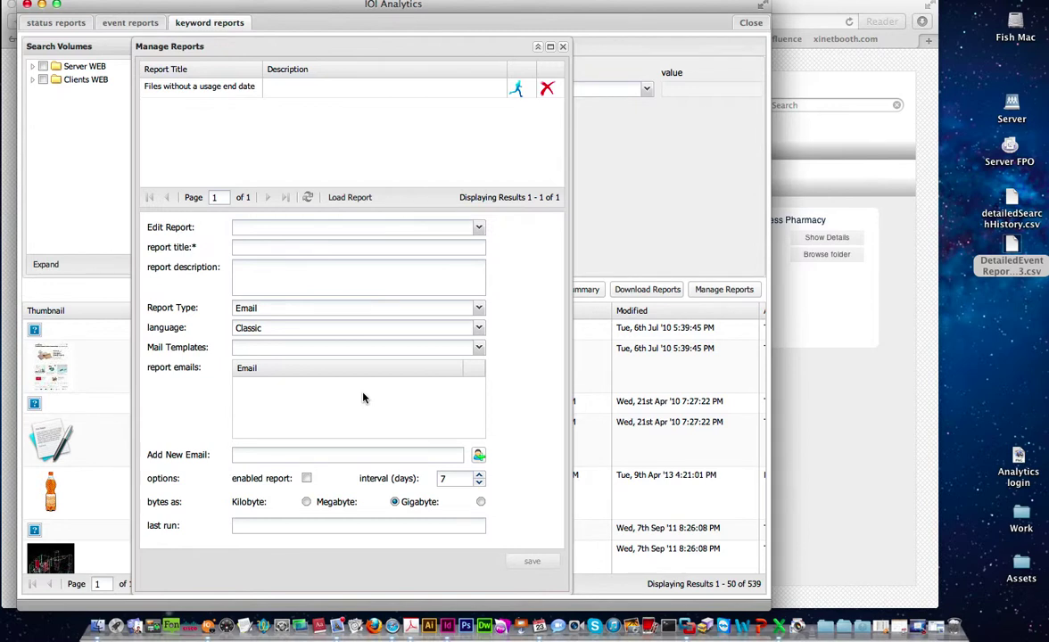
- Close Manage Reports and the IOI Analytics window to return to the portal's volumes
left_click(561, 47)
left_click(751, 23)
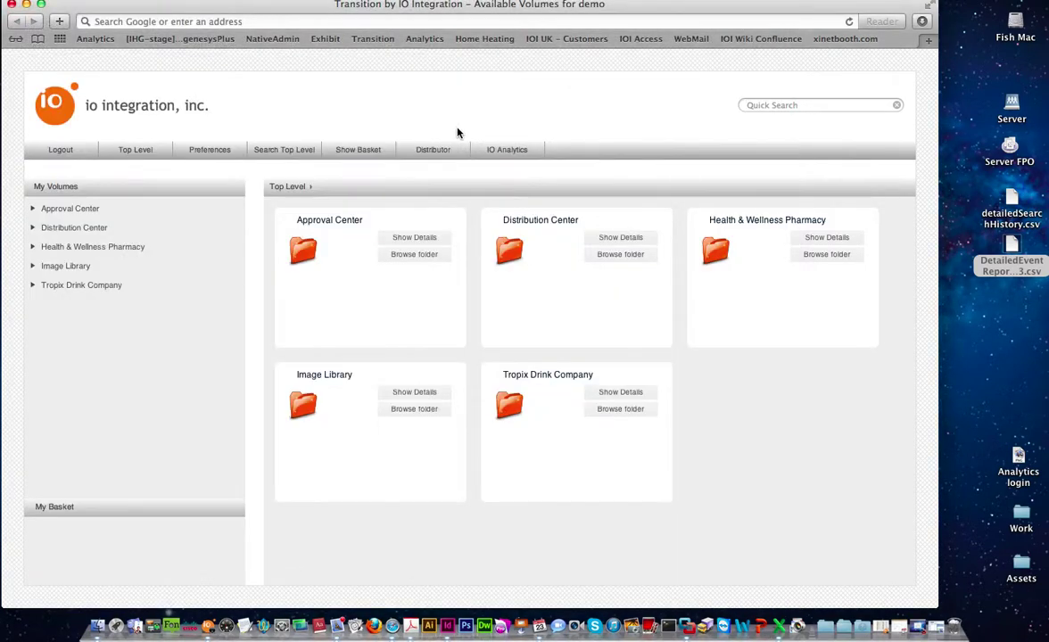